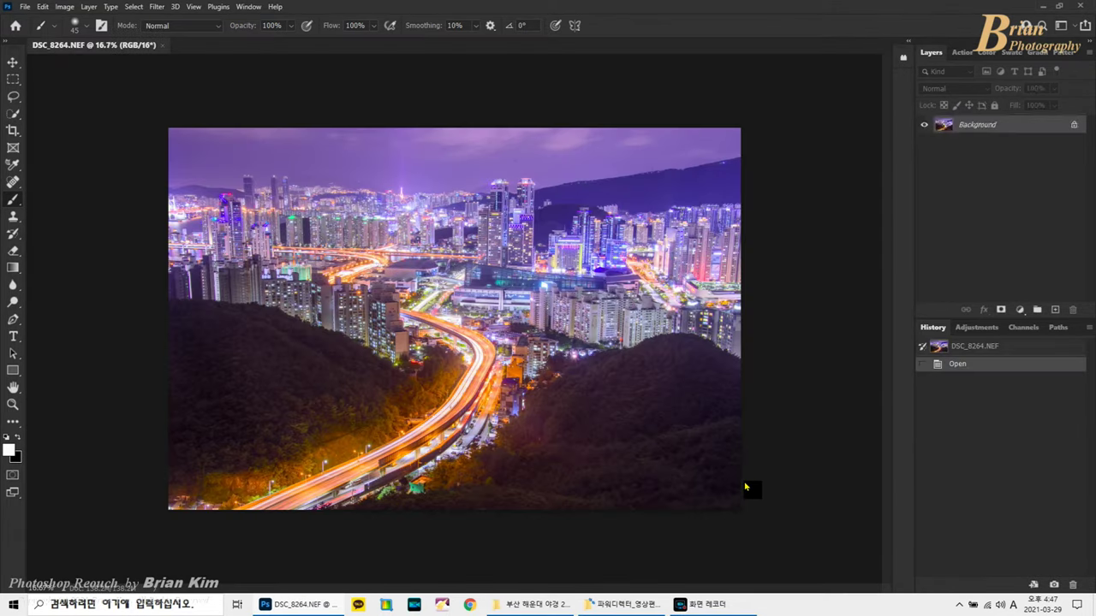
Duplicate the Background layer and open the Camera Raw Filter on the copy.
{"action": "key", "text": "ctrl+j"}
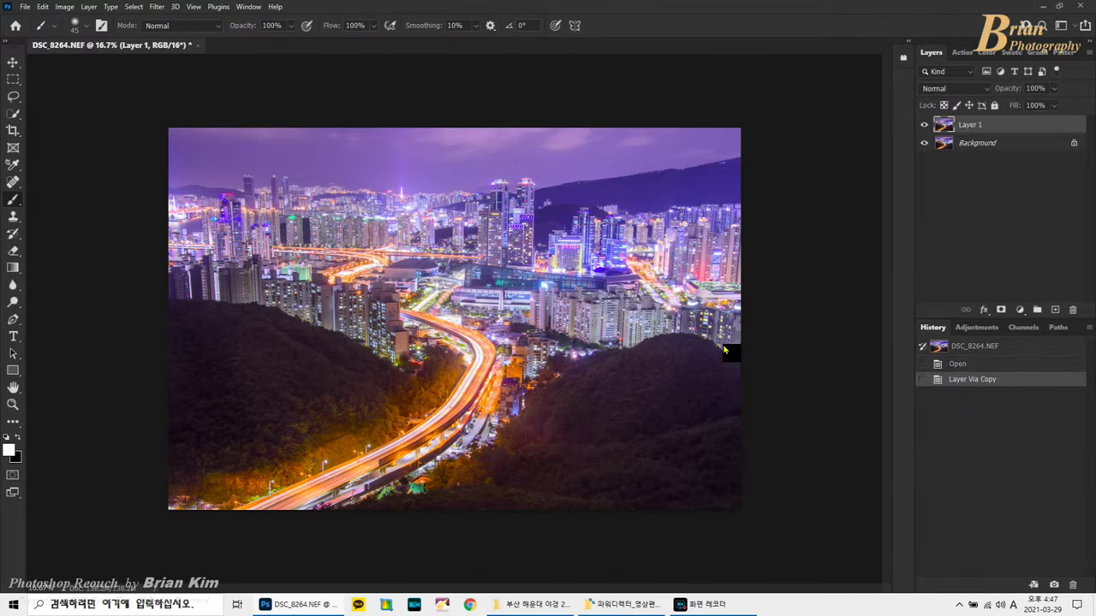
{"action": "key", "text": "ctrl+shift+a"}
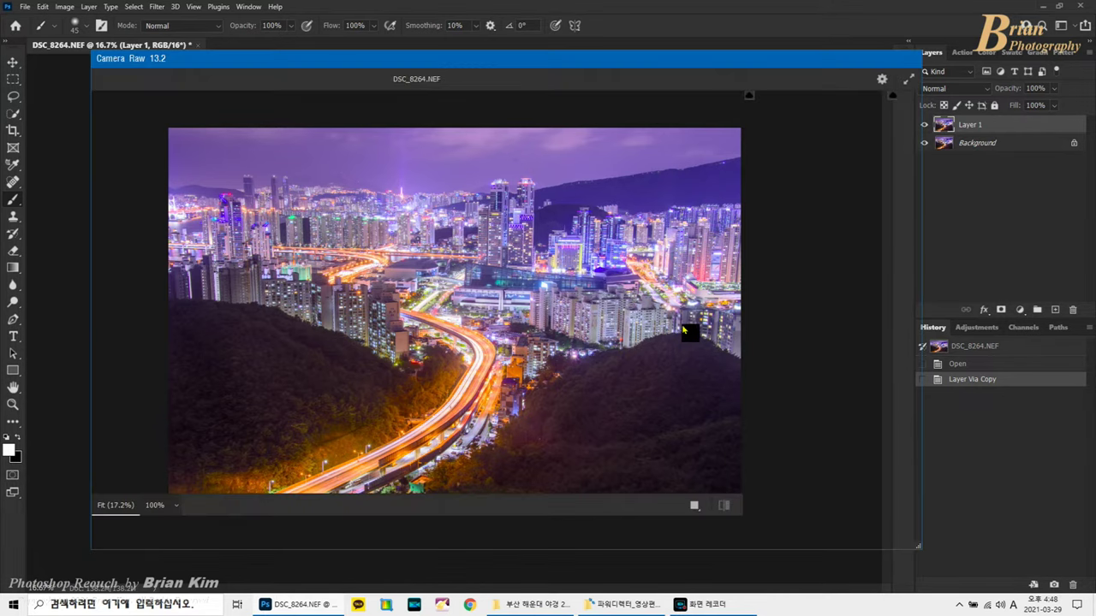
{"action": "left_click", "coordinate": [886, 535]}
{"action": "left_click", "coordinate": [157, 7]}
{"action": "left_click", "coordinate": [198, 94]}
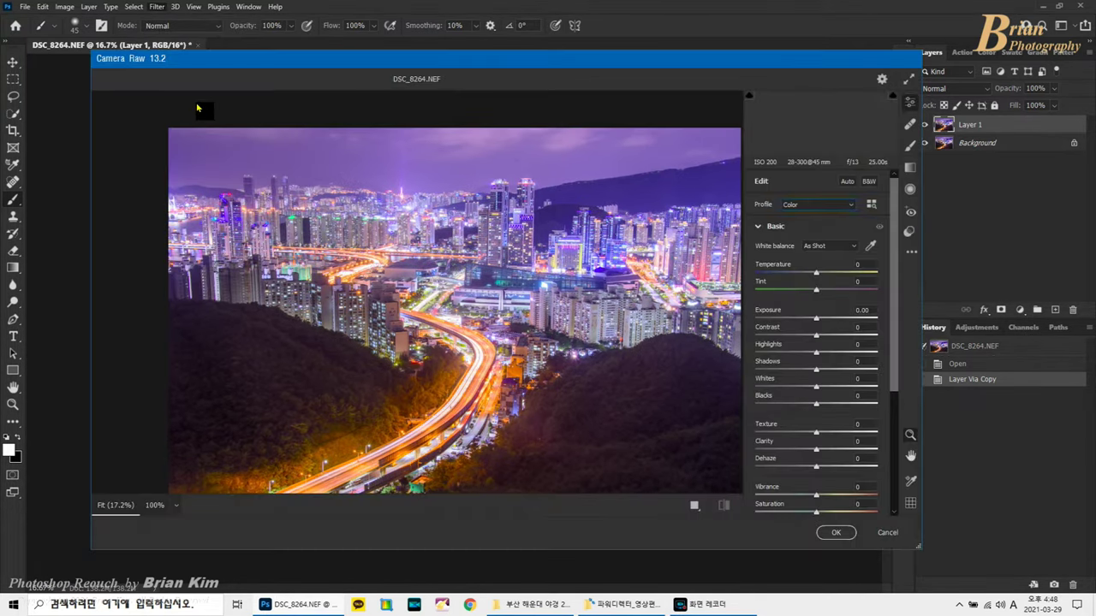
In the Color Mixer, set the Purples hue to -64 and the Blues saturation to +51.
{"action": "scroll", "coordinate": [854, 413], "scroll_direction": "down", "scroll_amount": 5}
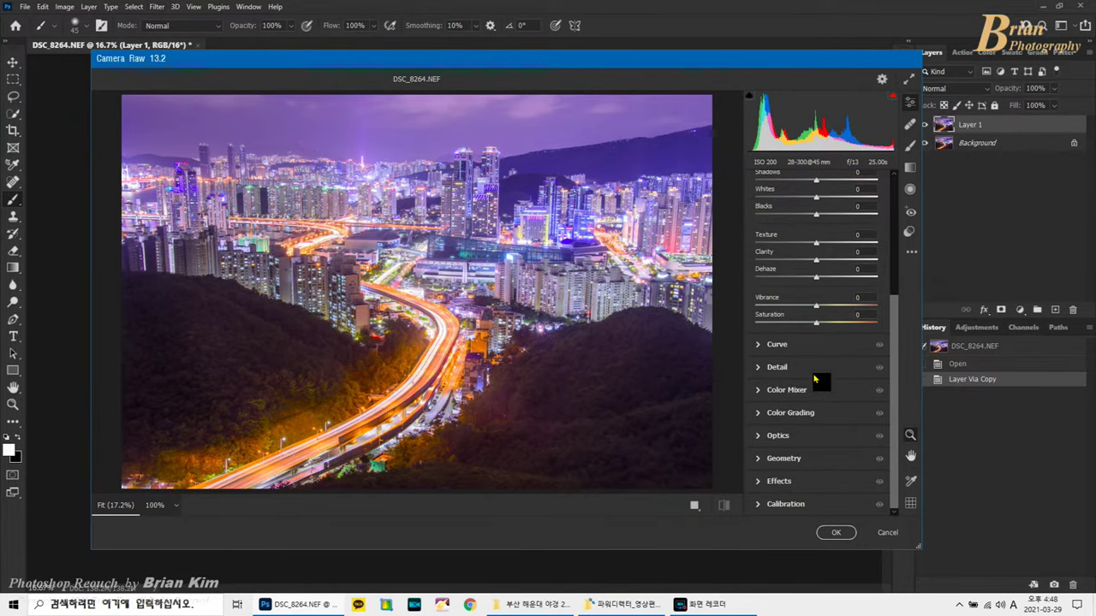
{"action": "left_click", "coordinate": [786, 390]}
{"action": "left_click", "coordinate": [762, 336]}
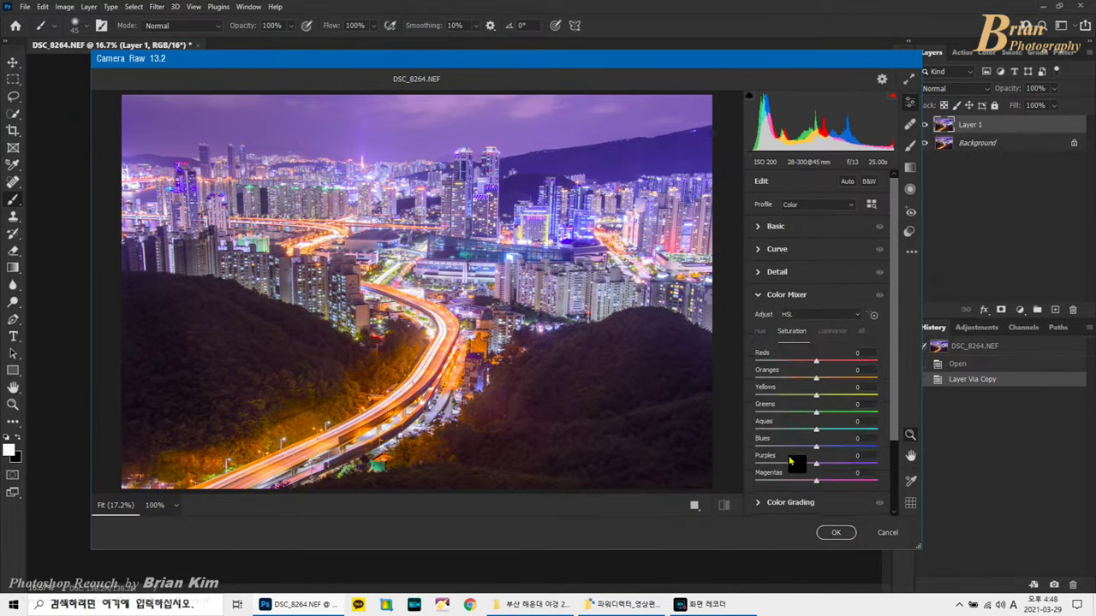
{"action": "scroll", "coordinate": [789, 462], "scroll_direction": "down", "scroll_amount": 1}
{"action": "left_click", "coordinate": [787, 410]}
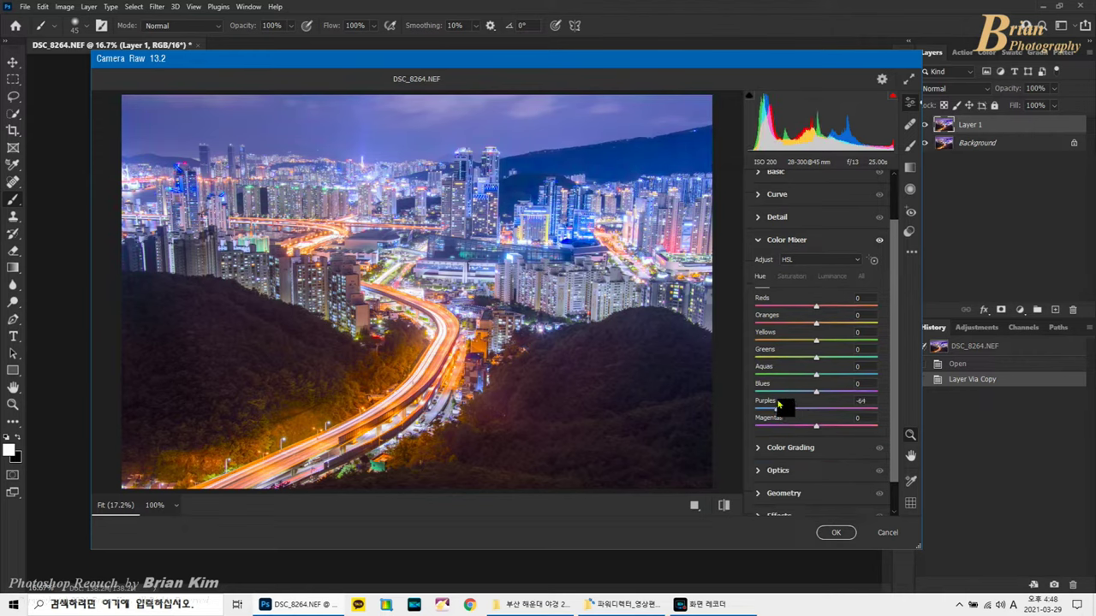
{"action": "left_click", "coordinate": [791, 277]}
{"action": "left_click_drag", "start_coordinate": [816, 392], "coordinate": [846, 394]}
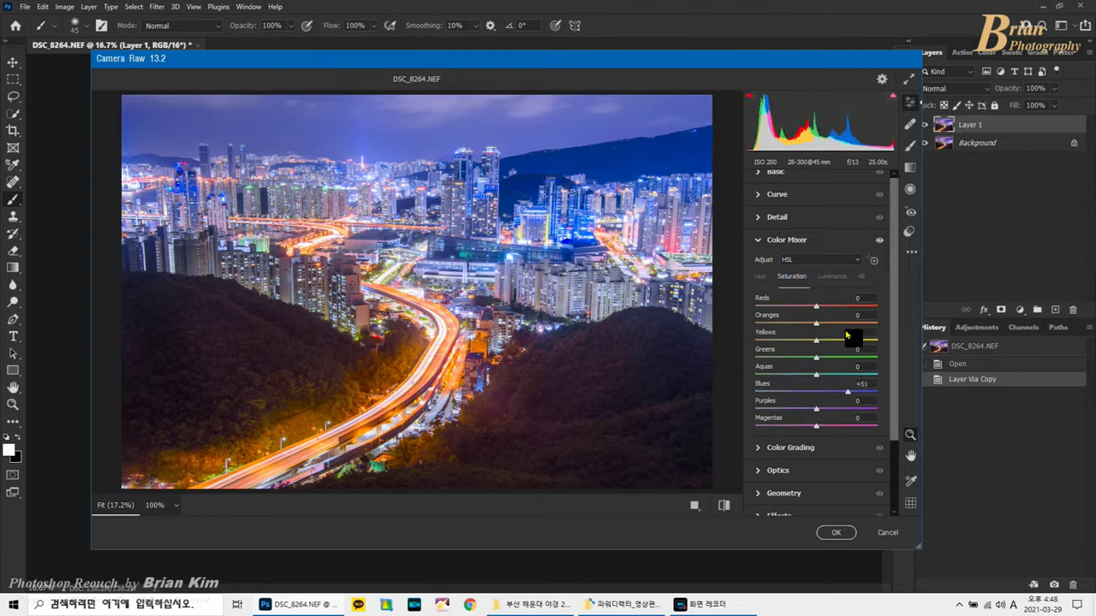
Set the Color Mixer luminance to +35 for Blues and +18 for Purples, and apply the Camera Raw Filter.
{"action": "left_click", "coordinate": [832, 277]}
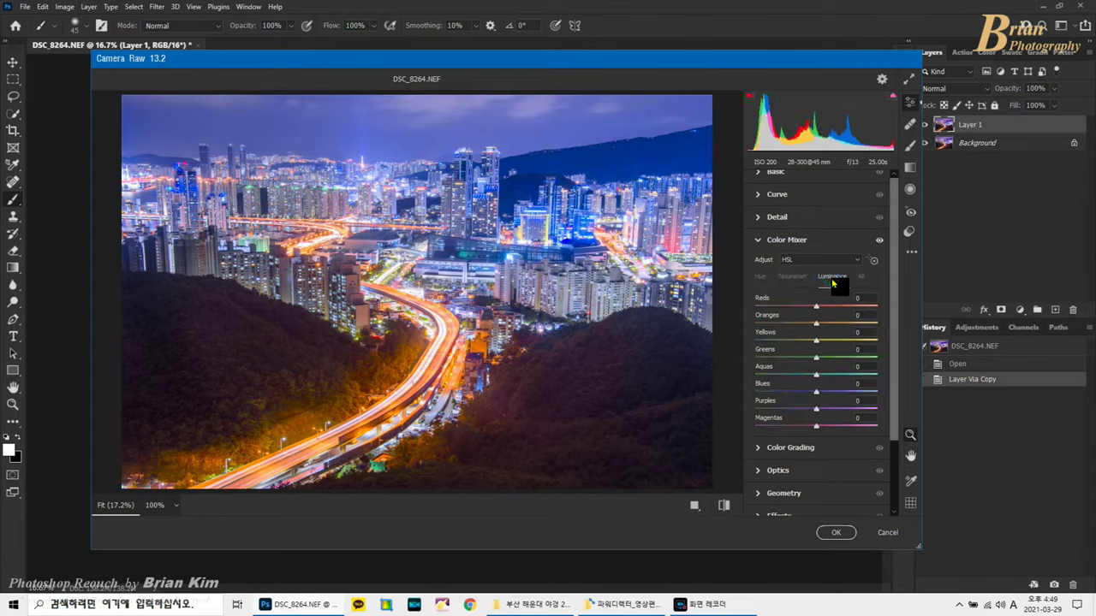
{"action": "left_click", "coordinate": [843, 396]}
{"action": "left_click_drag", "start_coordinate": [843, 400], "coordinate": [829, 417]}
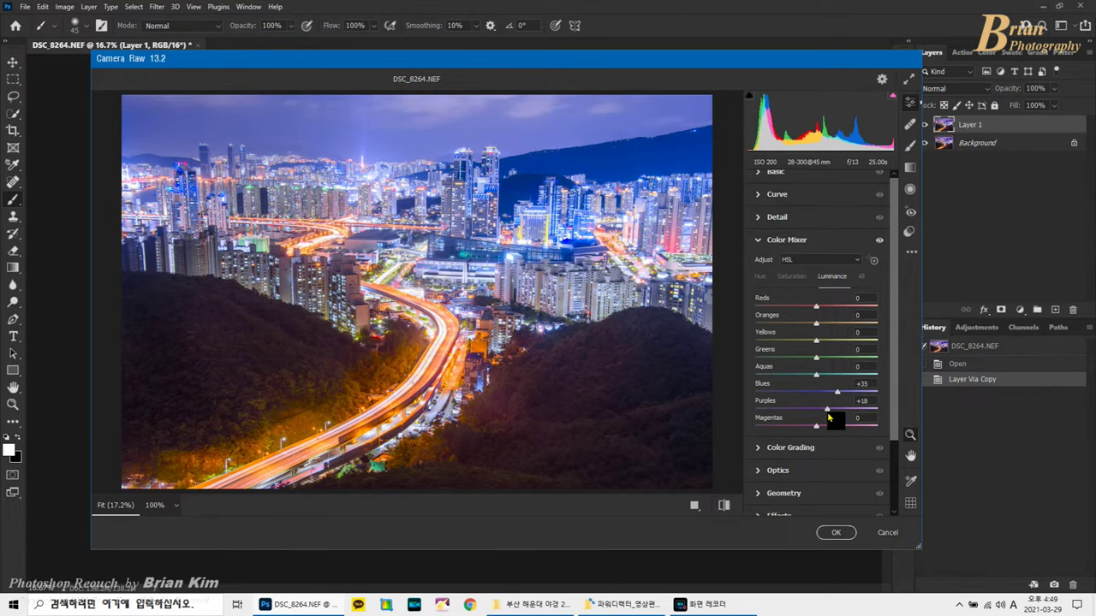
{"action": "left_click", "coordinate": [835, 532]}
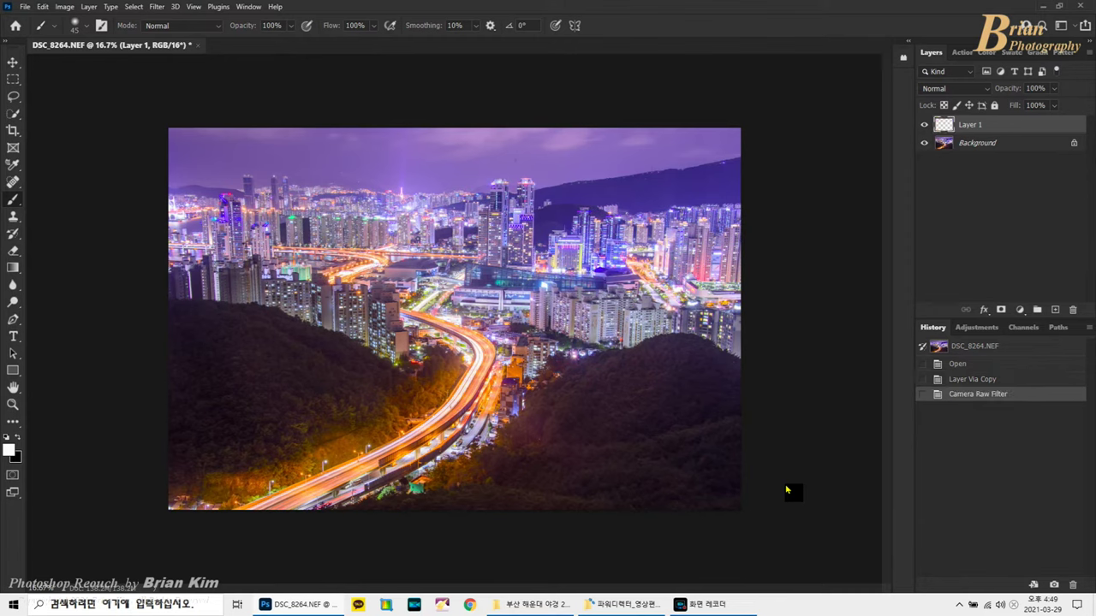
Merge the recoloured layer down into the Background and duplicate the result to a new layer.
{"action": "key", "text": "ctrl+e"}
{"action": "key", "text": "ctrl+j"}
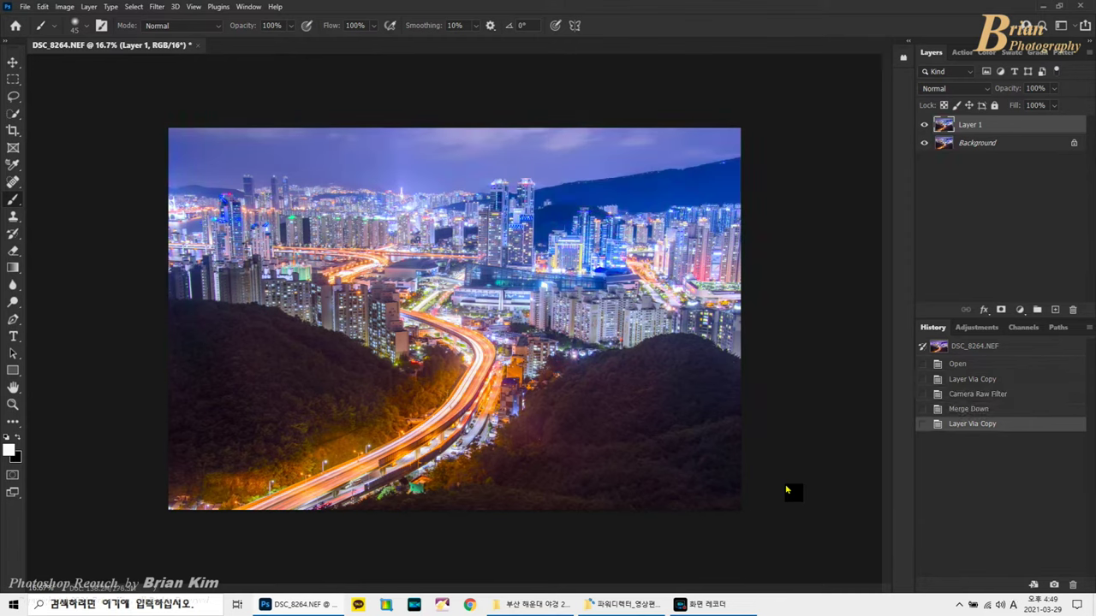
Apply a custom Lens Correction with a Vertical Perspective of about +20 to straighten the buildings.
{"action": "left_click", "coordinate": [161, 8]}
{"action": "left_click", "coordinate": [196, 107]}
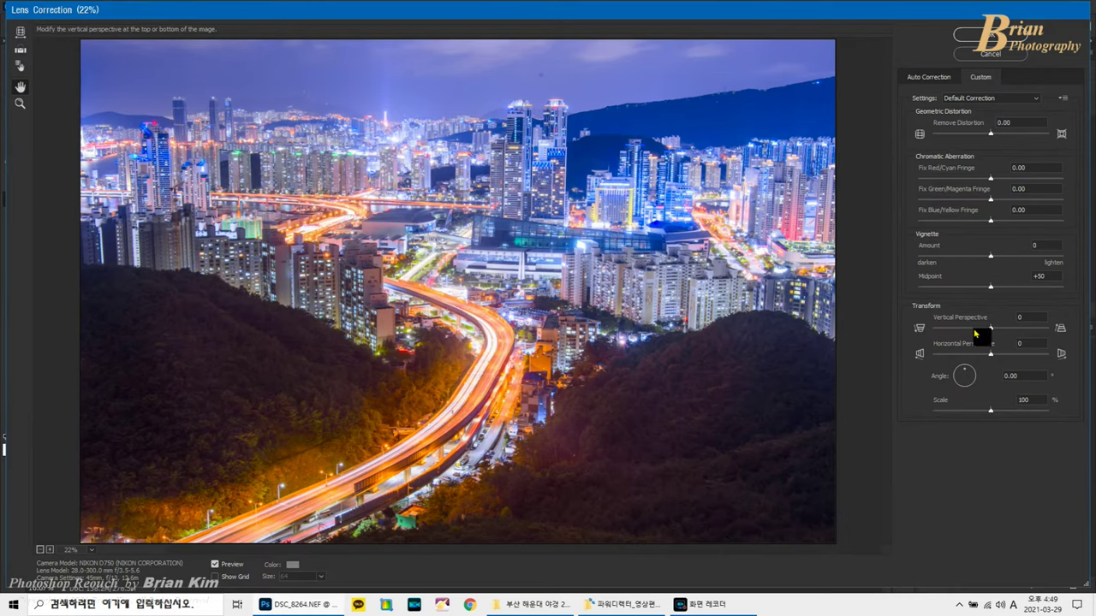
{"action": "left_click_drag", "start_coordinate": [981, 331], "coordinate": [1003, 338]}
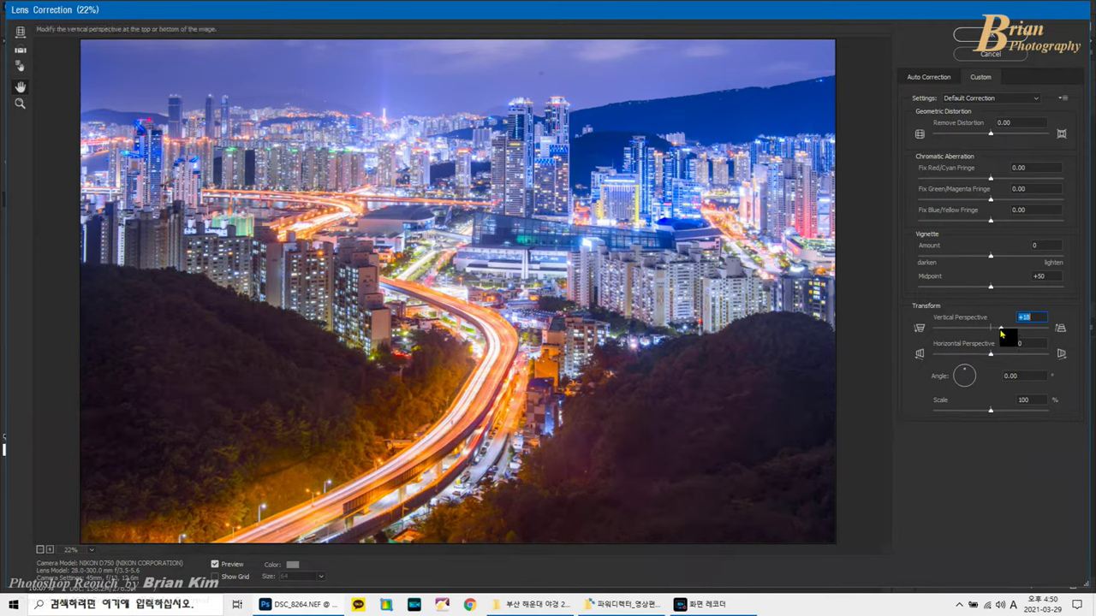
{"action": "key", "text": "Up"}
{"action": "key", "text": "Up"}
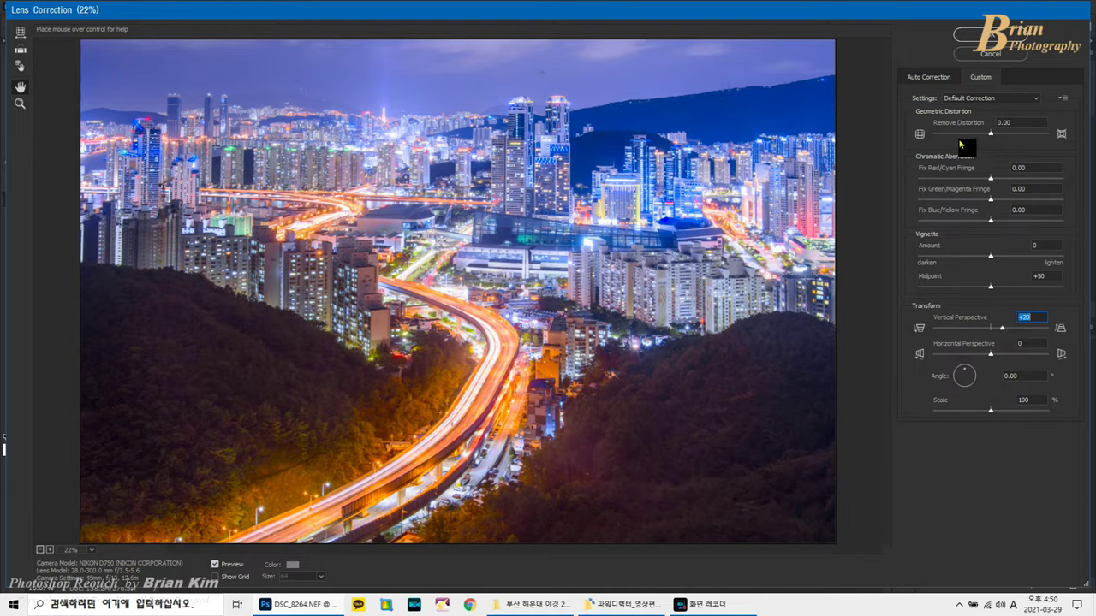
{"action": "key", "text": "Down"}
{"action": "left_click", "coordinate": [991, 36]}
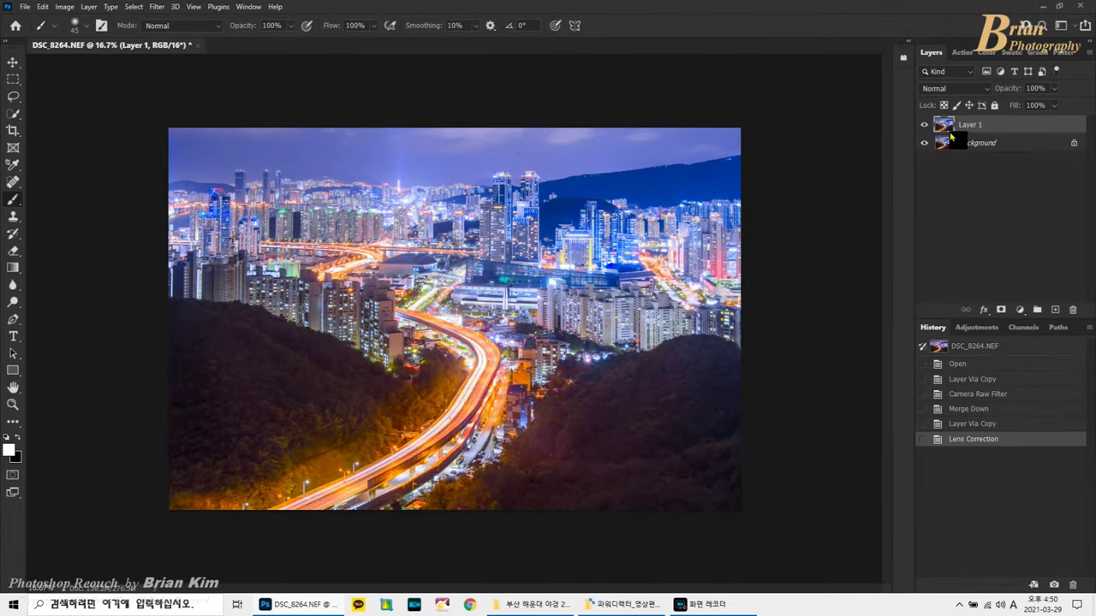
Duplicate the corrected layer and crop the image slightly inward on all sides, keeping the original ratio.
{"action": "key", "text": "ctrl+j"}
{"action": "left_click", "coordinate": [13, 130]}
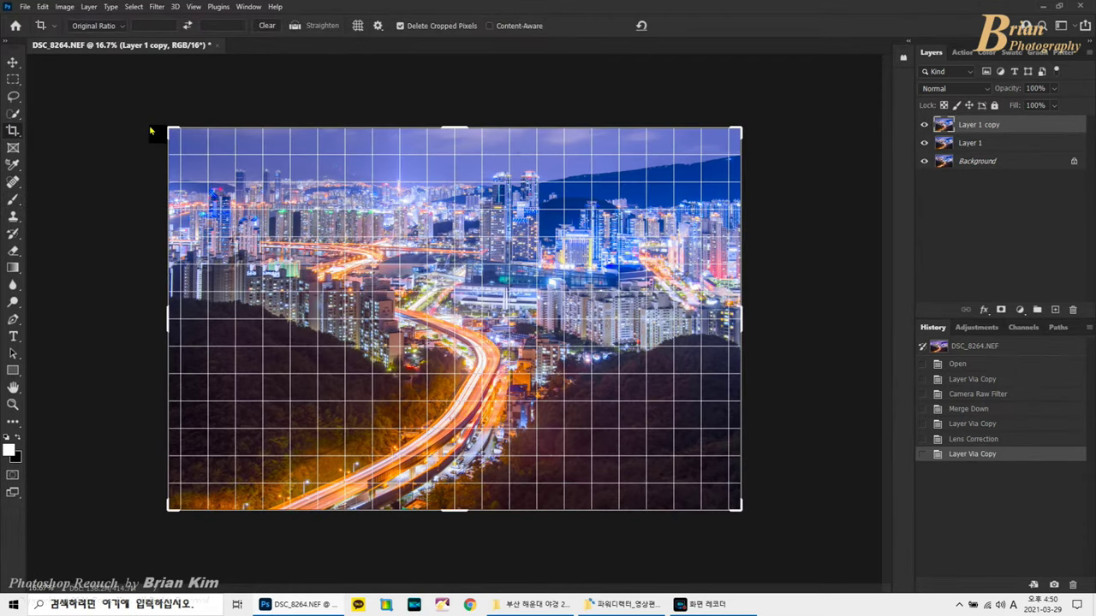
{"action": "left_click_drag", "start_coordinate": [169, 130], "coordinate": [176, 139]}
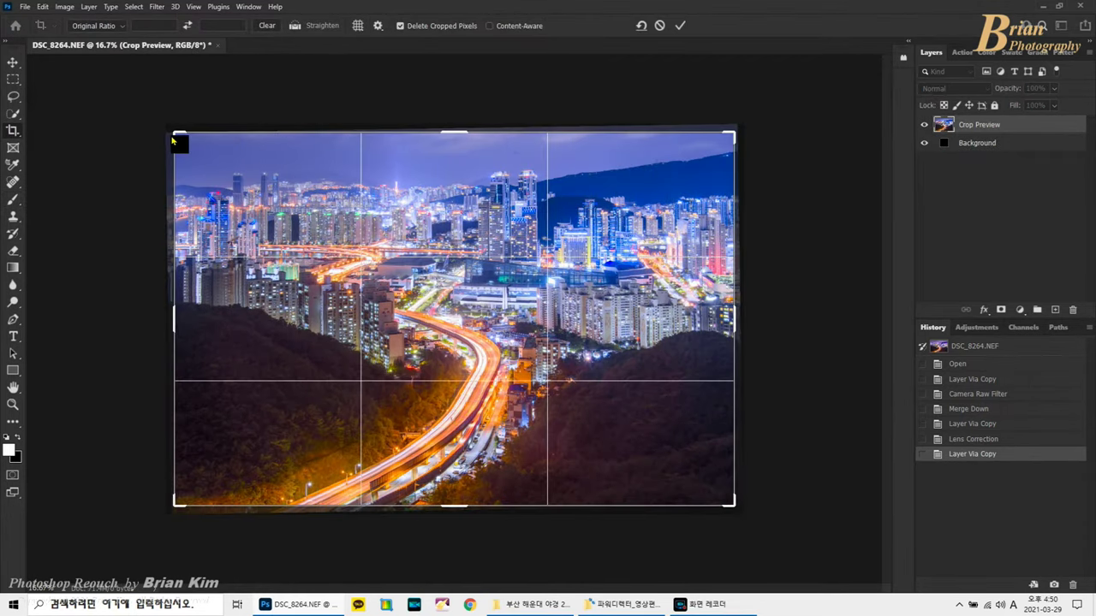
{"action": "key", "text": "Return"}
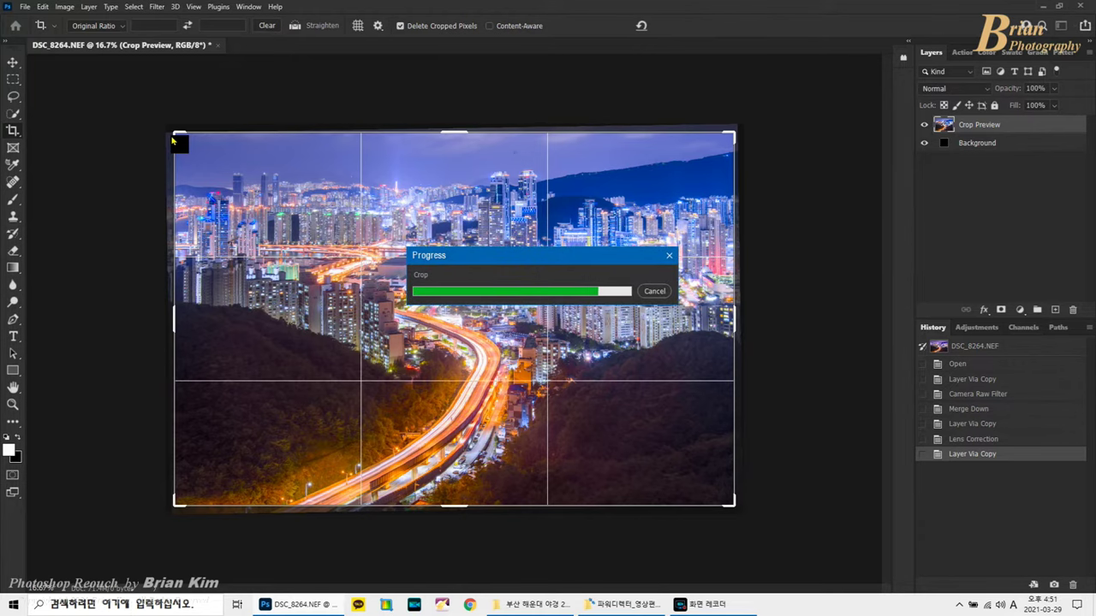
Merge all visible layers into one and duplicate it as a new layer.
{"action": "left_click", "coordinate": [13, 61]}
{"action": "key", "text": "ctrl+shift+e"}
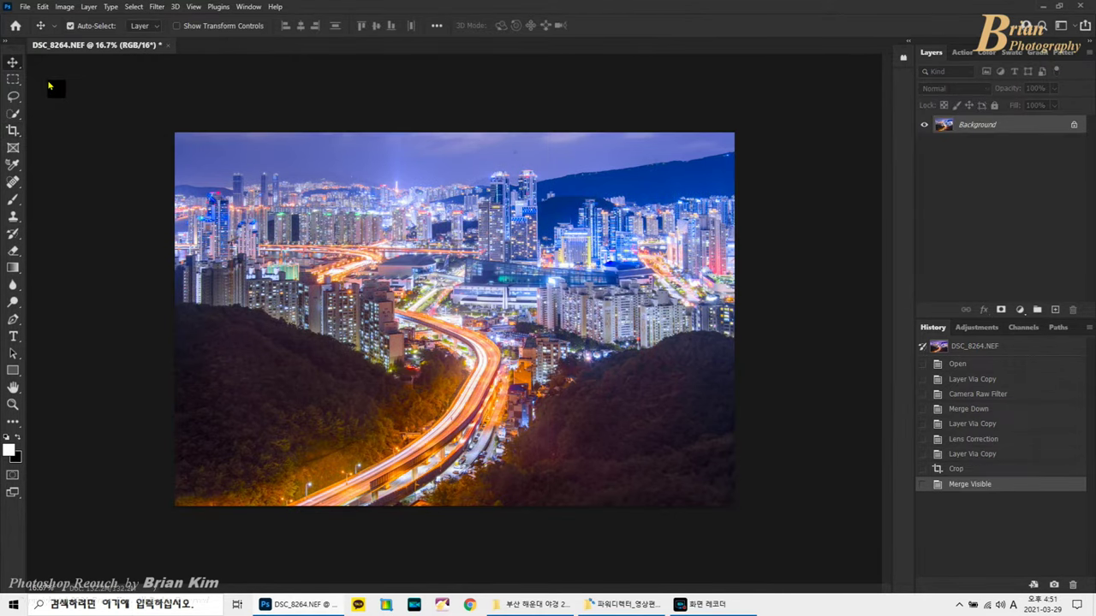
{"action": "key", "text": "ctrl+j"}
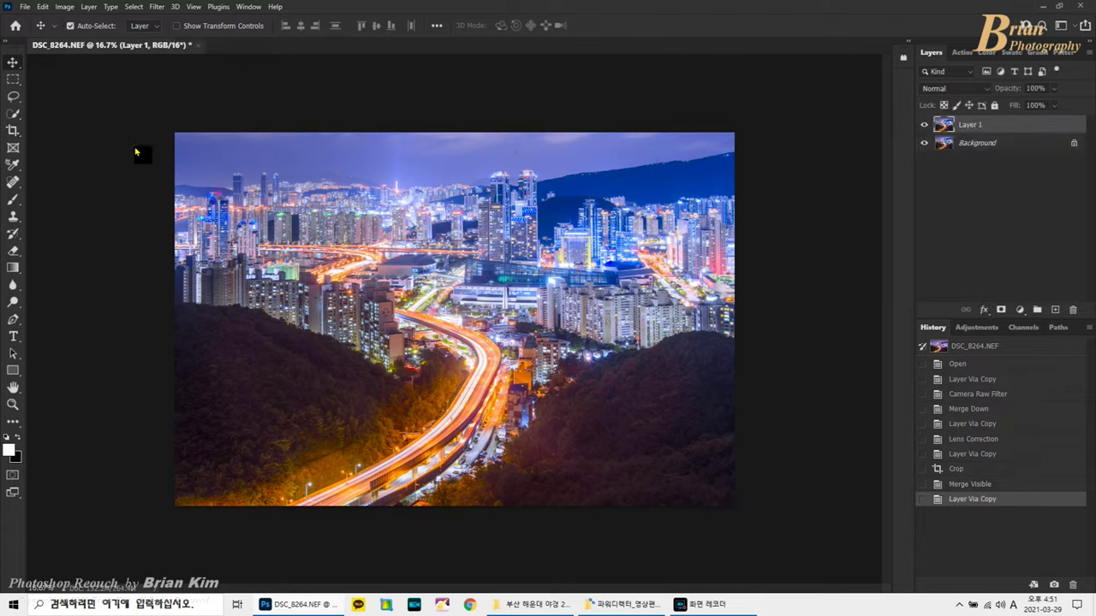
Apply Curves to the duplicate, anchoring sampled tones and raising the midtone point at input 87 to output 98.
{"action": "key", "text": "ctrl+m"}
{"action": "left_click", "coordinate": [398, 197], "text": "ctrl"}
{"action": "left_click", "coordinate": [193, 372], "text": "ctrl"}
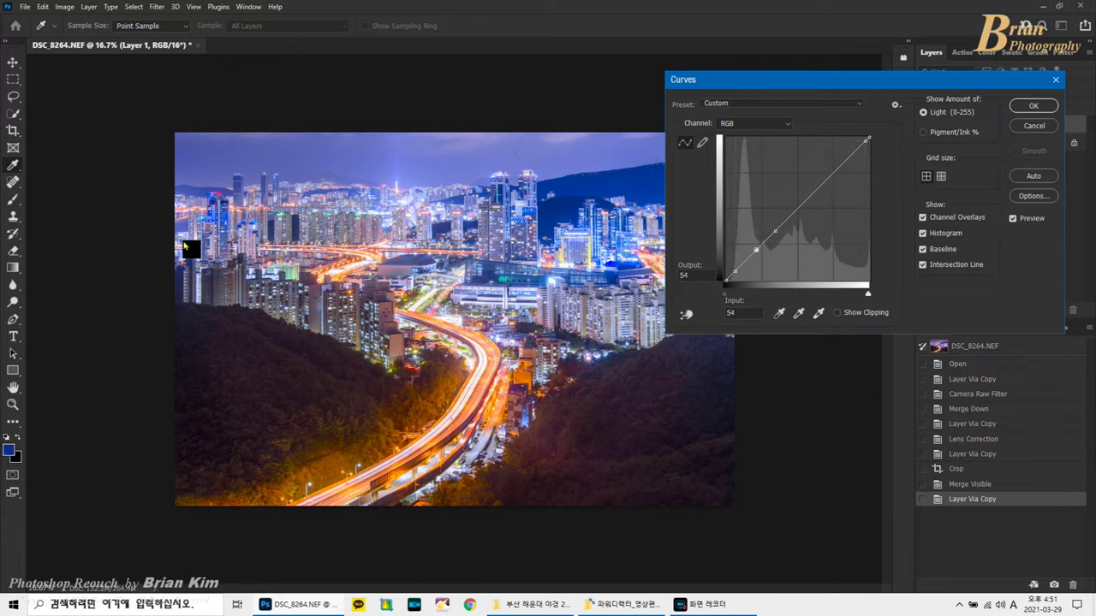
{"action": "left_click", "coordinate": [774, 232]}
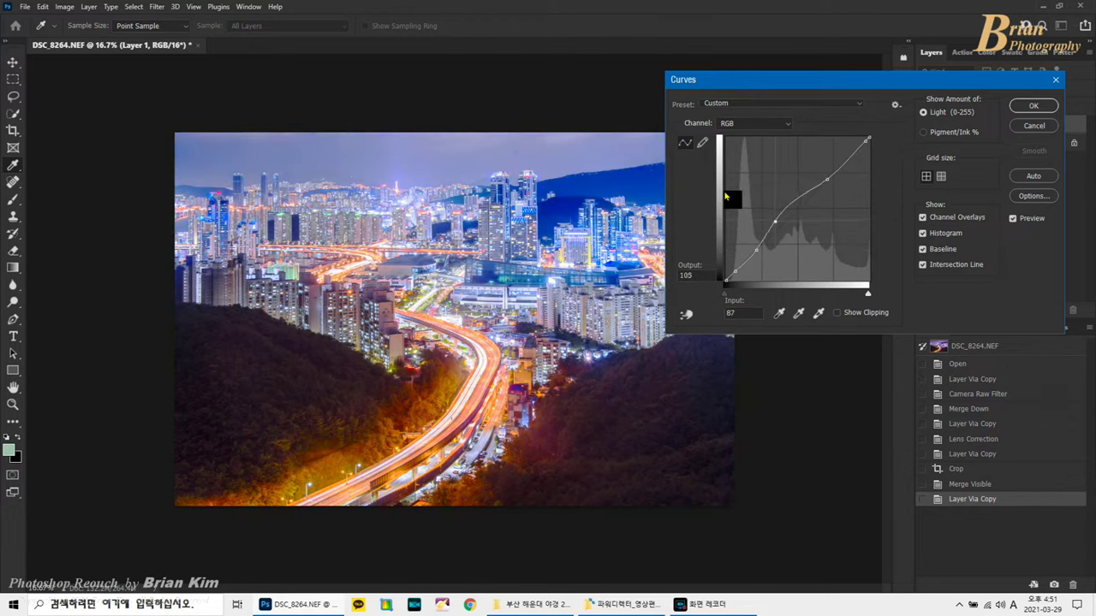
{"action": "key", "text": "Down"}
{"action": "key", "text": "Down"}
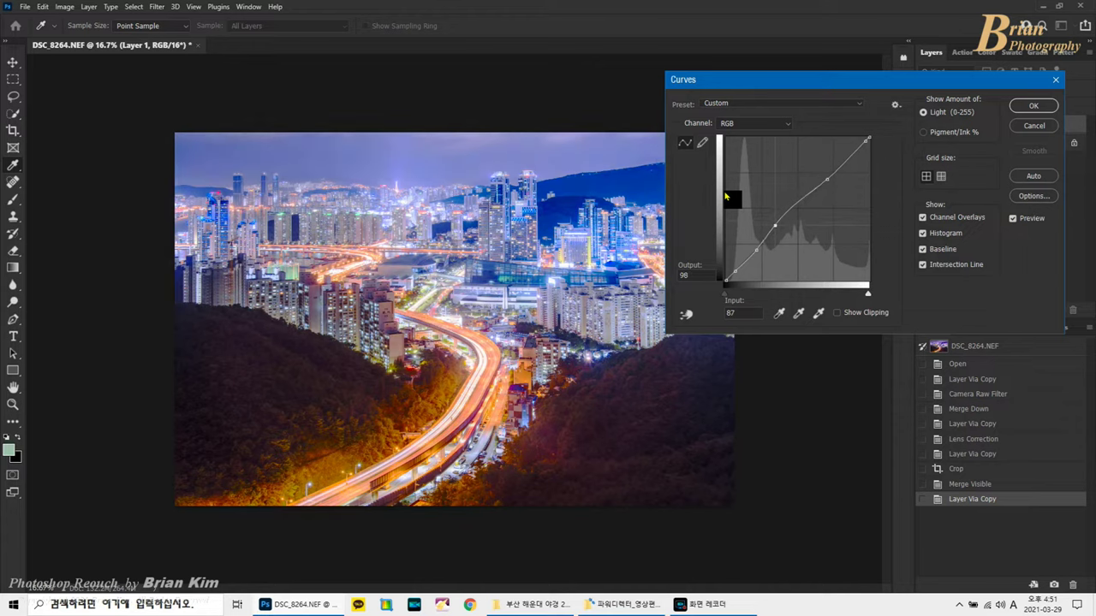
{"action": "left_click", "coordinate": [1022, 110]}
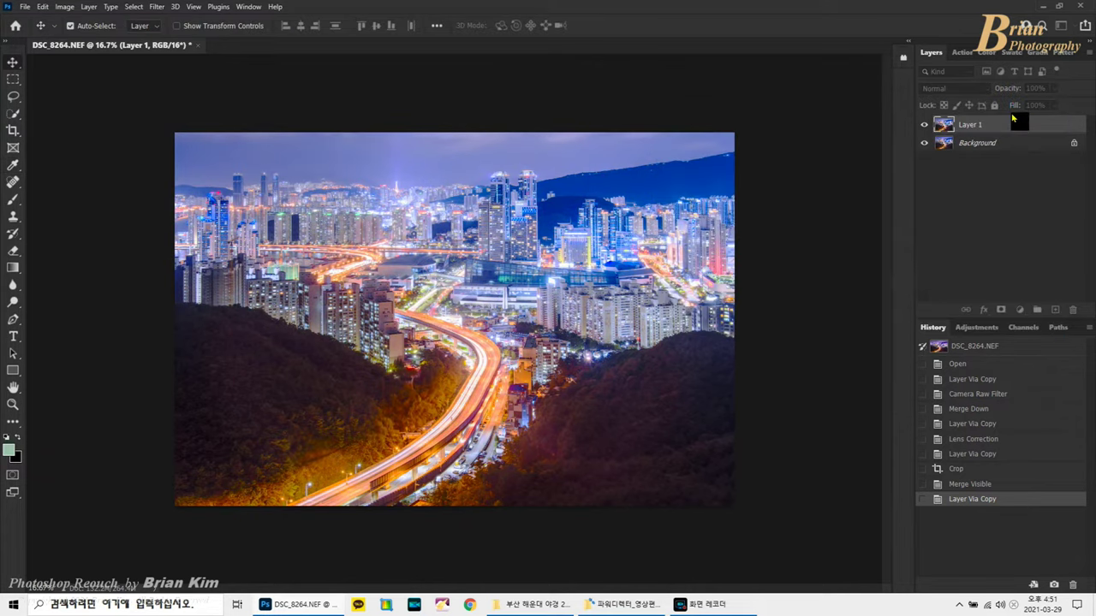
Toggle the visibility of Layer 1 to compare the image with and without the Curves adjustment.
{"action": "left_click", "coordinate": [924, 129]}
{"action": "left_click", "coordinate": [924, 129]}
{"action": "left_click", "coordinate": [924, 128]}
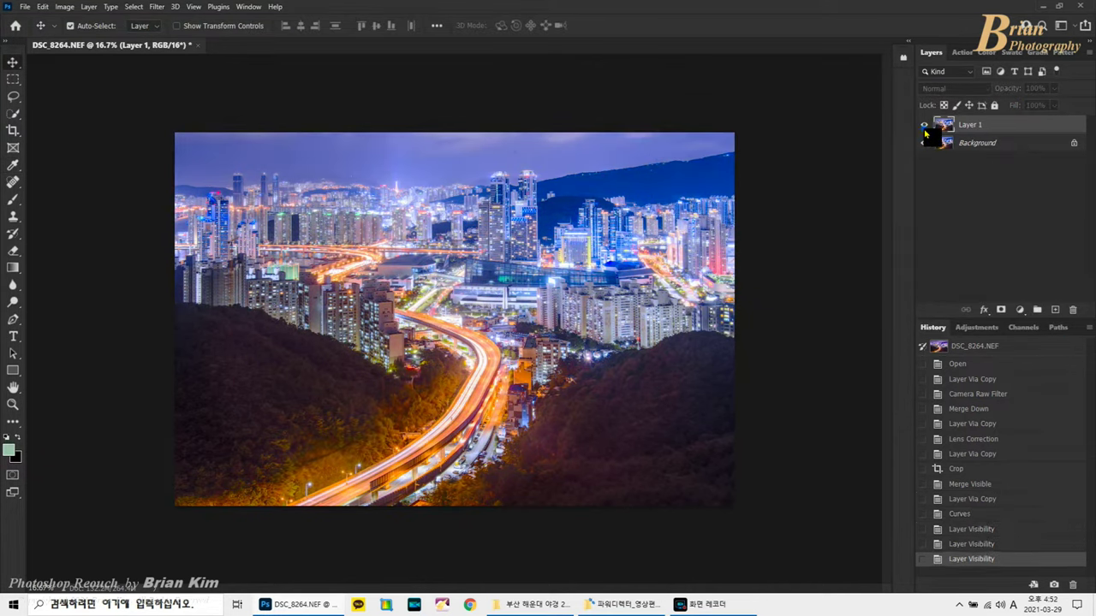
{"action": "left_click", "coordinate": [925, 129]}
{"action": "left_click", "coordinate": [925, 129]}
{"action": "left_click", "coordinate": [924, 127]}
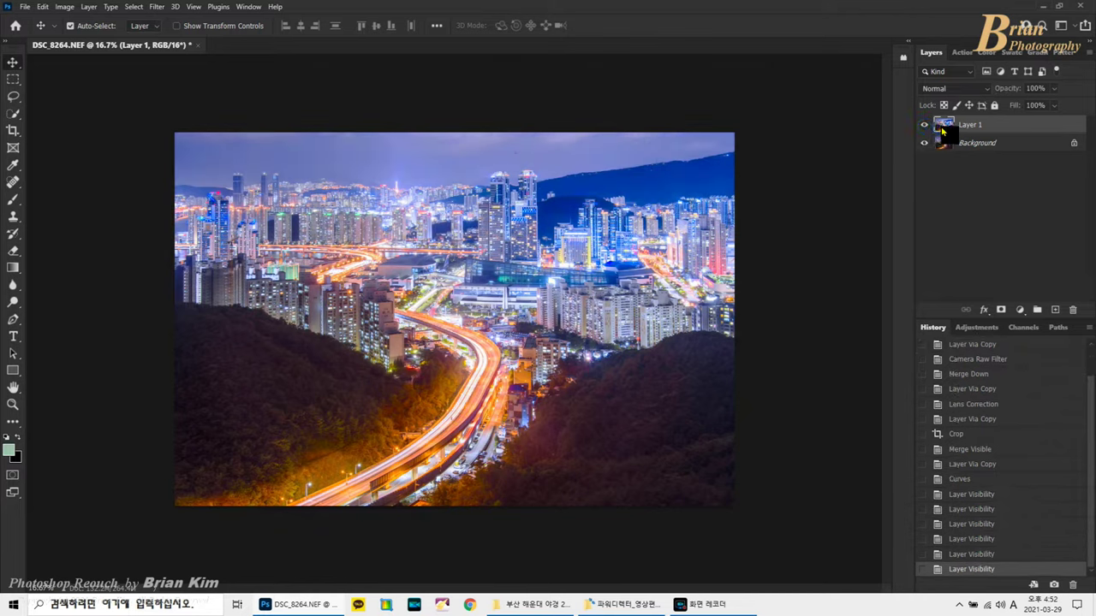
Add a layer mask to Layer 1 and invert it to black.
{"action": "left_click", "coordinate": [1001, 308]}
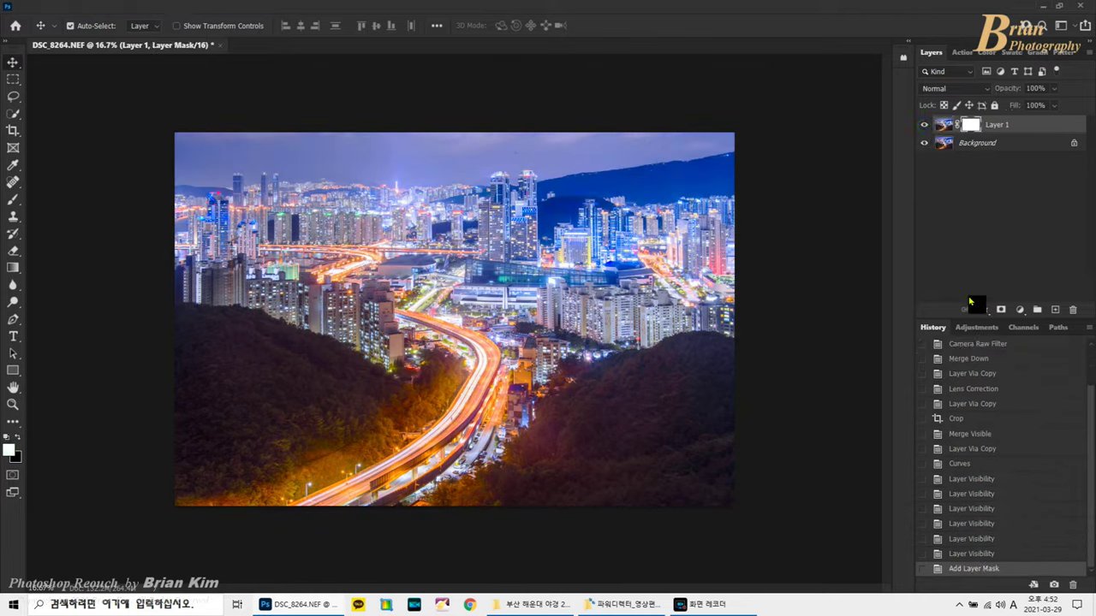
{"action": "key", "text": "ctrl+i"}
Paint white on the mask with a large brush over the central towers and the apartment blocks stretching to the image's right edge.
{"action": "key", "text": "b"}
{"action": "key", "text": "]"}
{"action": "key", "text": "]"}
{"action": "key", "text": "]"}
{"action": "left_click", "coordinate": [496, 261]}
{"action": "left_click", "coordinate": [493, 235]}
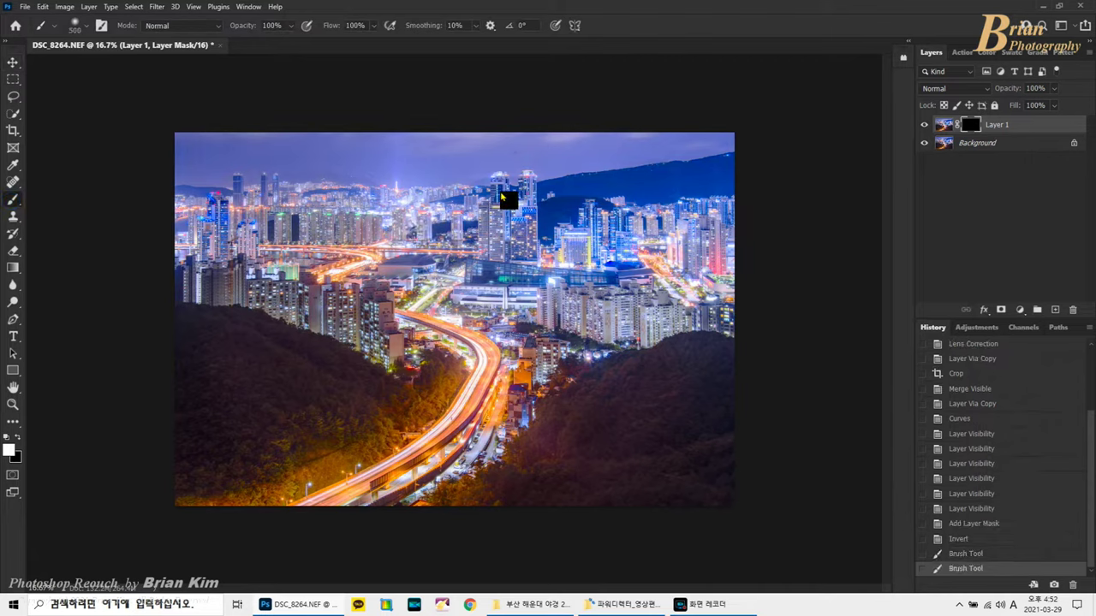
{"action": "left_click", "coordinate": [520, 229]}
{"action": "left_click", "coordinate": [535, 224]}
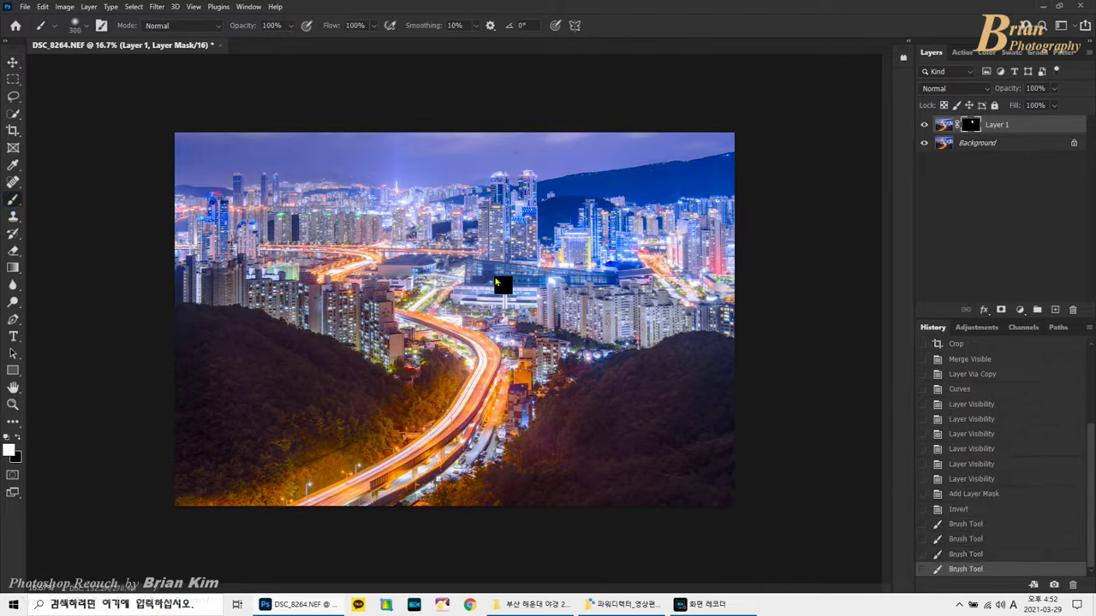
{"action": "left_click", "coordinate": [542, 284]}
{"action": "left_click_drag", "start_coordinate": [597, 293], "coordinate": [729, 320]}
{"action": "left_click", "coordinate": [736, 325]}
Reveal the brightening on the individual buildings right of centre and on the twin central towers with a 150 px white brush.
{"action": "key", "text": "["}
{"action": "key", "text": "ctrl+plus"}
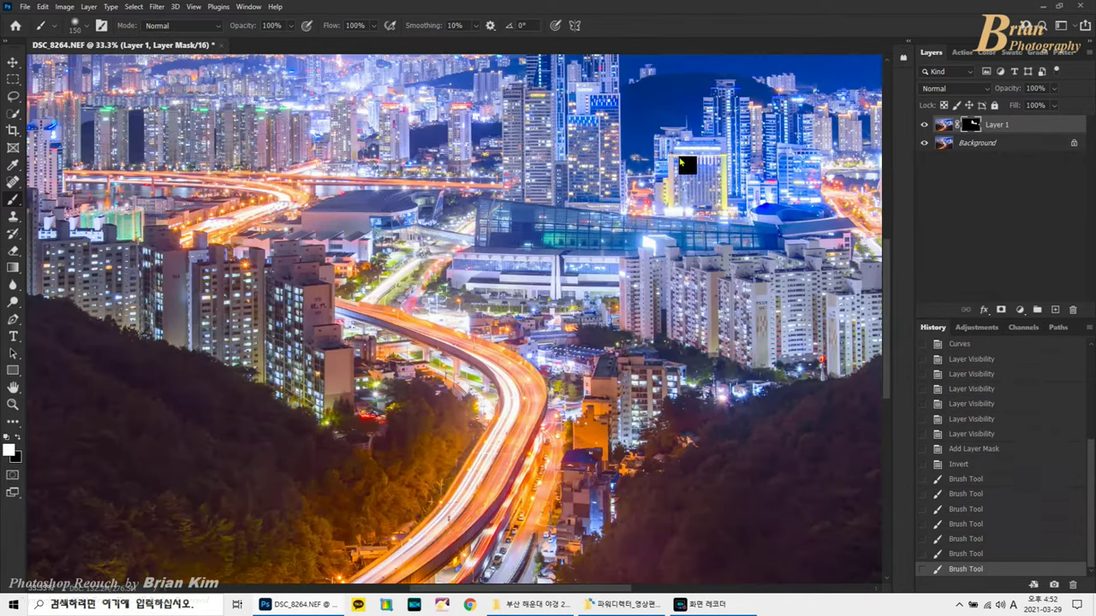
{"action": "left_click", "coordinate": [716, 106]}
{"action": "left_click", "coordinate": [743, 120]}
{"action": "left_click", "coordinate": [812, 128]}
{"action": "left_click", "coordinate": [571, 137]}
{"action": "left_click", "coordinate": [521, 105]}
{"action": "left_click", "coordinate": [521, 103]}
Paint white on the mask over the distant apartment blocks in the left part of the city.
{"action": "mouse_move", "coordinate": [228, 152]}
{"action": "left_mouse_down"}
{"action": "mouse_move", "coordinate": [169, 133]}
{"action": "mouse_move", "coordinate": [205, 122]}
{"action": "mouse_move", "coordinate": [160, 143]}
{"action": "mouse_move", "coordinate": [186, 146]}
{"action": "mouse_move", "coordinate": [156, 132]}
{"action": "left_mouse_up"}
{"action": "left_click", "coordinate": [231, 135]}
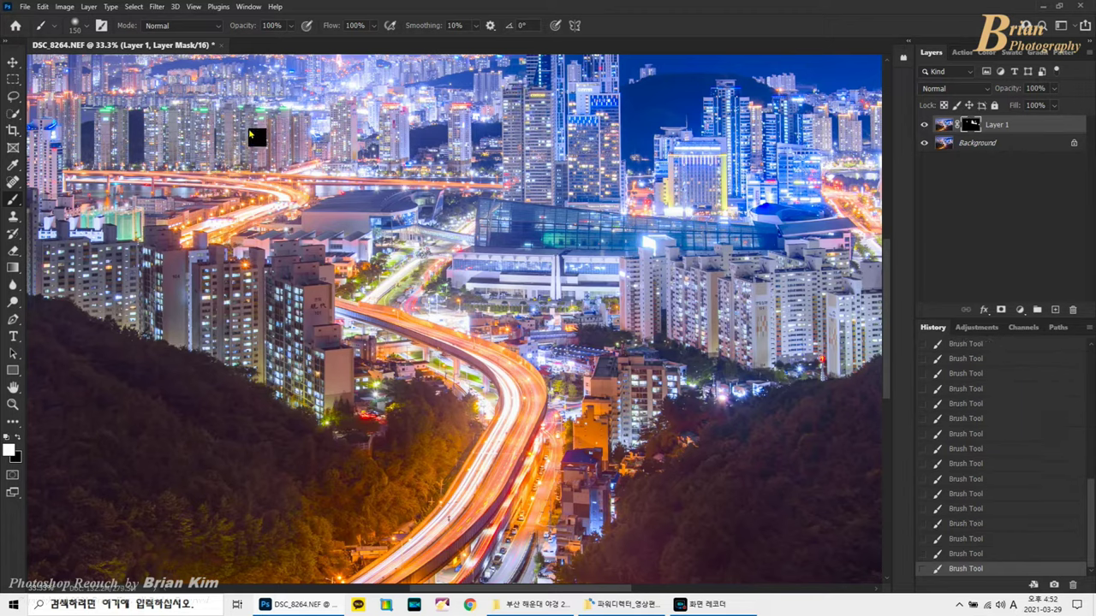
{"action": "mouse_move", "coordinate": [270, 158]}
{"action": "left_mouse_down"}
{"action": "mouse_move", "coordinate": [277, 129]}
{"action": "mouse_move", "coordinate": [298, 129]}
{"action": "left_mouse_up"}
{"action": "left_click", "coordinate": [208, 163]}
{"action": "left_click_drag", "start_coordinate": [66, 115], "coordinate": [65, 170]}
Select the leftmost of the three dark skyscrapers below the sky with the Quick Selection tool.
{"action": "scroll", "coordinate": [90, 183], "scroll_direction": "down", "scroll_amount": 2}
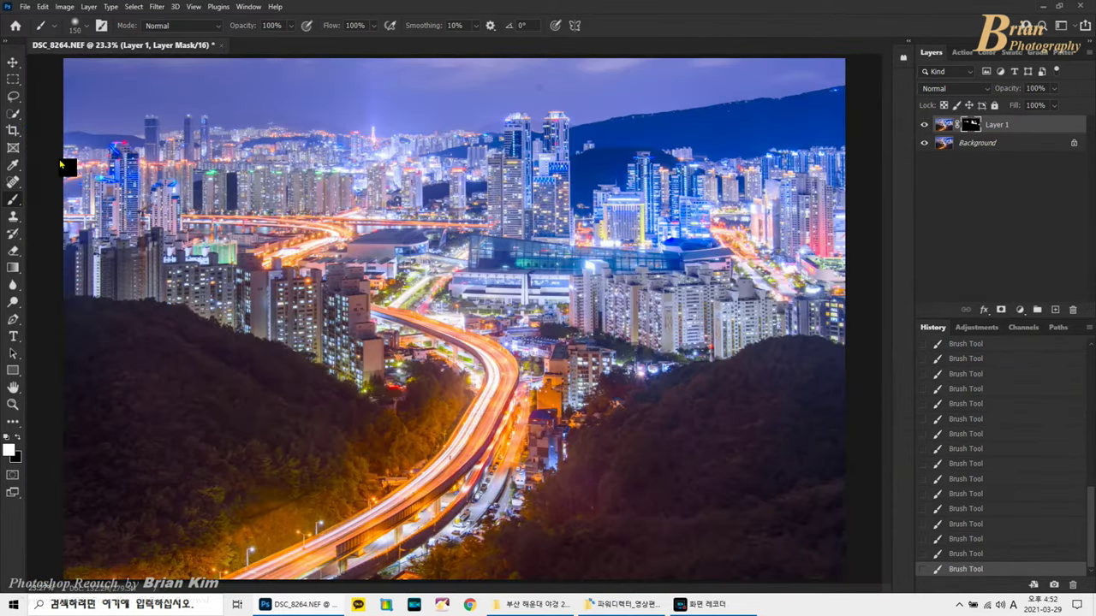
{"action": "key", "text": "ctrl+plus"}
{"action": "key", "text": "ctrl+plus"}
{"action": "key", "text": "ctrl+plus"}
{"action": "key", "text": "ctrl+plus"}
{"action": "left_click_drag", "start_coordinate": [588, 589], "coordinate": [448, 589]}
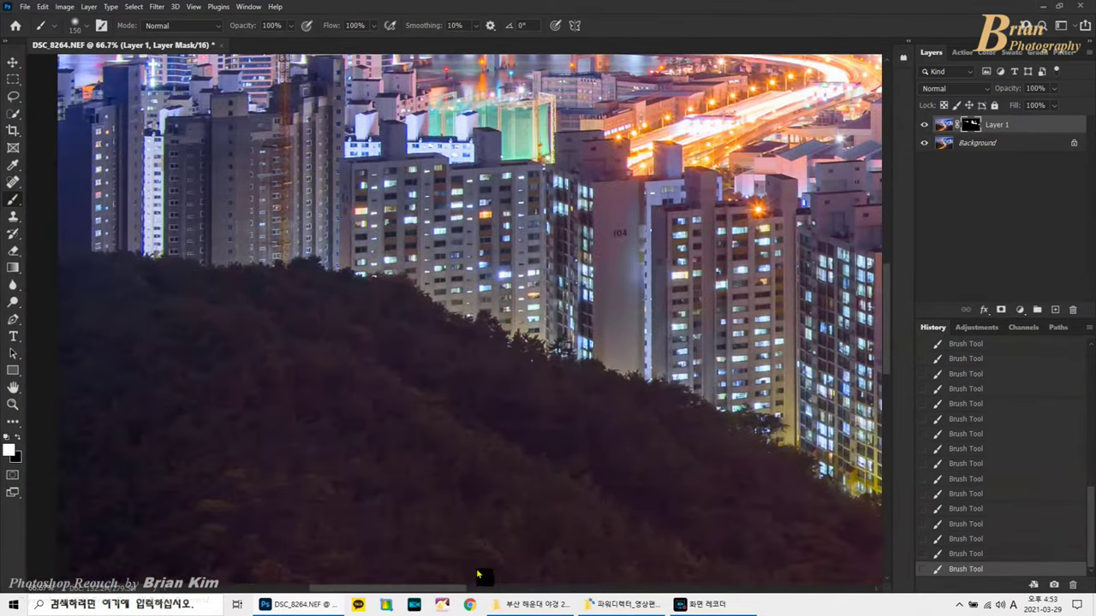
{"action": "scroll", "coordinate": [313, 161], "scroll_direction": "up", "scroll_amount": 5}
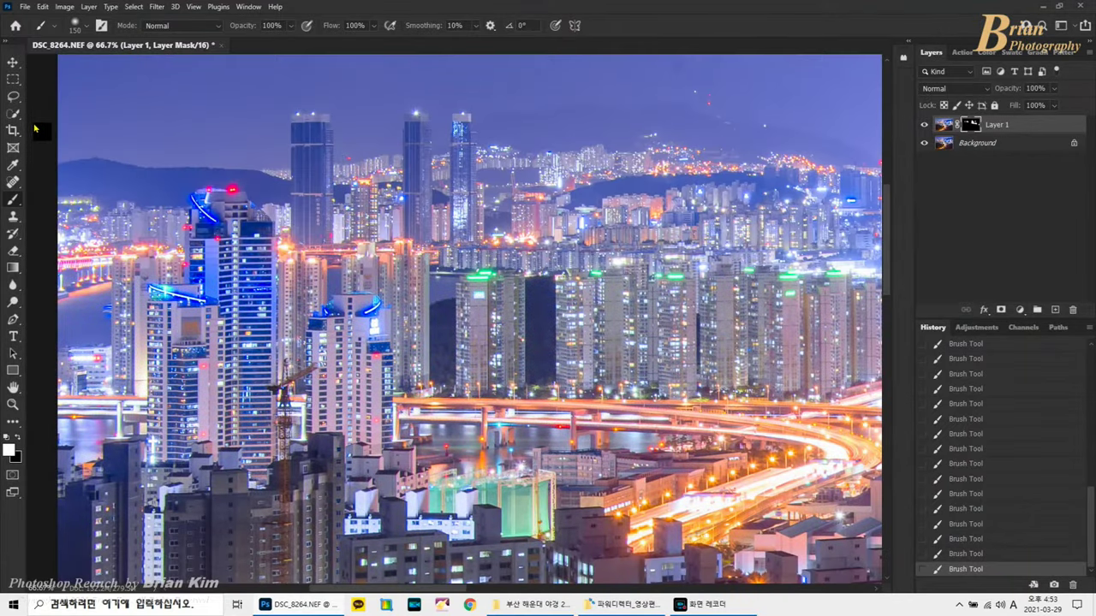
{"action": "key", "text": "w"}
{"action": "mouse_move", "coordinate": [316, 240]}
{"action": "left_mouse_down"}
{"action": "mouse_move", "coordinate": [310, 146]}
{"action": "mouse_move", "coordinate": [315, 126]}
{"action": "mouse_move", "coordinate": [322, 144]}
{"action": "mouse_move", "coordinate": [330, 133]}
{"action": "mouse_move", "coordinate": [313, 122]}
{"action": "mouse_move", "coordinate": [296, 137]}
{"action": "mouse_move", "coordinate": [296, 197]}
{"action": "mouse_move", "coordinate": [308, 195]}
{"action": "mouse_move", "coordinate": [328, 151]}
{"action": "mouse_move", "coordinate": [320, 125]}
{"action": "left_mouse_up"}
Paint white on the mask inside the selected skyscraper with an enlarged brush, and deselect.
{"action": "key", "text": "b"}
{"action": "key", "text": "bracketright"}
{"action": "key", "text": "bracketright"}
{"action": "key", "text": "bracketright"}
{"action": "key", "text": "bracketright"}
{"action": "key", "text": "bracketright"}
{"action": "key", "text": "bracketright"}
{"action": "key", "text": "bracketright"}
{"action": "mouse_move", "coordinate": [287, 137]}
{"action": "left_mouse_down"}
{"action": "mouse_move", "coordinate": [301, 285]}
{"action": "mouse_move", "coordinate": [311, 260]}
{"action": "left_mouse_up"}
{"action": "key", "text": "ctrl+d"}
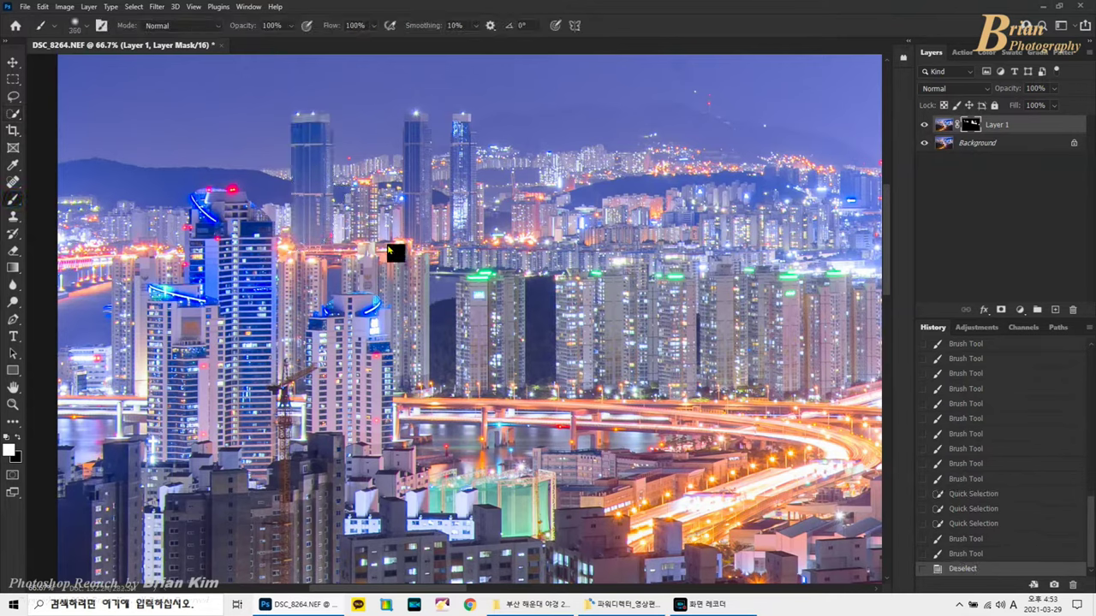
Select the two remaining dark skyscrapers with Quick Selection, paint white inside them on the mask, and deselect.
{"action": "left_click", "coordinate": [15, 113]}
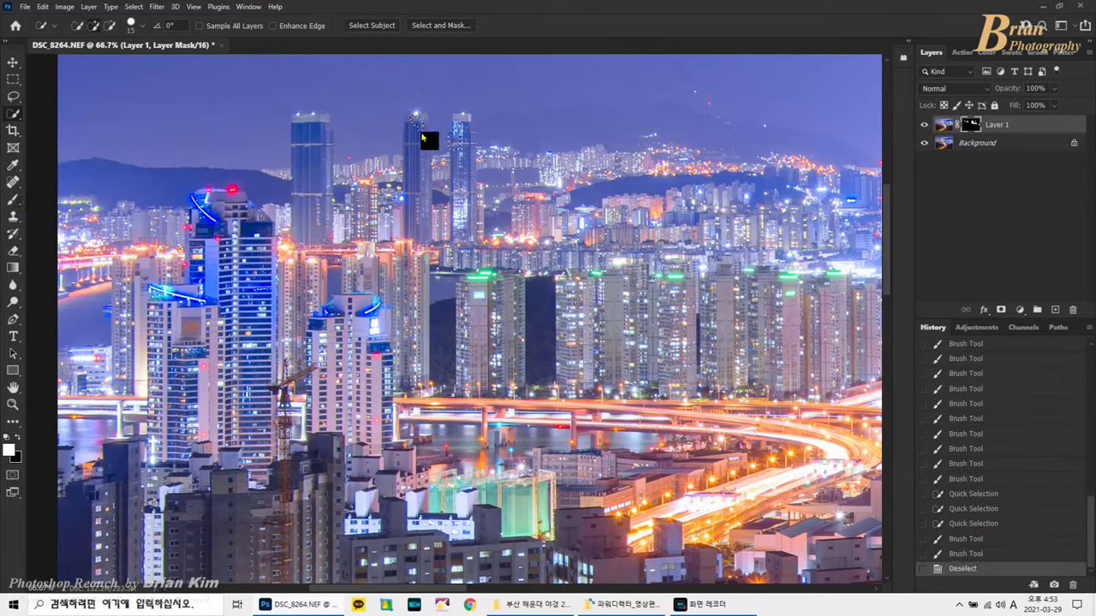
{"action": "mouse_move", "coordinate": [422, 137]}
{"action": "left_mouse_down"}
{"action": "mouse_move", "coordinate": [419, 237]}
{"action": "mouse_move", "coordinate": [413, 125]}
{"action": "mouse_move", "coordinate": [435, 160]}
{"action": "mouse_move", "coordinate": [439, 119]}
{"action": "mouse_move", "coordinate": [440, 166]}
{"action": "mouse_move", "coordinate": [456, 130]}
{"action": "mouse_move", "coordinate": [444, 231]}
{"action": "mouse_move", "coordinate": [453, 199]}
{"action": "left_mouse_up"}
{"action": "left_click_drag", "start_coordinate": [425, 134], "coordinate": [425, 205]}
{"action": "left_click", "coordinate": [13, 200]}
{"action": "mouse_move", "coordinate": [364, 159]}
{"action": "left_mouse_down"}
{"action": "mouse_move", "coordinate": [440, 228]}
{"action": "mouse_move", "coordinate": [523, 234]}
{"action": "left_mouse_up"}
{"action": "key", "text": "ctrl+d"}
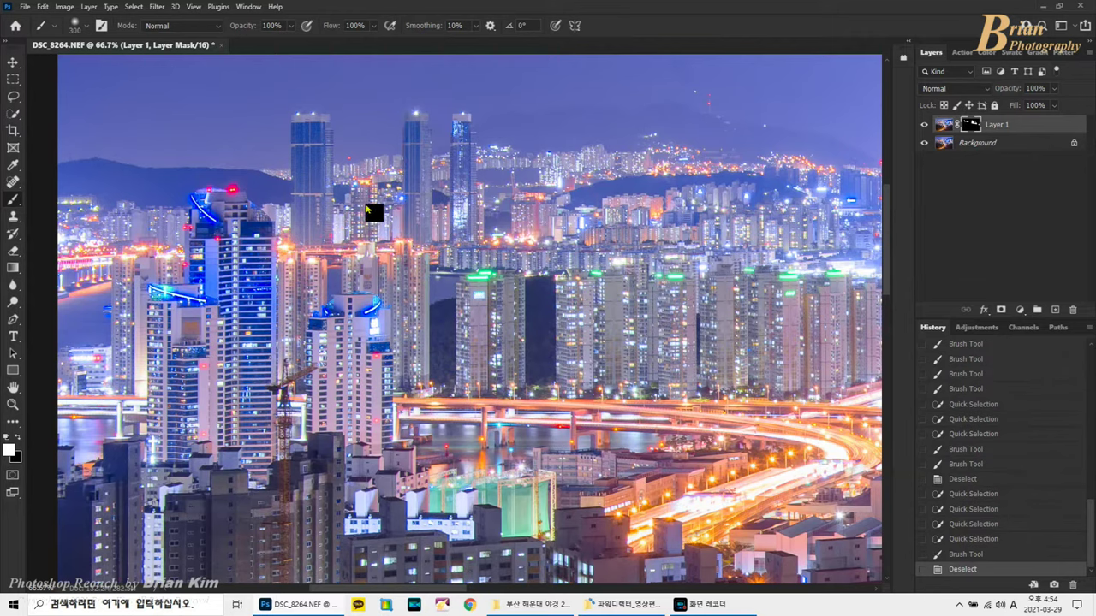
Paint white on the mask over the row of apartment blocks behind the curved highway with the 300 px brush.
{"action": "left_click", "coordinate": [487, 351]}
{"action": "left_click", "coordinate": [576, 324]}
{"action": "left_click", "coordinate": [703, 340]}
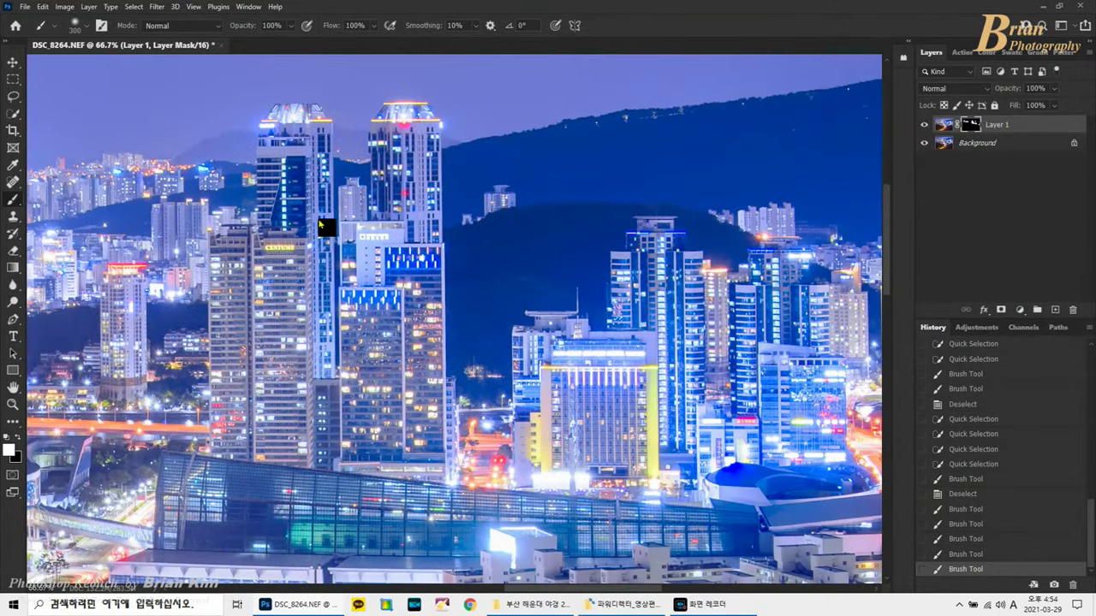
Reveal the brightening on the twin central towers and the high-rises in front of them with a 100 px white brush.
{"action": "key", "text": "bracketleft"}
{"action": "key", "text": "bracketleft"}
{"action": "key", "text": "bracketleft"}
{"action": "key", "text": "bracketleft"}
{"action": "key", "text": "bracketleft"}
{"action": "key", "text": "bracketleft"}
{"action": "left_click", "coordinate": [288, 291]}
{"action": "left_click", "coordinate": [279, 236]}
{"action": "left_click", "coordinate": [385, 144]}
{"action": "left_click", "coordinate": [390, 239]}
{"action": "left_click", "coordinate": [420, 249]}
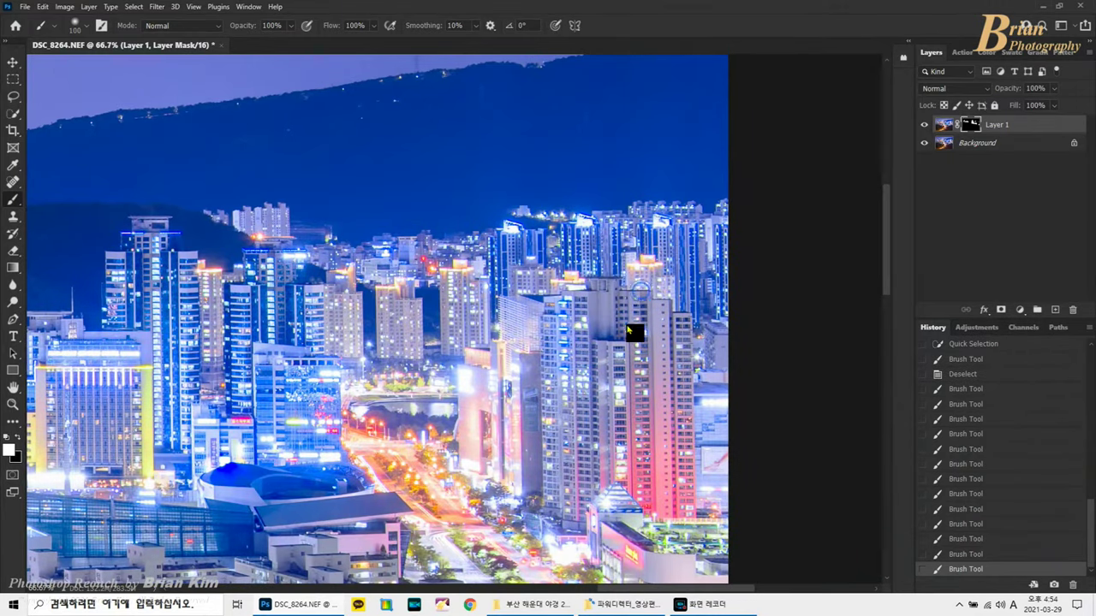
Paint white on the mask over the tall apartment towers near the photo's right edge.
{"action": "left_click", "coordinate": [627, 329]}
{"action": "left_click", "coordinate": [607, 332]}
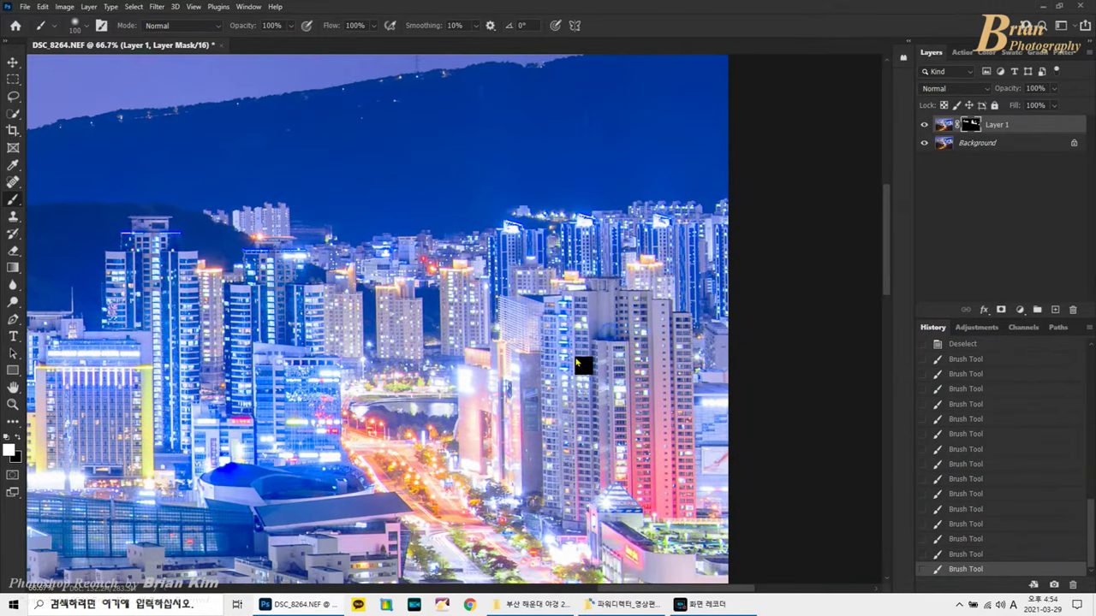
{"action": "scroll", "coordinate": [583, 368], "scroll_direction": "down", "scroll_amount": 3}
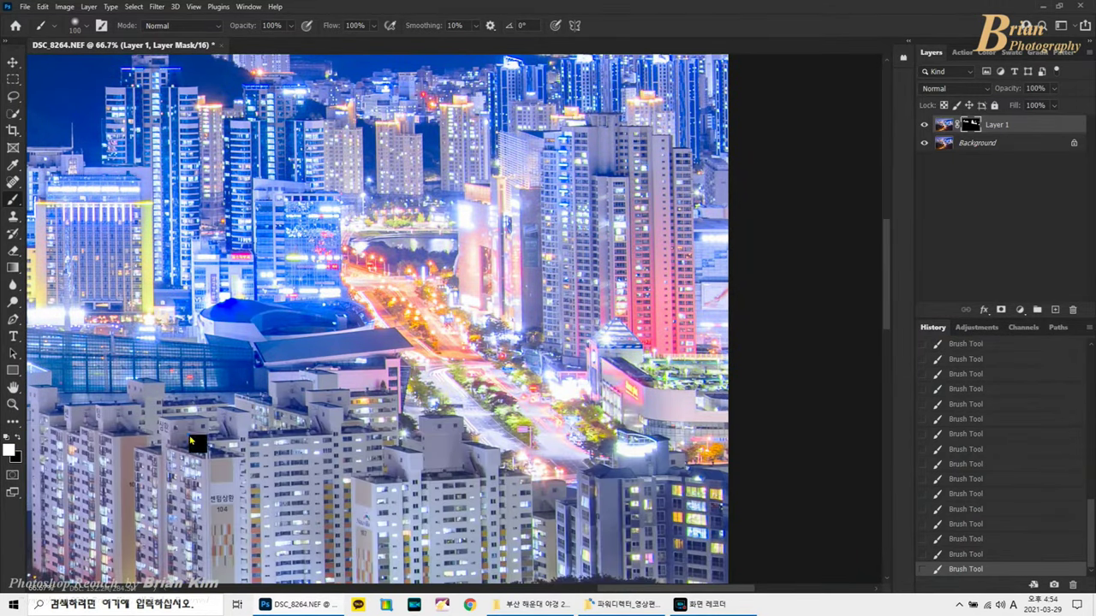
Merge the masked layer down into the Background and duplicate the merged result.
{"action": "key", "text": "ctrl+0"}
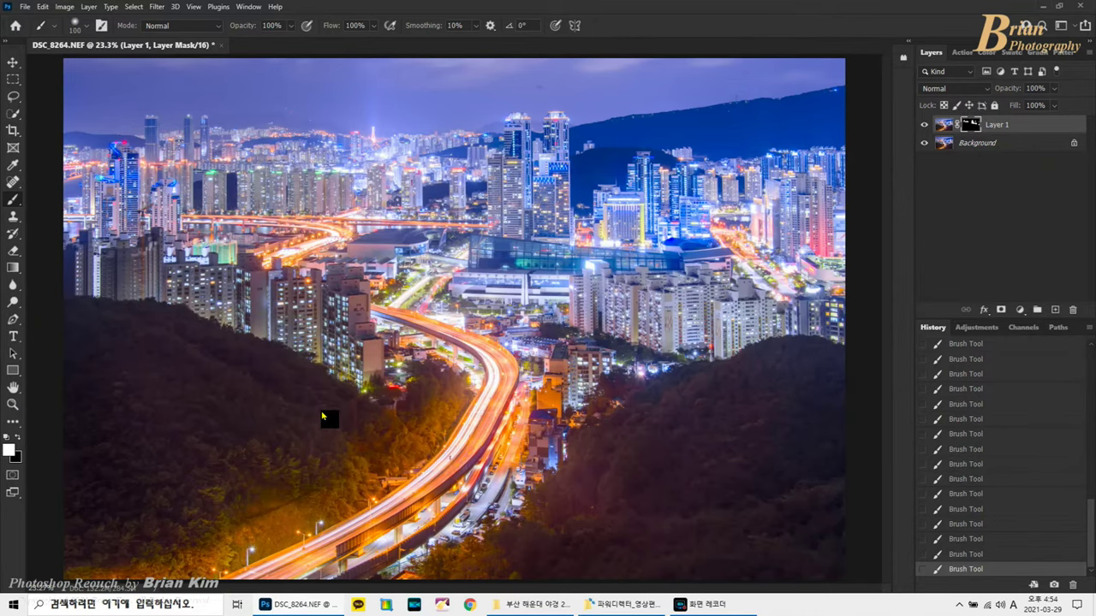
{"action": "key", "text": "ctrl+e"}
{"action": "key", "text": "ctrl+j"}
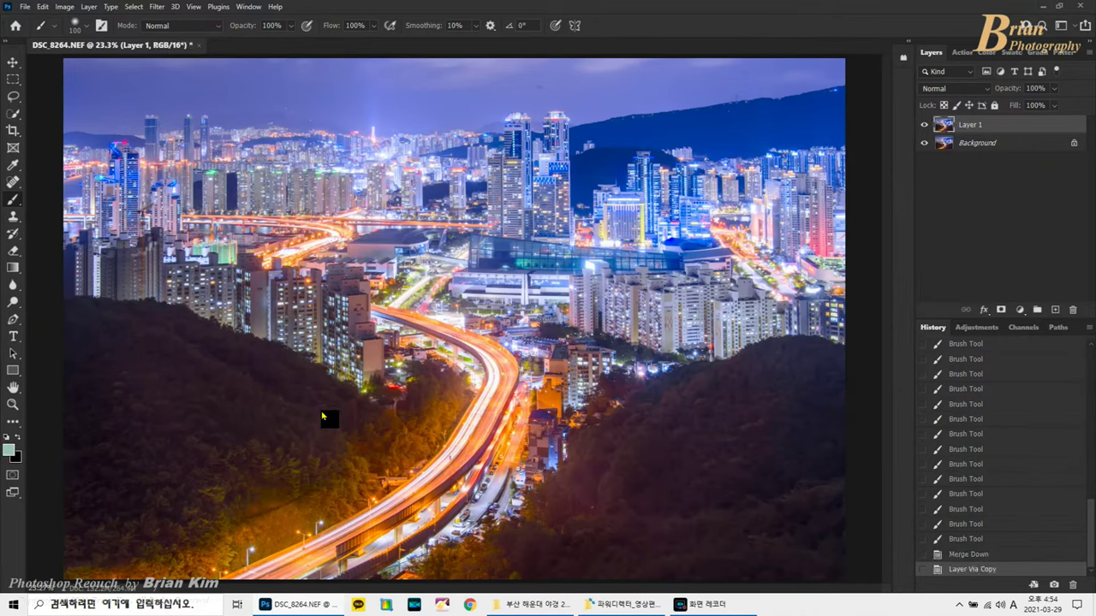
Apply the Camera Raw Filter to the duplicate with Contrast +17, Highlights -32 and Dehaze +33.
{"action": "left_click", "coordinate": [157, 7]}
{"action": "left_click", "coordinate": [208, 103]}
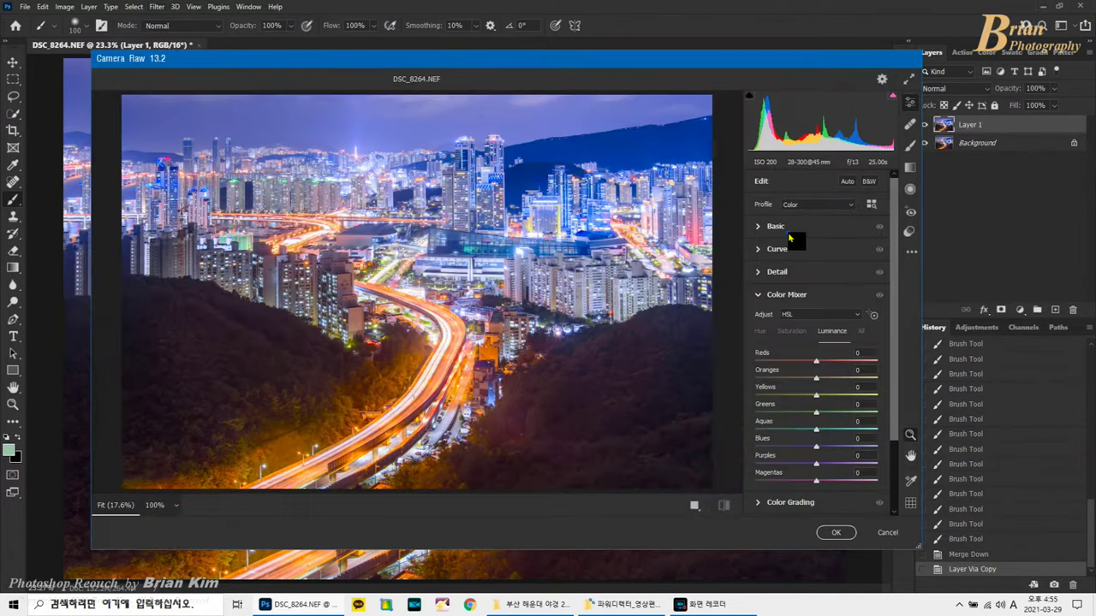
{"action": "left_click", "coordinate": [787, 231]}
{"action": "left_click_drag", "start_coordinate": [842, 446], "coordinate": [836, 444]}
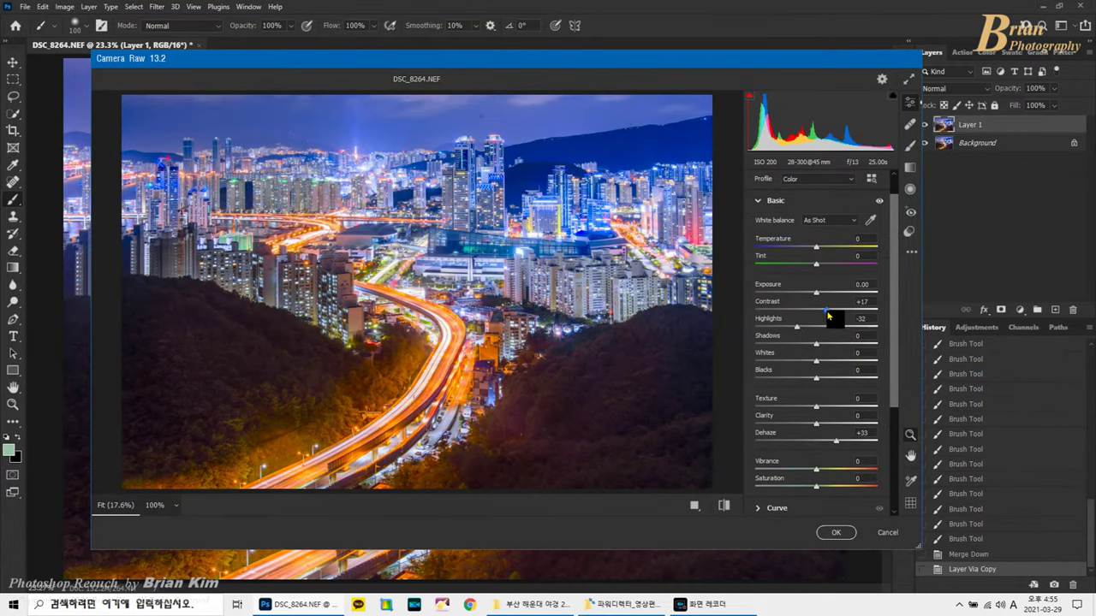
{"action": "left_click", "coordinate": [835, 533]}
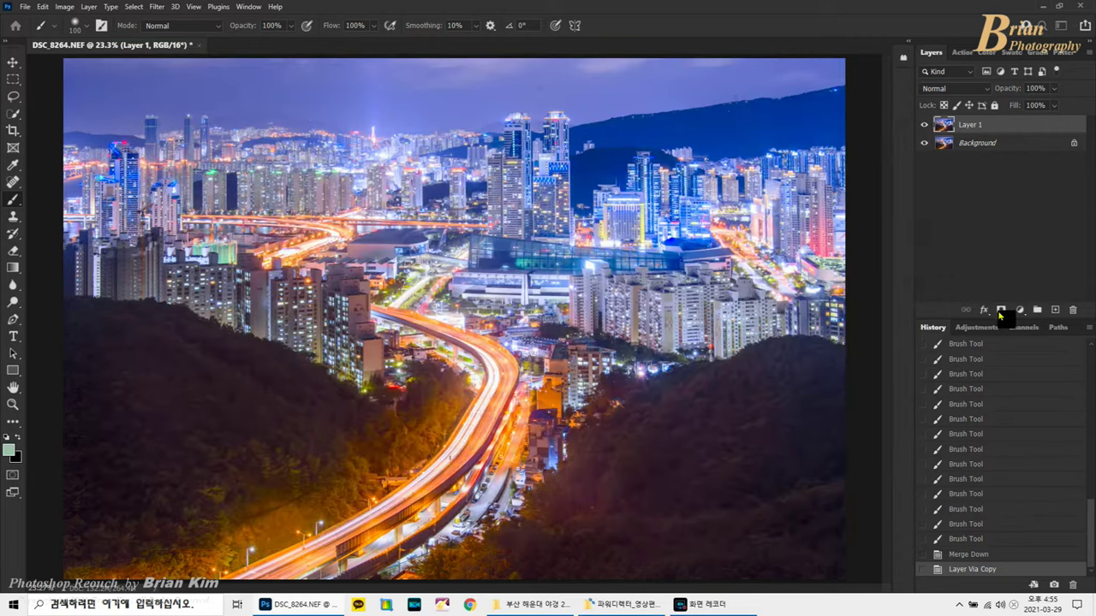
Add a layer mask to the filtered layer and invert it to black.
{"action": "left_click", "coordinate": [1001, 310]}
{"action": "key", "text": "ctrl+i"}
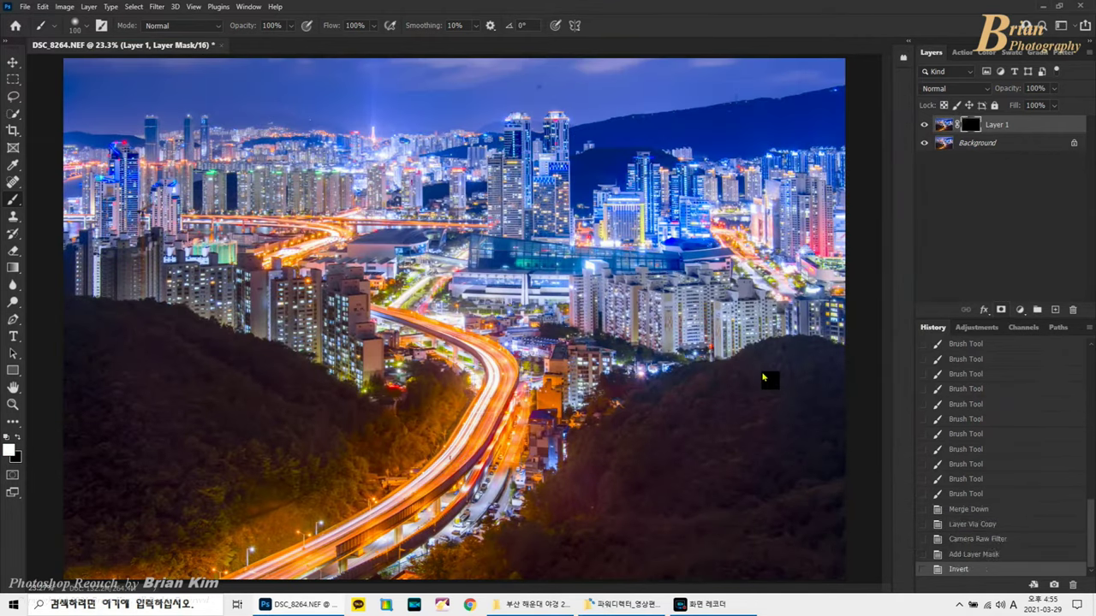
Paint white on the mask over the mid-city apartment towers and the distant buildings behind them with the 100 px brush.
{"action": "key", "text": "ctrl+1"}
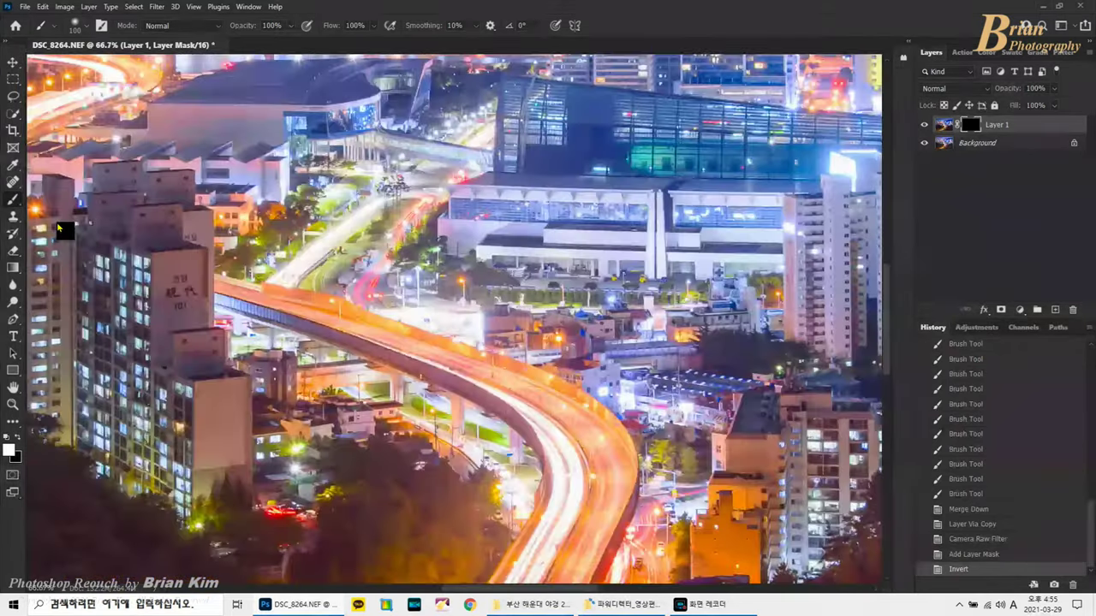
{"action": "left_click_drag", "start_coordinate": [885, 341], "coordinate": [885, 251]}
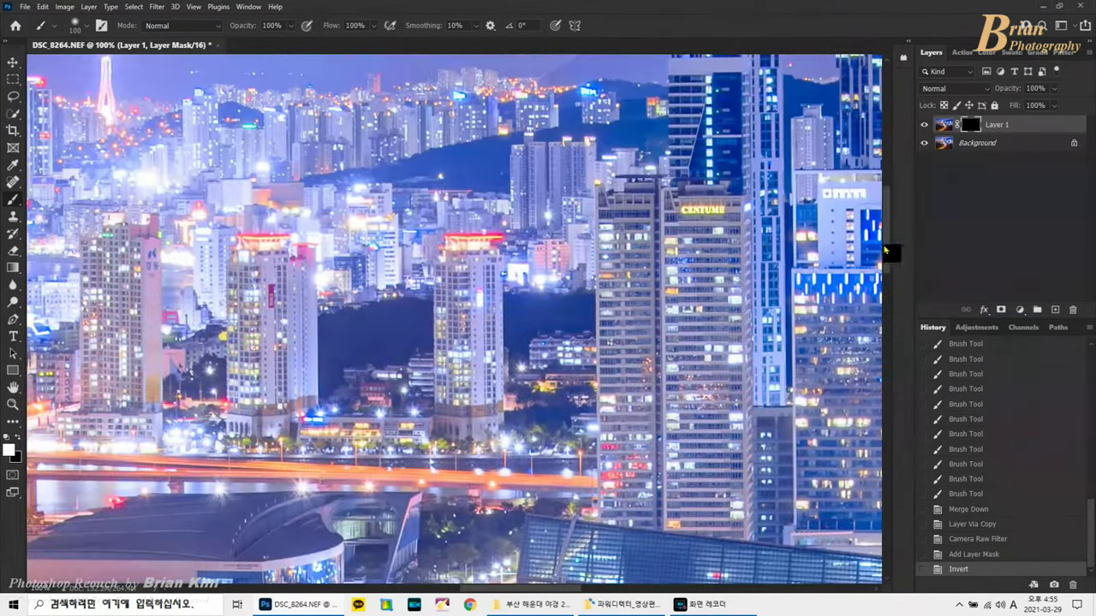
{"action": "left_click_drag", "start_coordinate": [571, 590], "coordinate": [541, 589]}
{"action": "mouse_move", "coordinate": [310, 179]}
{"action": "left_mouse_down"}
{"action": "mouse_move", "coordinate": [286, 190]}
{"action": "mouse_move", "coordinate": [498, 141]}
{"action": "mouse_move", "coordinate": [569, 212]}
{"action": "left_mouse_up"}
{"action": "left_click", "coordinate": [575, 276]}
{"action": "left_click", "coordinate": [402, 221]}
{"action": "left_click", "coordinate": [255, 276]}
{"action": "mouse_move", "coordinate": [262, 280]}
{"action": "left_mouse_down"}
{"action": "mouse_move", "coordinate": [99, 232]}
{"action": "mouse_move", "coordinate": [234, 123]}
{"action": "mouse_move", "coordinate": [325, 165]}
{"action": "mouse_move", "coordinate": [413, 154]}
{"action": "mouse_move", "coordinate": [409, 118]}
{"action": "mouse_move", "coordinate": [379, 182]}
{"action": "mouse_move", "coordinate": [452, 152]}
{"action": "mouse_move", "coordinate": [430, 159]}
{"action": "mouse_move", "coordinate": [467, 199]}
{"action": "mouse_move", "coordinate": [455, 189]}
{"action": "mouse_move", "coordinate": [415, 240]}
{"action": "mouse_move", "coordinate": [410, 314]}
{"action": "mouse_move", "coordinate": [513, 217]}
{"action": "mouse_move", "coordinate": [546, 291]}
{"action": "mouse_move", "coordinate": [583, 259]}
{"action": "mouse_move", "coordinate": [702, 246]}
{"action": "mouse_move", "coordinate": [767, 271]}
{"action": "mouse_move", "coordinate": [629, 531]}
{"action": "left_mouse_up"}
Extend the white mask painting to the hazy distant buildings further left, beyond the row of apartment blocks.
{"action": "left_click_drag", "start_coordinate": [544, 590], "coordinate": [514, 590]}
{"action": "mouse_move", "coordinate": [482, 336]}
{"action": "left_mouse_down"}
{"action": "mouse_move", "coordinate": [342, 238]}
{"action": "mouse_move", "coordinate": [501, 260]}
{"action": "mouse_move", "coordinate": [449, 329]}
{"action": "left_mouse_up"}
{"action": "left_click_drag", "start_coordinate": [340, 125], "coordinate": [373, 184]}
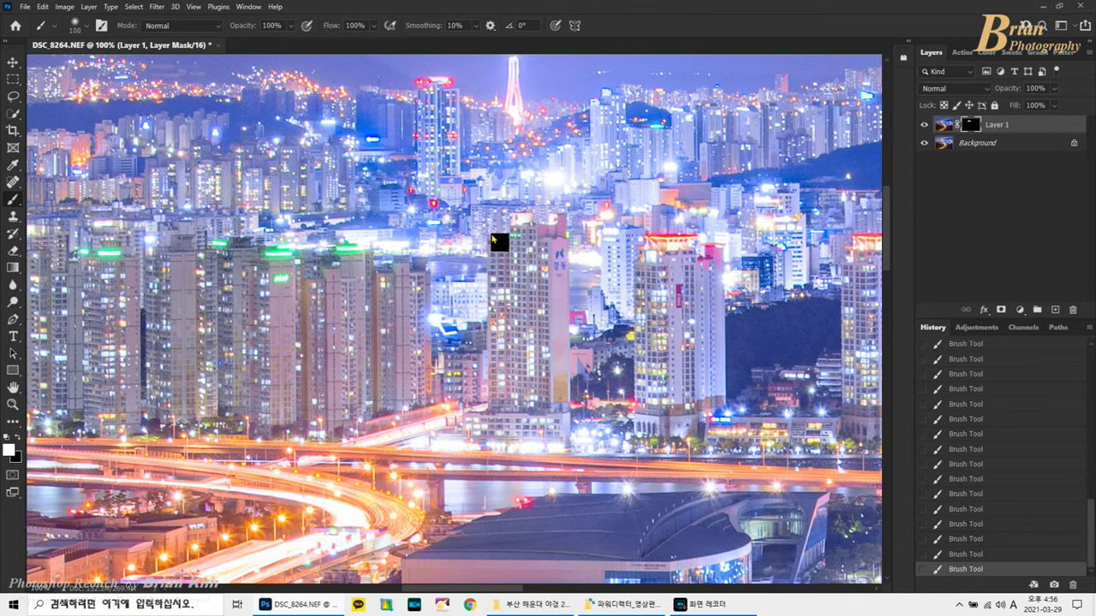
Paint white on the mask along the bright curving highway, enlarging the brush to 175 px.
{"action": "key", "text": "["}
{"action": "key", "text": "["}
{"action": "key", "text": "["}
{"action": "key", "text": "["}
{"action": "key", "text": "["}
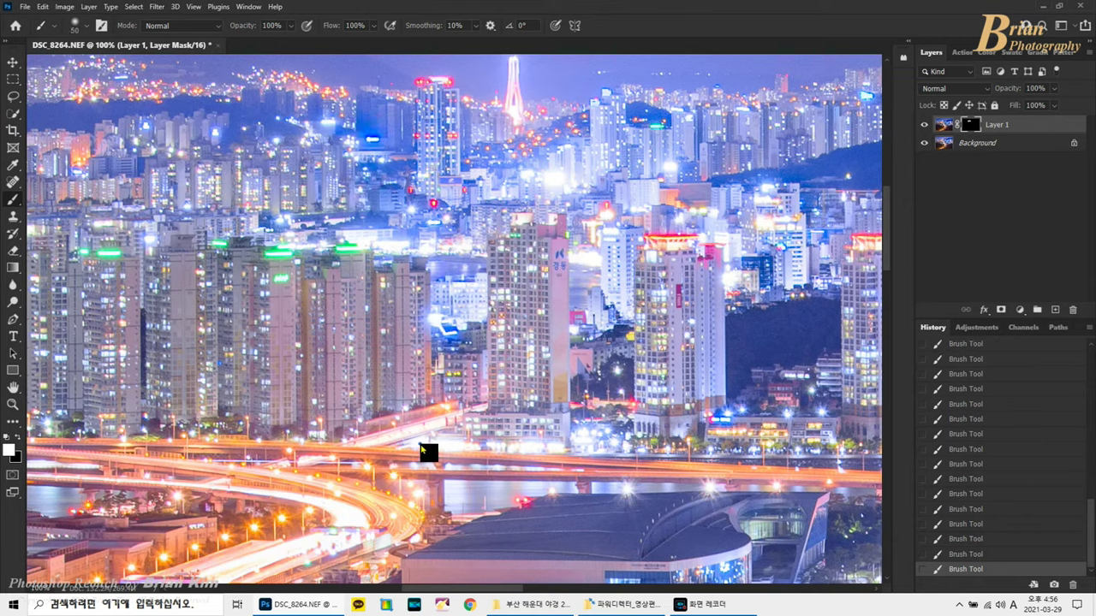
{"action": "scroll", "coordinate": [432, 443], "scroll_direction": "down", "scroll_amount": 10}
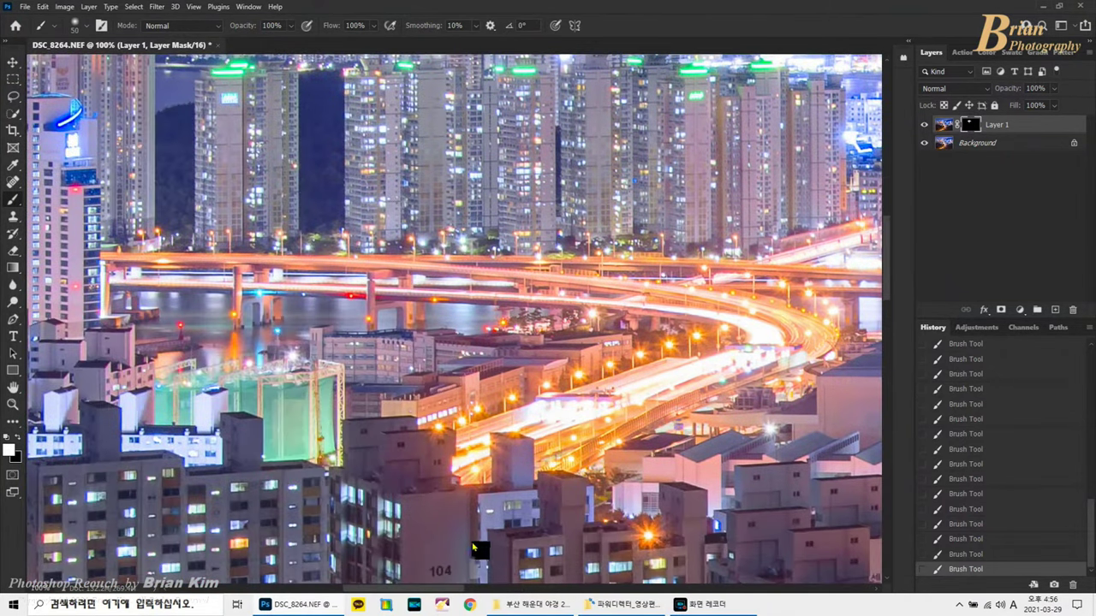
{"action": "key", "text": "bracketright"}
{"action": "key", "text": "bracketright"}
{"action": "key", "text": "bracketright"}
{"action": "key", "text": "bracketright"}
{"action": "key", "text": "bracketright"}
{"action": "key", "text": "bracketright"}
{"action": "key", "text": "bracketright"}
{"action": "key", "text": "bracketright"}
{"action": "left_click_drag", "start_coordinate": [733, 341], "coordinate": [465, 456]}
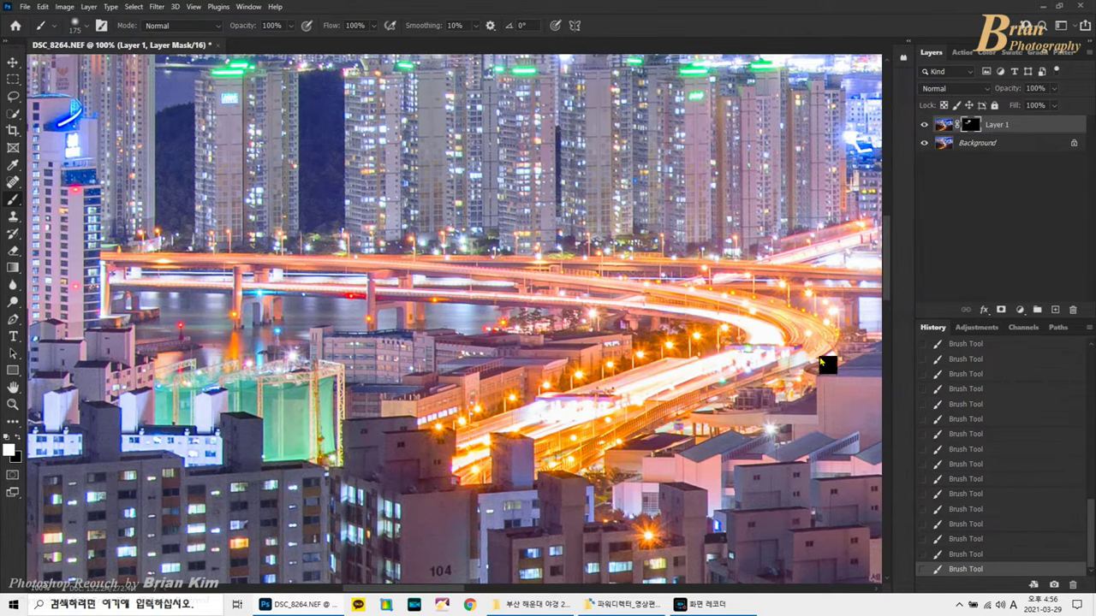
Paint white on the mask over the exhibition halls, the road between them and the orange overpass below.
{"action": "left_click_drag", "start_coordinate": [459, 590], "coordinate": [548, 590]}
{"action": "scroll", "coordinate": [541, 560], "scroll_direction": "down", "scroll_amount": 2}
{"action": "scroll", "coordinate": [541, 561], "scroll_direction": "down", "scroll_amount": 3}
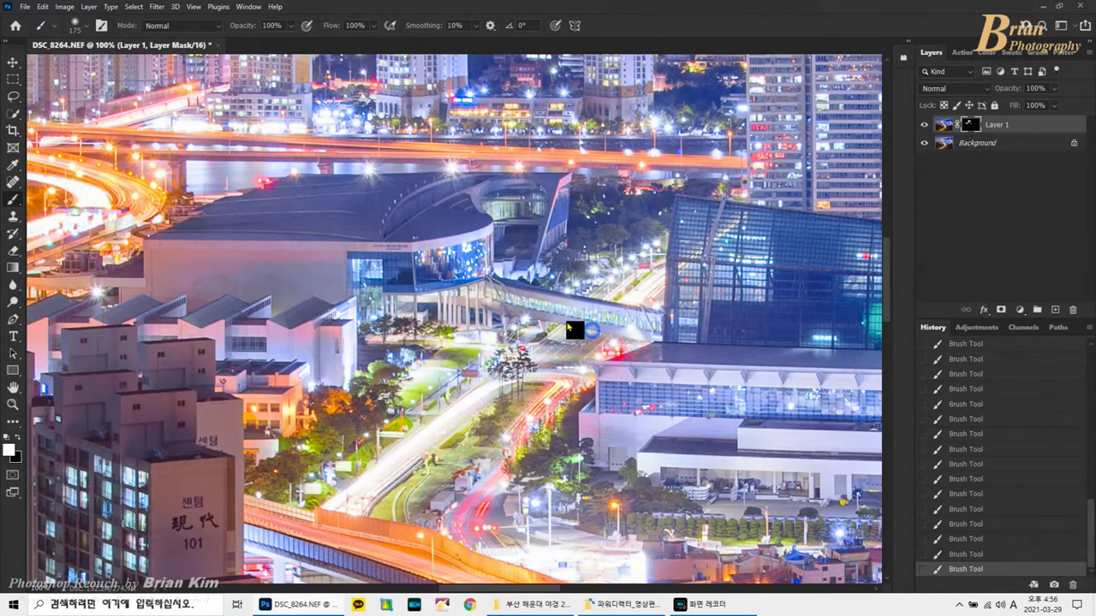
{"action": "scroll", "coordinate": [505, 501], "scroll_direction": "down", "scroll_amount": 3}
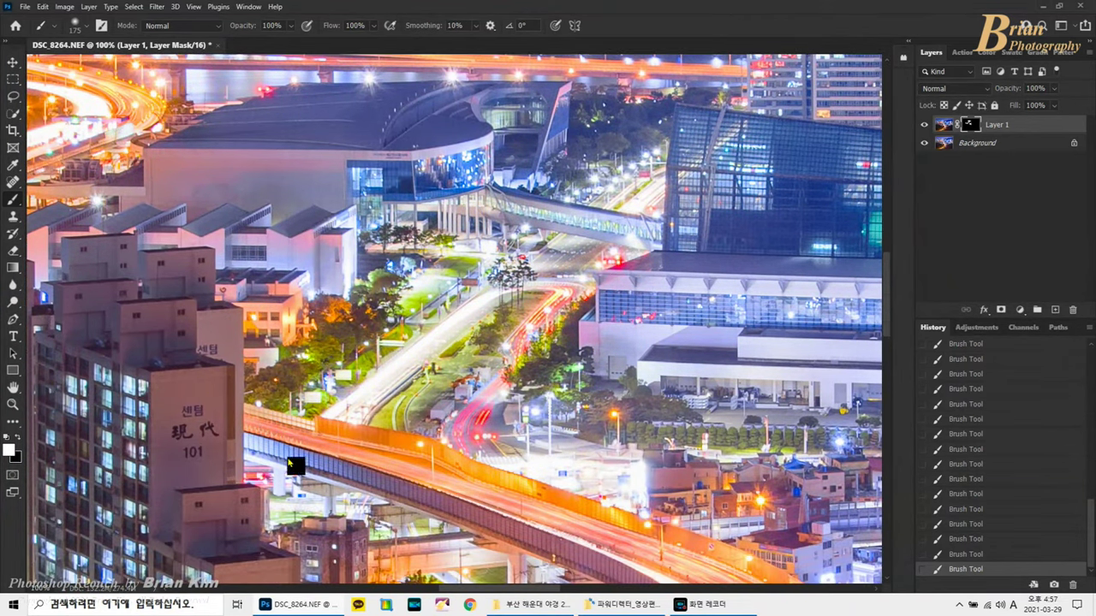
{"action": "scroll", "coordinate": [676, 536], "scroll_direction": "down", "scroll_amount": 4}
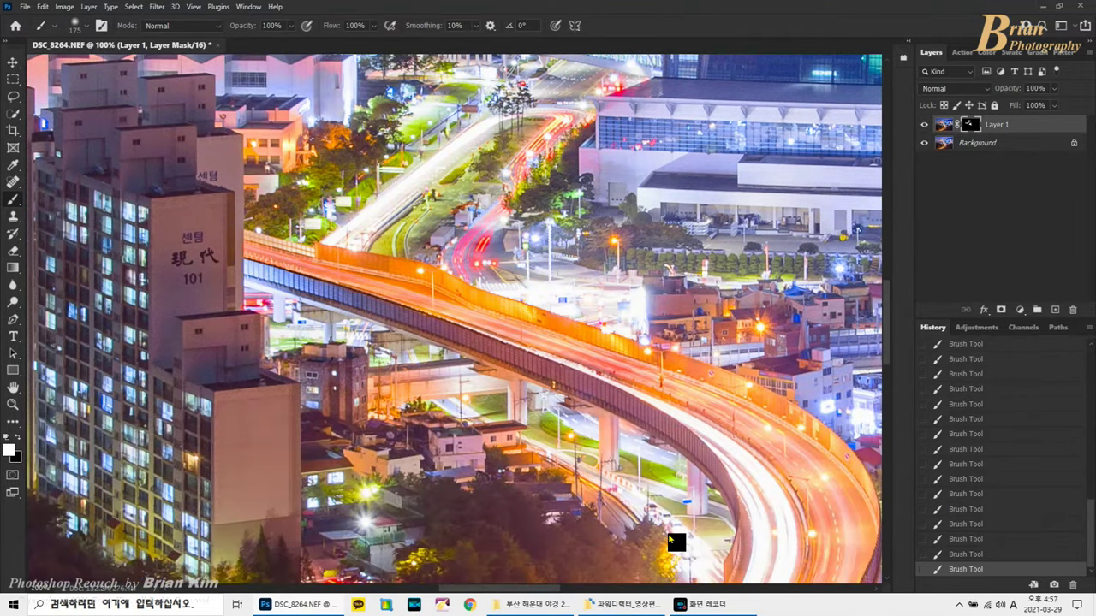
Paint white on the mask over the white apartment blocks above the right-hand hill with a 300 px brush.
{"action": "key", "text": "ctrl+0"}
{"action": "key", "text": "bracketright"}
{"action": "key", "text": "bracketright"}
{"action": "key", "text": "bracketright"}
{"action": "key", "text": "bracketright"}
{"action": "key", "text": "bracketright"}
{"action": "key", "text": "bracketright"}
{"action": "key", "text": "bracketright"}
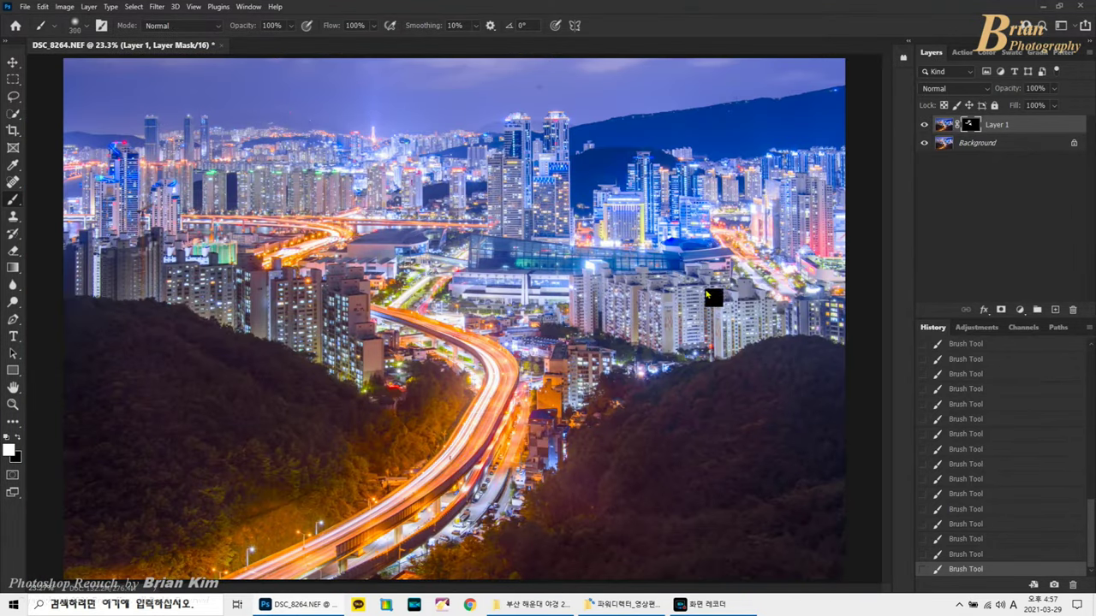
{"action": "left_click", "coordinate": [786, 294]}
Paint white on the mask over the dark apartment blocks above the left-hand hill, resizing the brush between 175 and 300 px.
{"action": "key", "text": "bracketleft"}
{"action": "key", "text": "bracketleft"}
{"action": "key", "text": "bracketleft"}
{"action": "key", "text": "bracketleft"}
{"action": "key", "text": "bracketleft"}
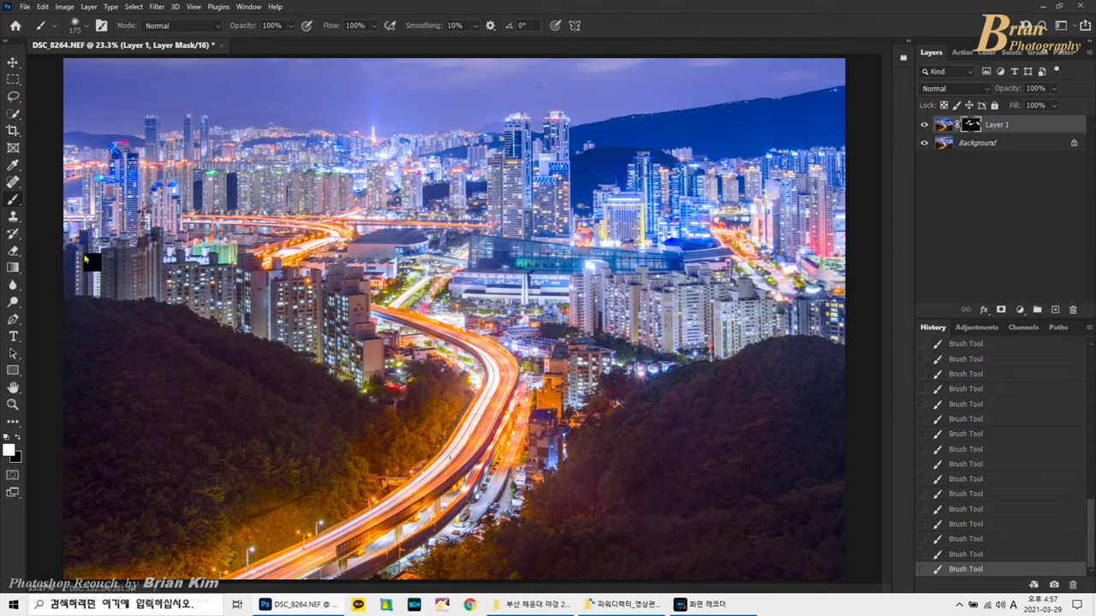
{"action": "key", "text": "bracketright"}
{"action": "key", "text": "bracketright"}
{"action": "key", "text": "bracketright"}
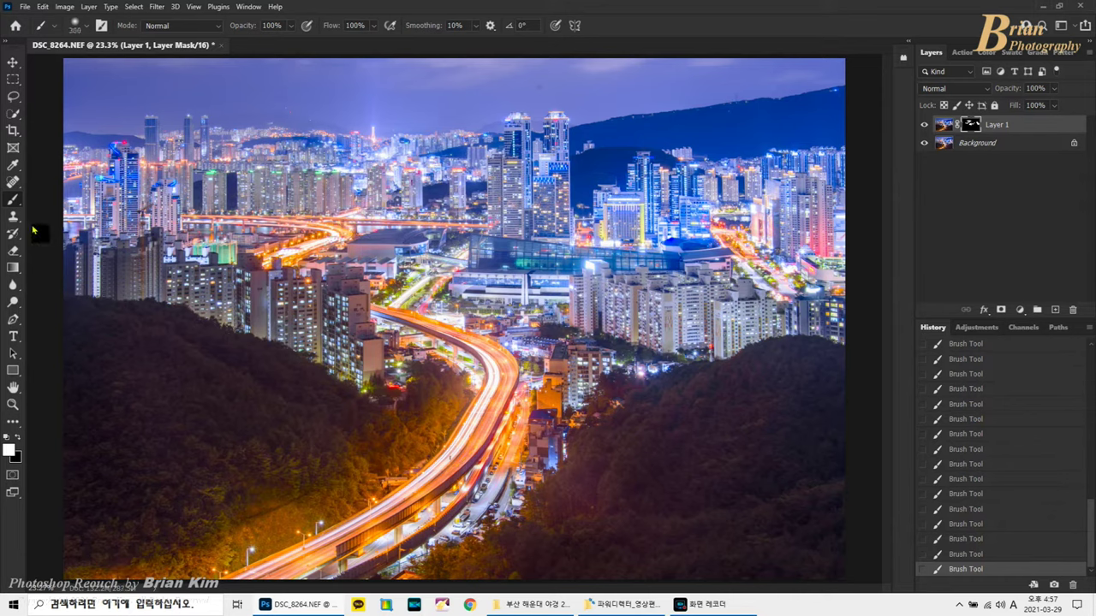
Erase the mask painting over the distant apartment blocks left of centre with a 150 px eraser.
{"action": "key", "text": "e"}
{"action": "mouse_move", "coordinate": [297, 205]}
{"action": "left_mouse_down"}
{"action": "mouse_move", "coordinate": [310, 180]}
{"action": "mouse_move", "coordinate": [342, 208]}
{"action": "left_mouse_up"}
{"action": "left_click", "coordinate": [310, 179]}
{"action": "left_click", "coordinate": [379, 177]}
{"action": "left_click", "coordinate": [276, 174]}
{"action": "left_click", "coordinate": [380, 216]}
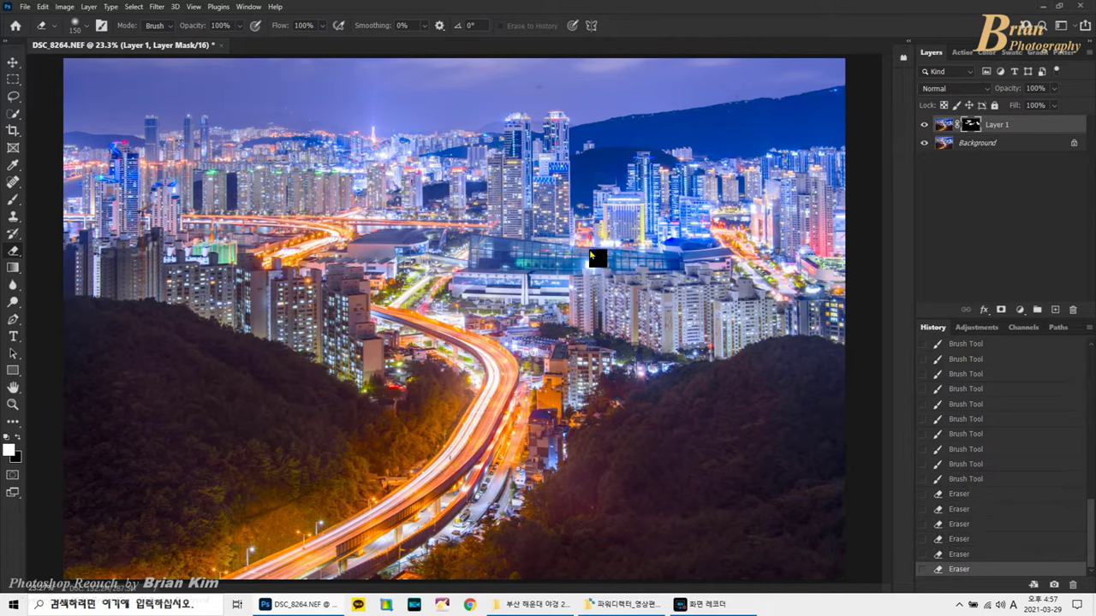
Merge the masked contrast layer into the Background and duplicate the result as a new layer.
{"action": "key", "text": "ctrl+e"}
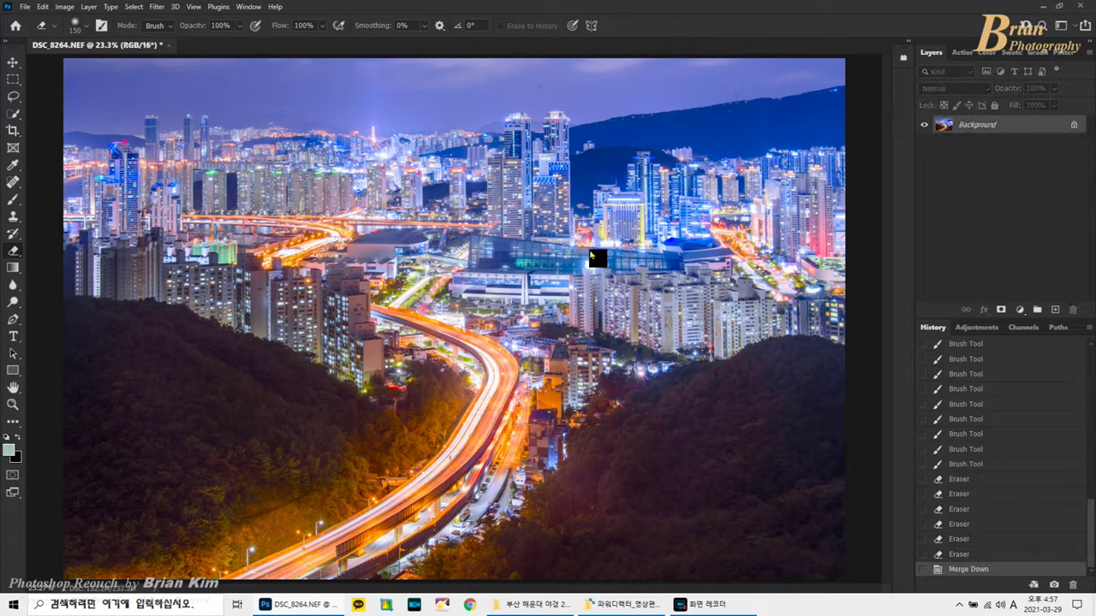
{"action": "key", "text": "ctrl+j"}
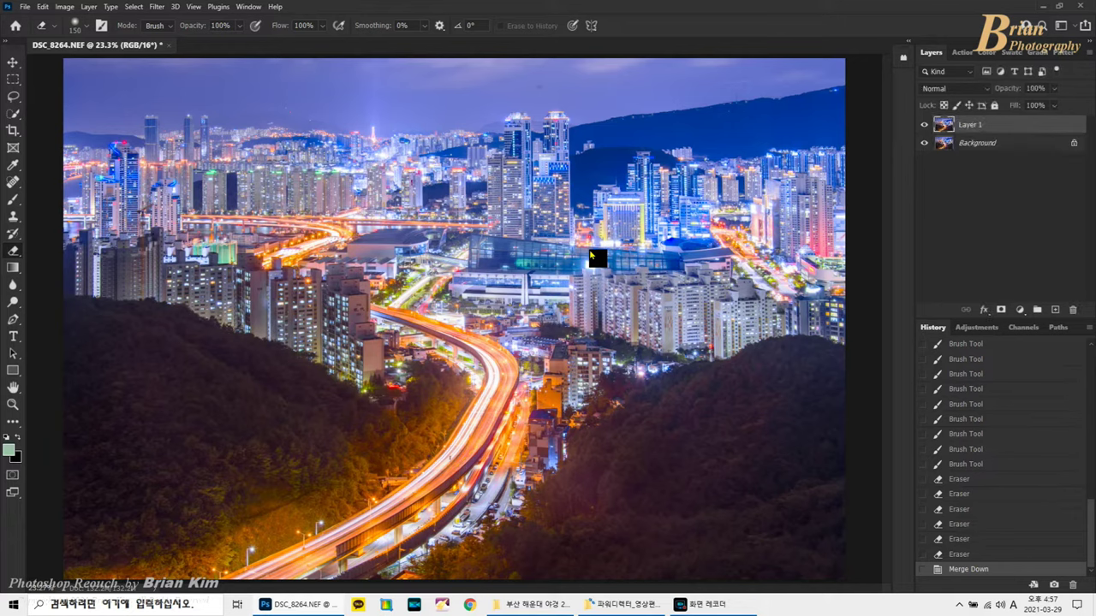
{"action": "left_click", "coordinate": [156, 7]}
{"action": "key", "text": "Escape"}
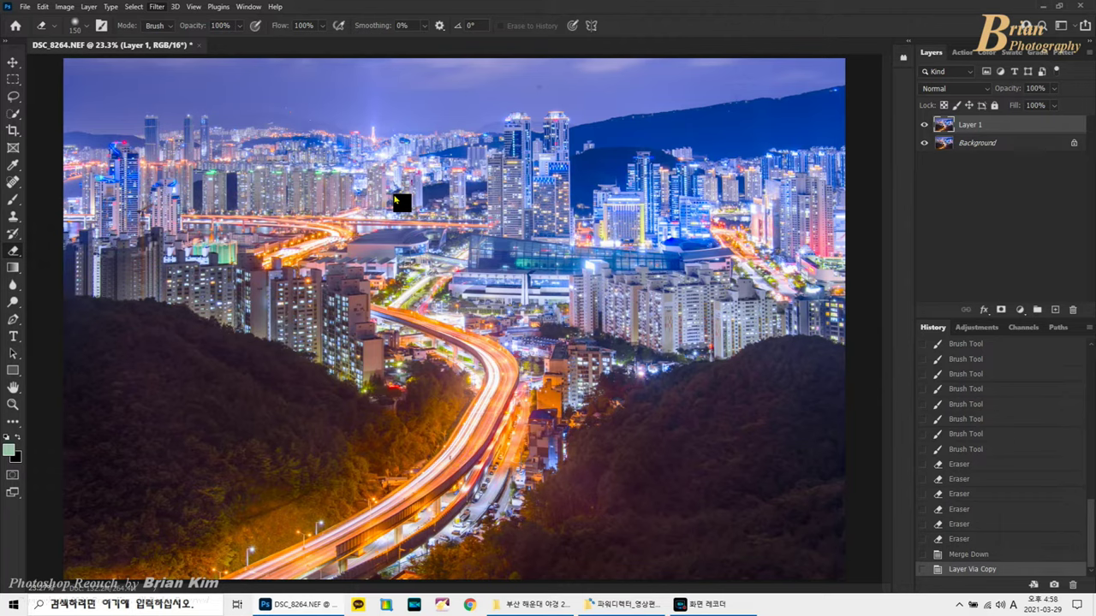
Open the Camera Raw Filter's Radial Filter on the new layer and reset its selective edits to 0.
{"action": "key", "text": "ctrl+shift+a"}
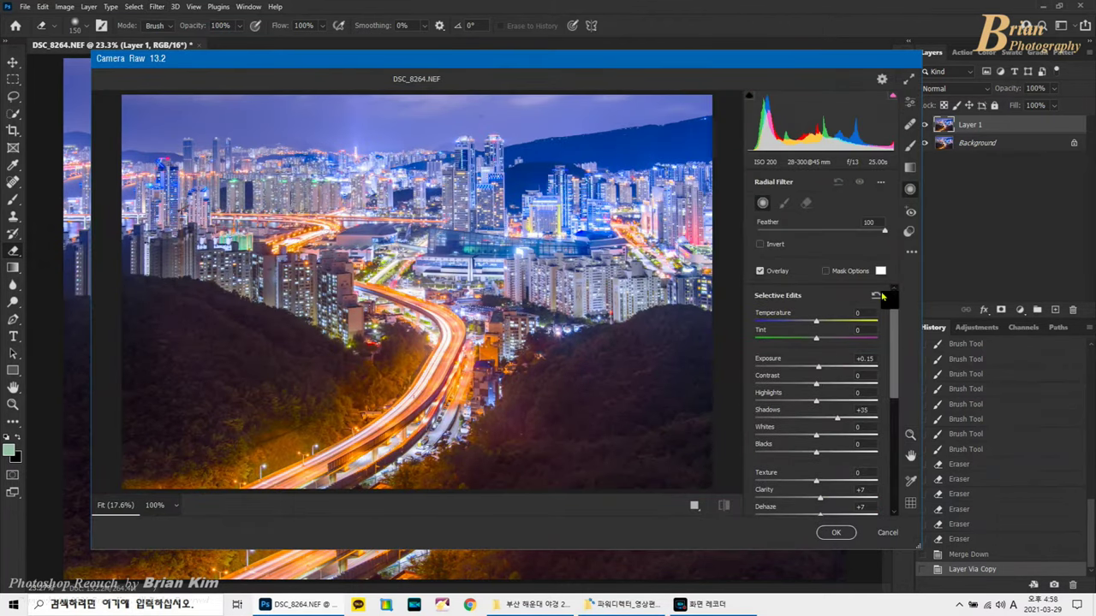
{"action": "scroll", "coordinate": [868, 300], "scroll_direction": "down", "scroll_amount": 5}
{"action": "scroll", "coordinate": [856, 320], "scroll_direction": "up", "scroll_amount": 5}
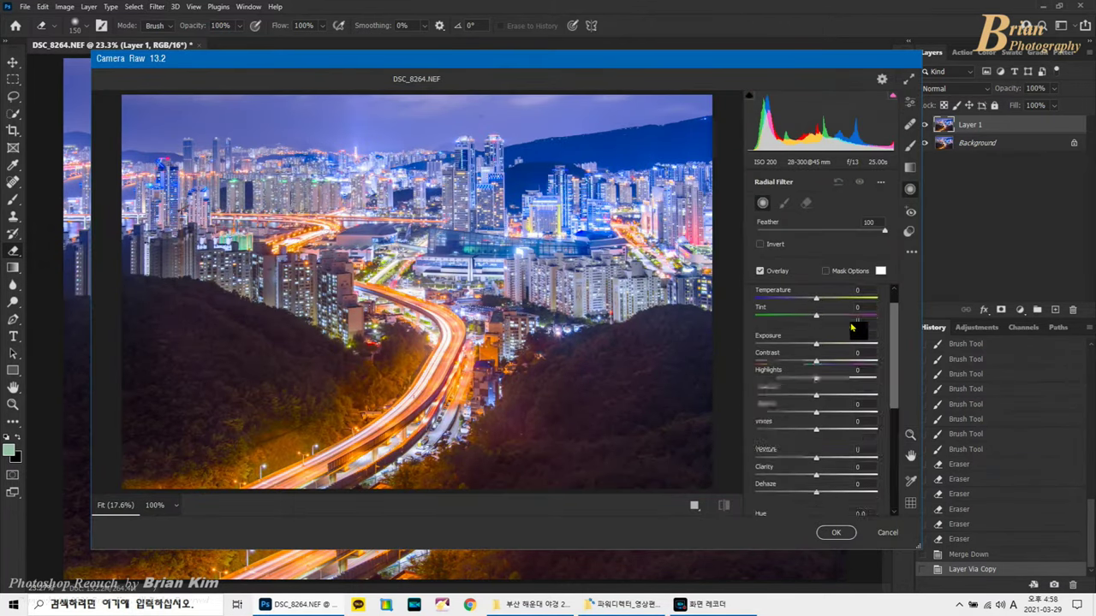
Draw a wide elliptical radial filter over the distant left part of the city with Exposure +0.45 and Dehaze +31.
{"action": "mouse_move", "coordinate": [184, 168]}
{"action": "left_mouse_down"}
{"action": "mouse_move", "coordinate": [300, 201]}
{"action": "mouse_move", "coordinate": [217, 180]}
{"action": "mouse_move", "coordinate": [240, 188]}
{"action": "left_mouse_up"}
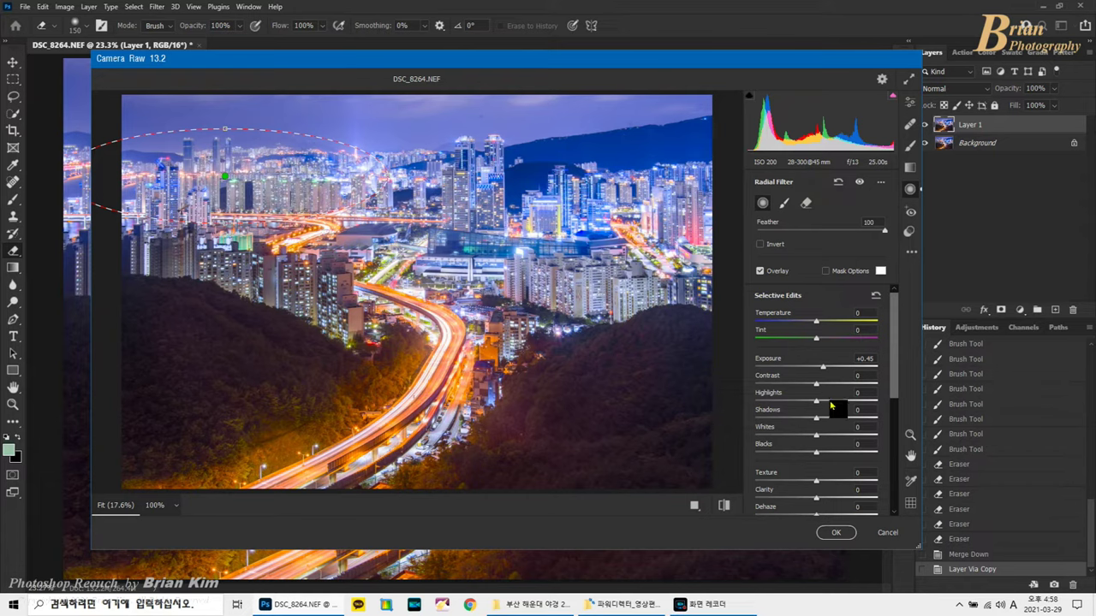
{"action": "scroll", "coordinate": [830, 377], "scroll_direction": "down", "scroll_amount": 3}
{"action": "scroll", "coordinate": [838, 377], "scroll_direction": "up", "scroll_amount": 2}
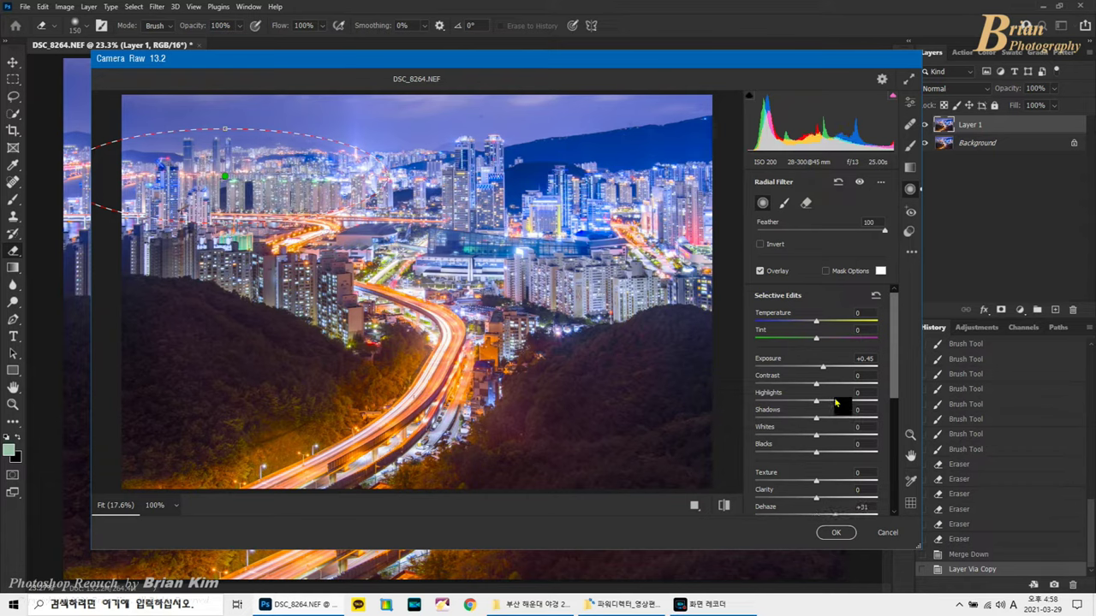
Set the radial filter's Saturation to +15 and Contrast to +16.
{"action": "scroll", "coordinate": [834, 428], "scroll_direction": "down", "scroll_amount": 5}
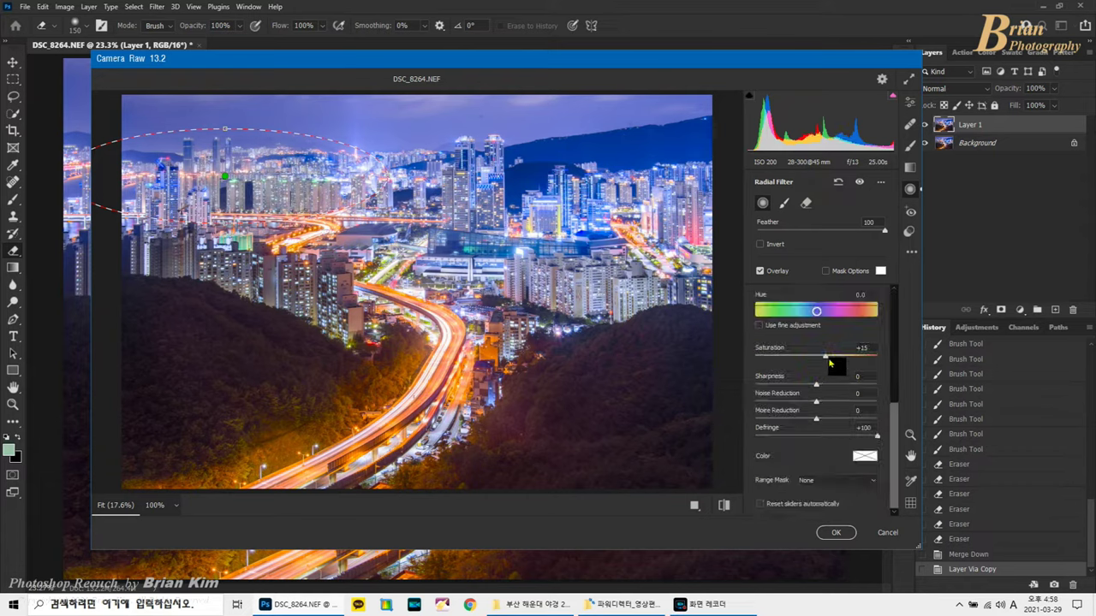
{"action": "scroll", "coordinate": [828, 366], "scroll_direction": "up", "scroll_amount": 6}
{"action": "left_click_drag", "start_coordinate": [824, 389], "coordinate": [821, 388]}
{"action": "scroll", "coordinate": [826, 391], "scroll_direction": "down", "scroll_amount": 3}
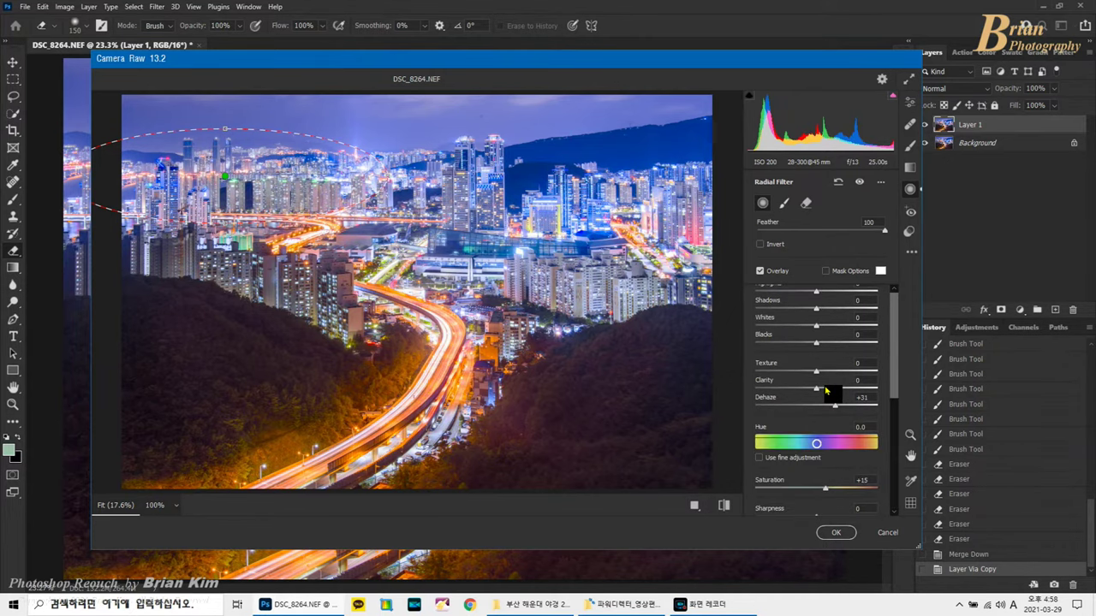
{"action": "scroll", "coordinate": [826, 391], "scroll_direction": "up", "scroll_amount": 3}
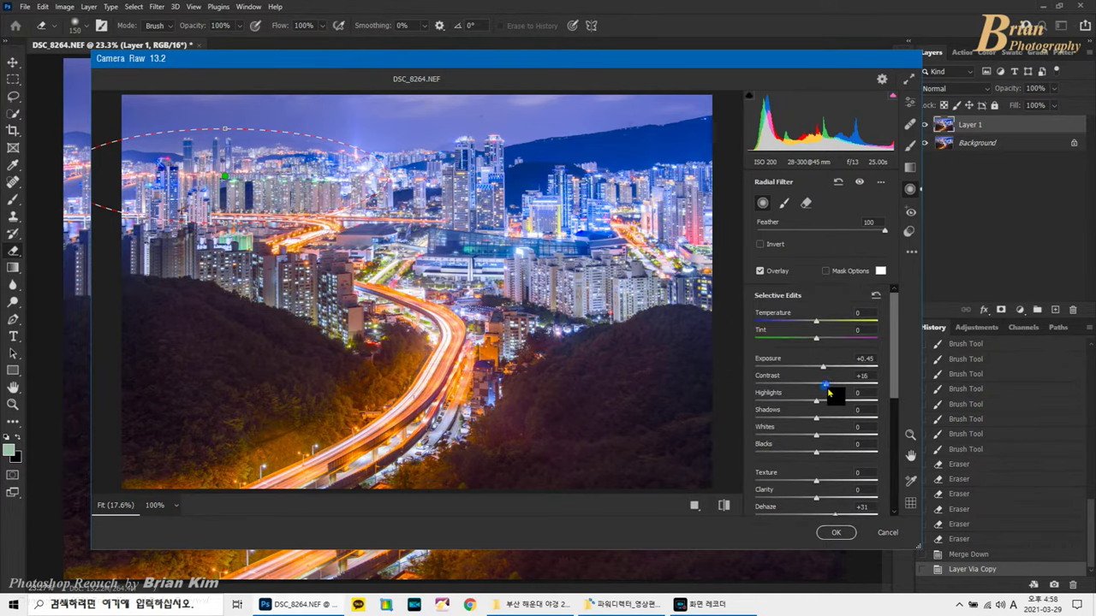
Apply the Camera Raw edits to Layer 1 and compare the photo with the layer hidden and shown.
{"action": "left_click", "coordinate": [835, 532]}
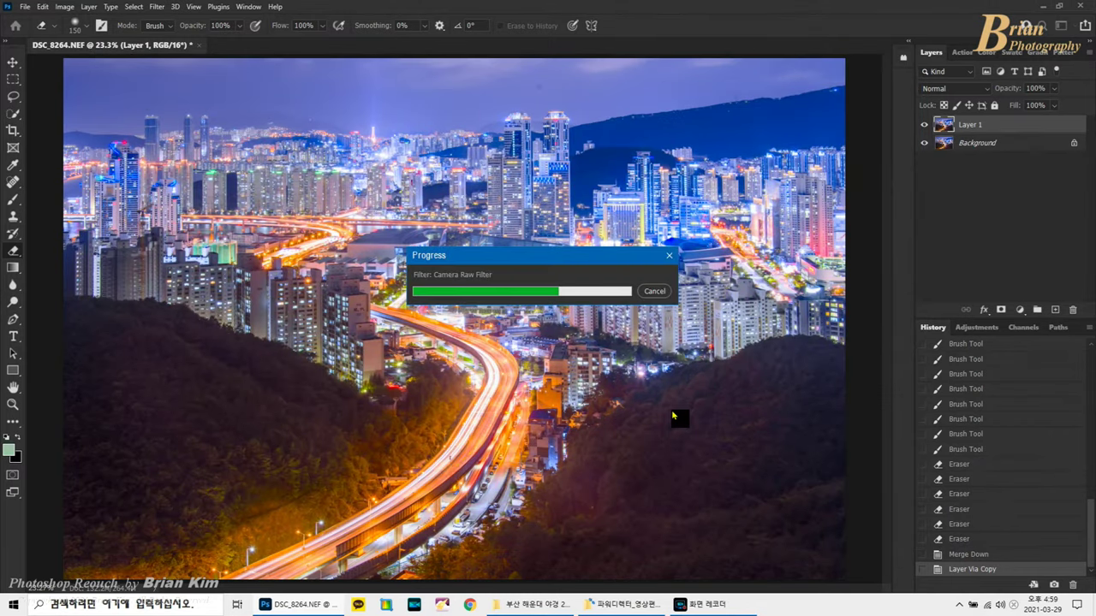
{"action": "left_click", "coordinate": [923, 125]}
{"action": "left_click", "coordinate": [924, 125]}
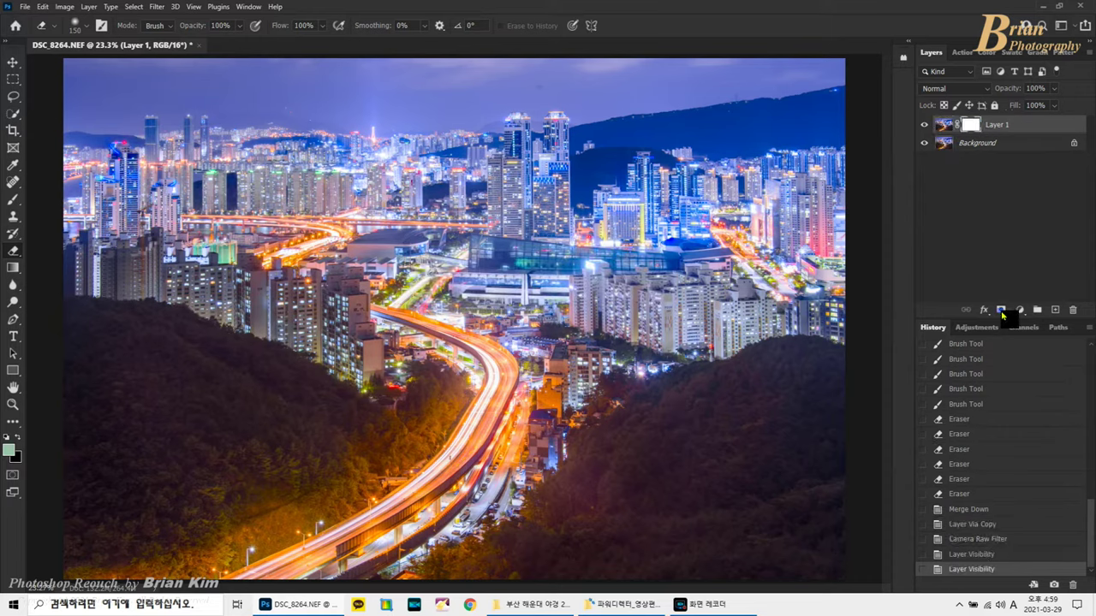
Add an inverted black mask to Layer 1 and reveal the distant left part of the city with a large, soft white brush.
{"action": "left_click", "coordinate": [1001, 313]}
{"action": "key", "text": "ctrl+i"}
{"action": "key", "text": "b"}
{"action": "key", "text": "bracketright"}
{"action": "key", "text": "bracketright"}
{"action": "key", "text": "bracketright"}
{"action": "key", "text": "bracketright"}
{"action": "key", "text": "bracketright"}
{"action": "left_click", "coordinate": [188, 158]}
{"action": "mouse_move", "coordinate": [255, 193]}
{"action": "left_mouse_down"}
{"action": "mouse_move", "coordinate": [161, 165]}
{"action": "mouse_move", "coordinate": [248, 167]}
{"action": "mouse_move", "coordinate": [293, 184]}
{"action": "mouse_move", "coordinate": [42, 198]}
{"action": "mouse_move", "coordinate": [197, 178]}
{"action": "mouse_move", "coordinate": [359, 188]}
{"action": "mouse_move", "coordinate": [166, 211]}
{"action": "mouse_move", "coordinate": [176, 223]}
{"action": "left_mouse_up"}
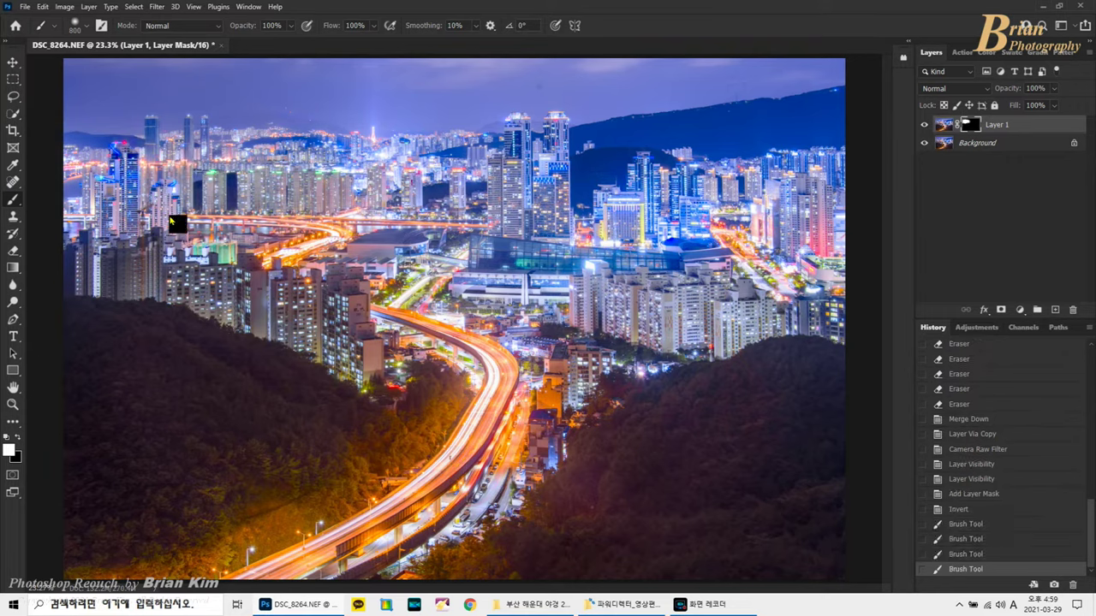
Merge the masked layer into the Background, duplicate the result, and open Camera Raw's Radial Filter on the new layer.
{"action": "key", "text": "ctrl+e"}
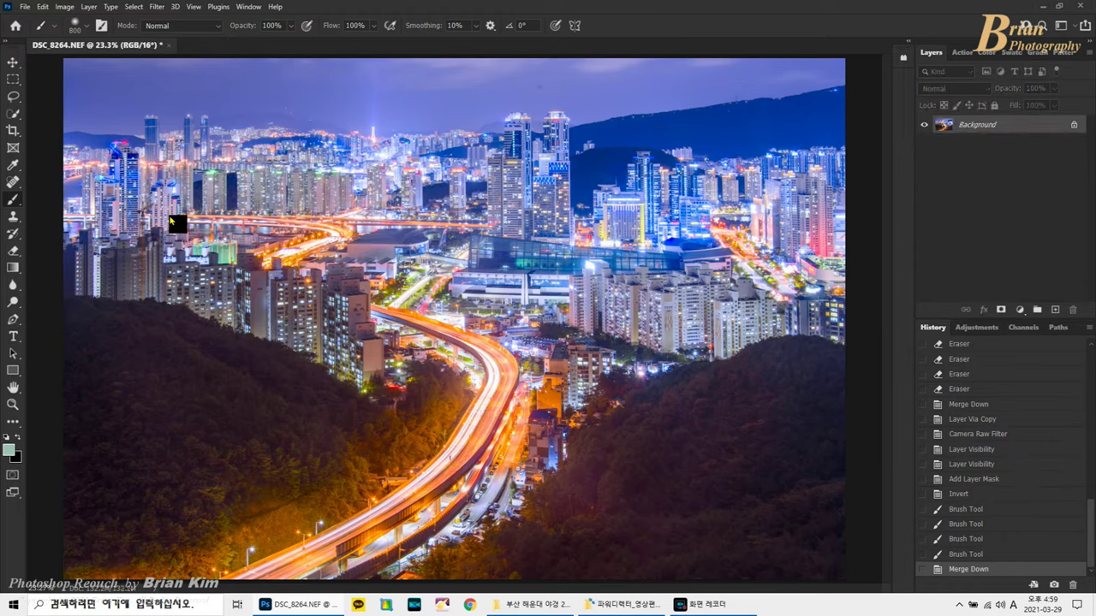
{"action": "key", "text": "ctrl+j"}
{"action": "left_click", "coordinate": [168, 7]}
{"action": "left_click", "coordinate": [197, 99]}
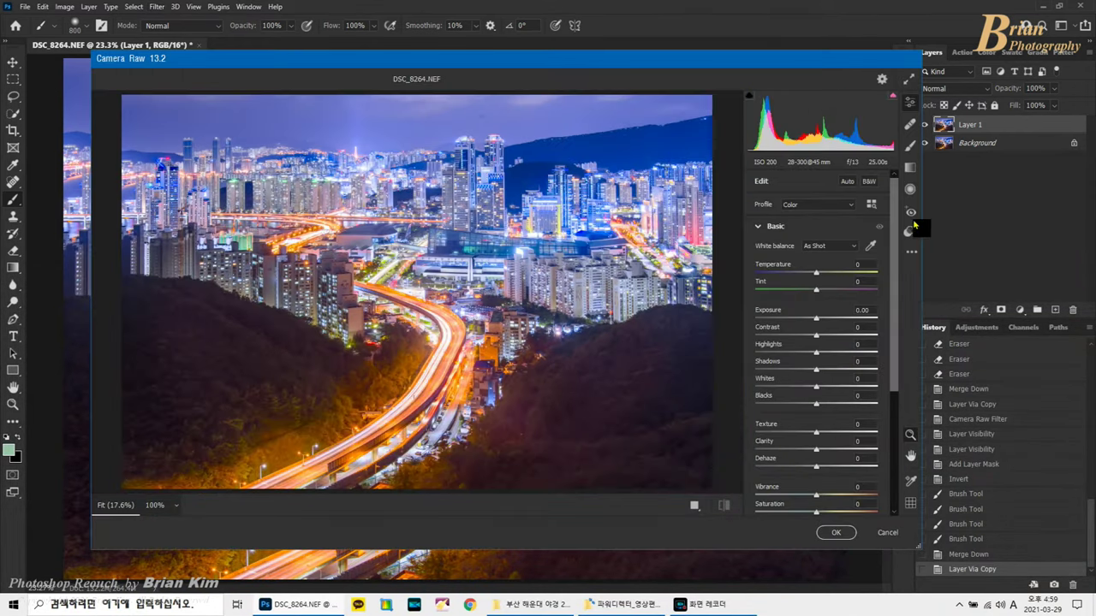
{"action": "scroll", "coordinate": [877, 266], "scroll_direction": "down", "scroll_amount": 5}
{"action": "left_click", "coordinate": [910, 188]}
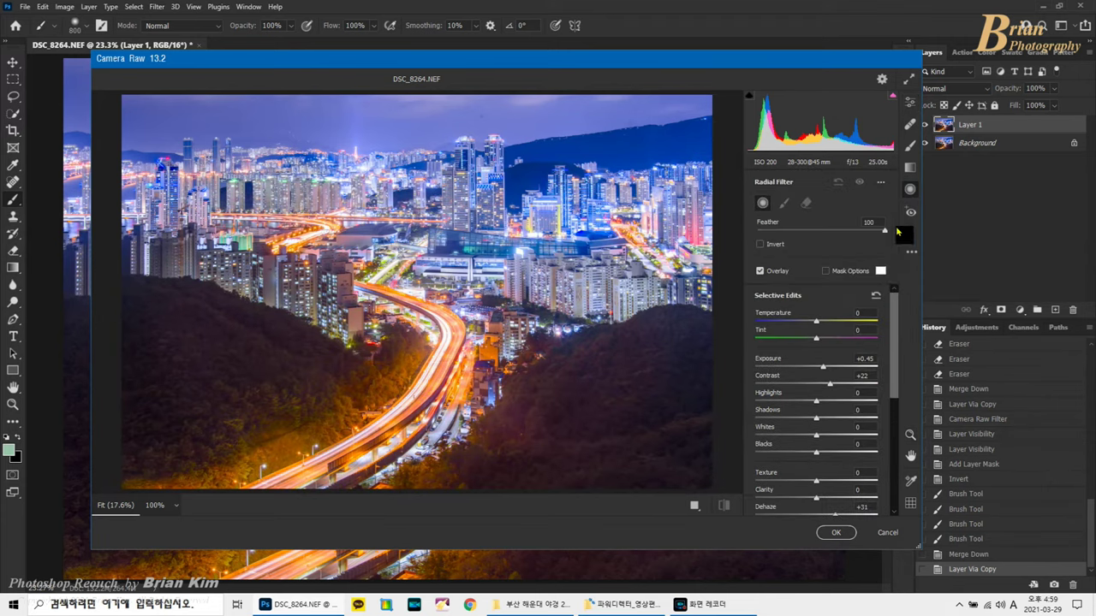
Draw an elliptical radial filter over the tall twin towers, set its Exposure to +0.65, and apply the Camera Raw edits.
{"action": "left_click_drag", "start_coordinate": [451, 155], "coordinate": [489, 214]}
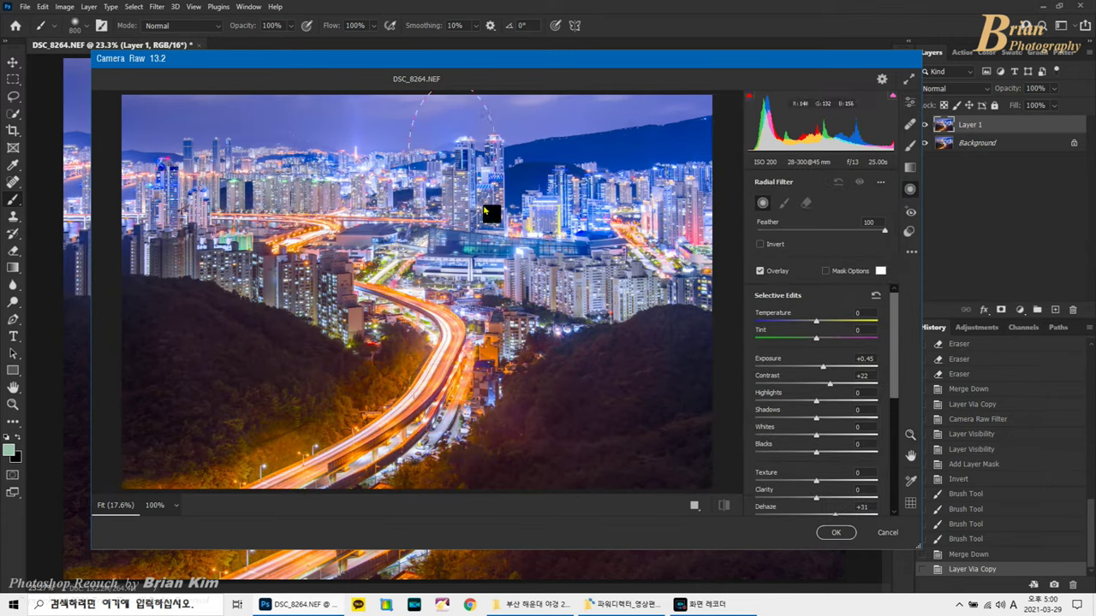
{"action": "left_click_drag", "start_coordinate": [456, 172], "coordinate": [480, 192]}
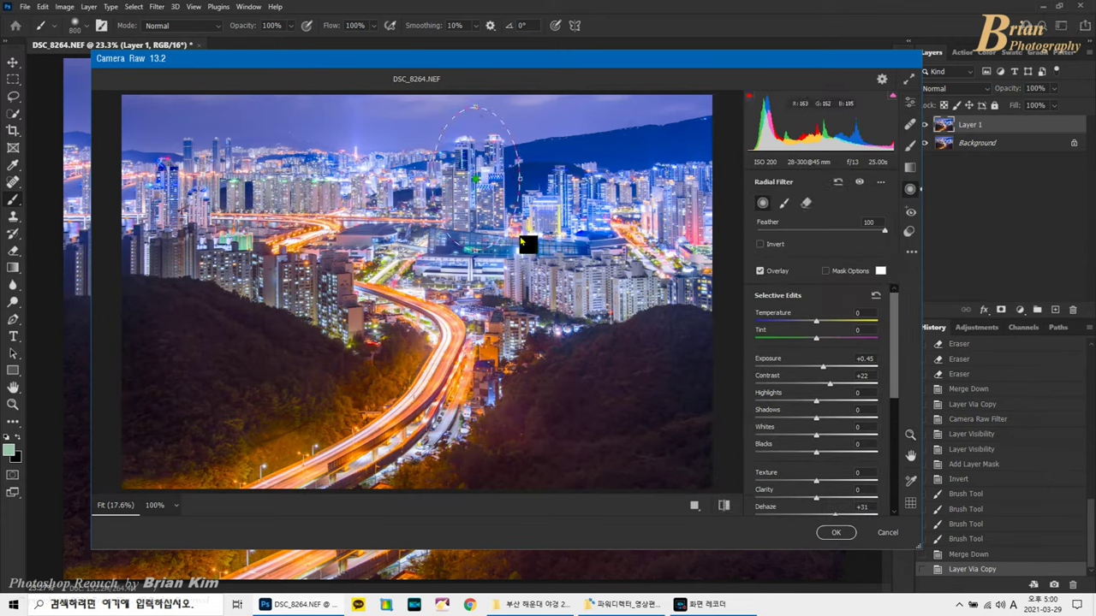
{"action": "left_click_drag", "start_coordinate": [822, 367], "coordinate": [828, 372]}
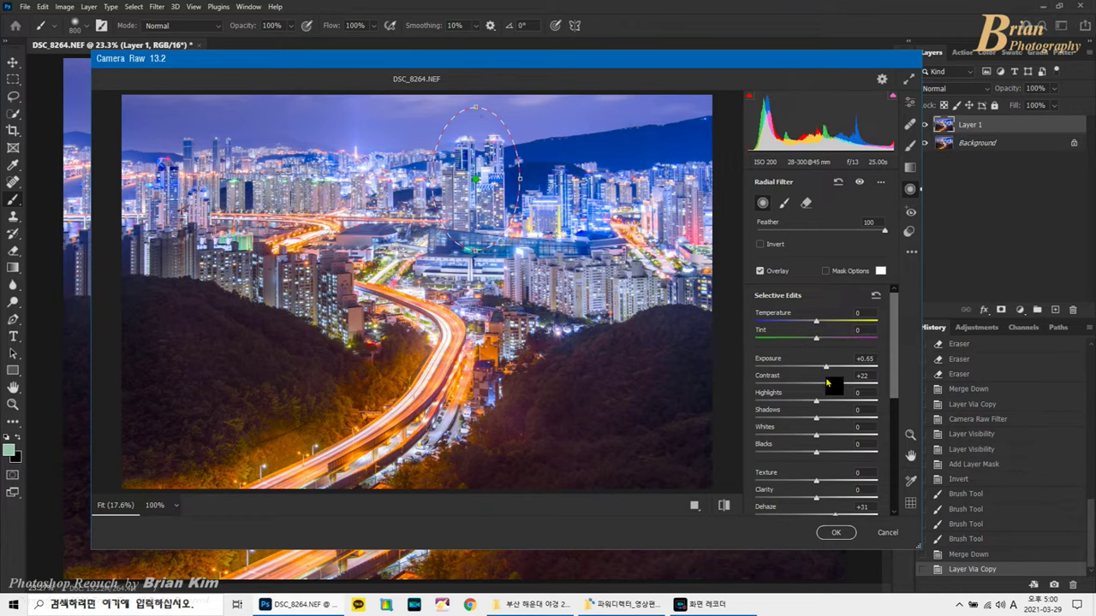
{"action": "scroll", "coordinate": [846, 390], "scroll_direction": "down", "scroll_amount": 5}
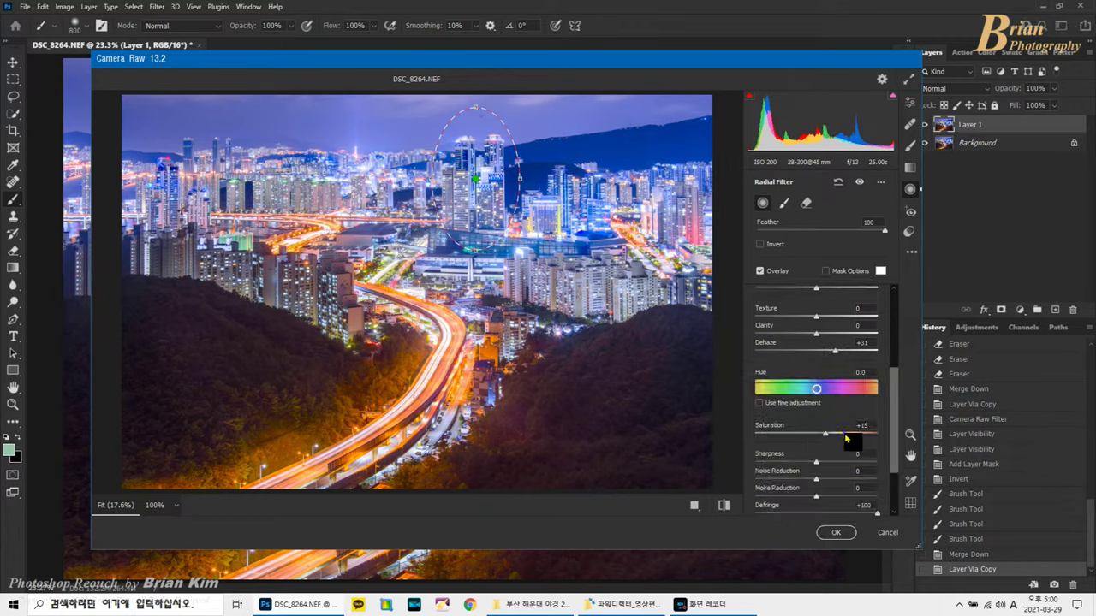
{"action": "left_click", "coordinate": [834, 534]}
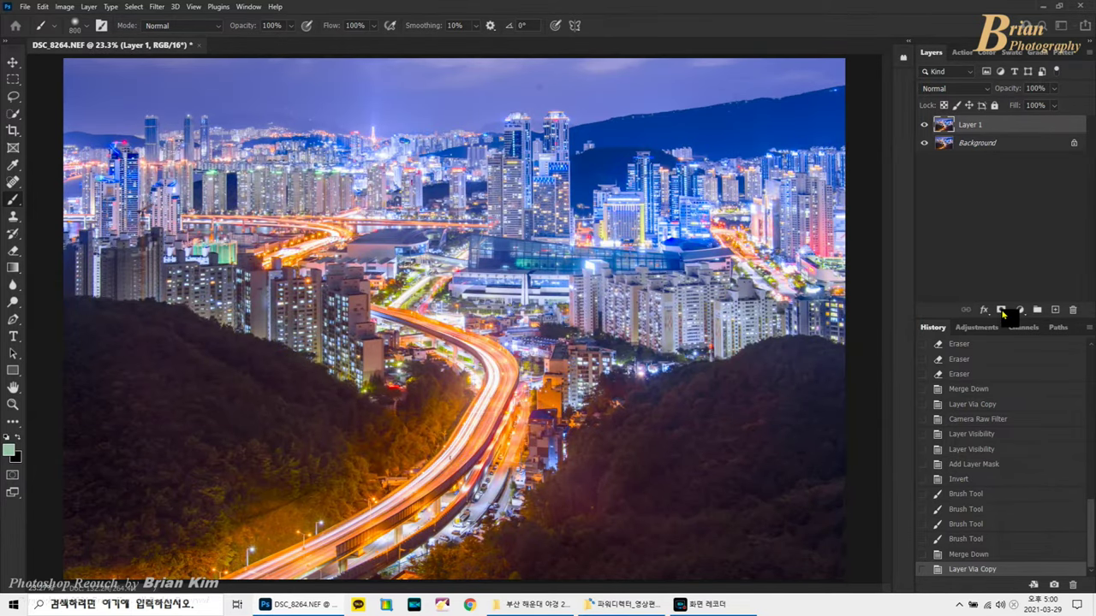
Add an inverted black mask to Layer 1 and paint only the tall twin towers back in with small white brush strokes.
{"action": "left_click", "coordinate": [1001, 310]}
{"action": "key", "text": "ctrl+i"}
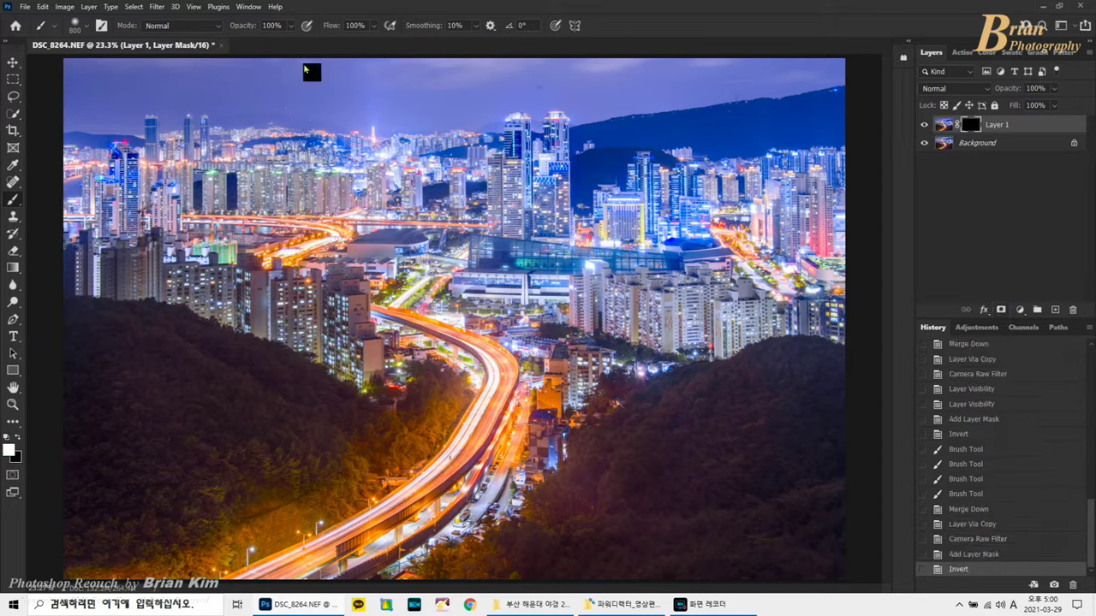
{"action": "key", "text": "bracketleft"}
{"action": "key", "text": "bracketleft"}
{"action": "key", "text": "bracketleft"}
{"action": "key", "text": "bracketleft"}
{"action": "key", "text": "bracketleft"}
{"action": "key", "text": "bracketleft"}
{"action": "key", "text": "bracketleft"}
{"action": "key", "text": "bracketleft"}
{"action": "key", "text": "bracketleft"}
{"action": "key", "text": "bracketleft"}
{"action": "left_click_drag", "start_coordinate": [513, 135], "coordinate": [515, 238]}
{"action": "left_click_drag", "start_coordinate": [498, 162], "coordinate": [501, 243]}
{"action": "left_click_drag", "start_coordinate": [551, 134], "coordinate": [561, 236]}
{"action": "mouse_move", "coordinate": [545, 177]}
{"action": "left_mouse_down"}
{"action": "mouse_move", "coordinate": [558, 229]}
{"action": "mouse_move", "coordinate": [546, 231]}
{"action": "left_mouse_up"}
{"action": "key", "text": "bracketleft"}
{"action": "mouse_move", "coordinate": [554, 131]}
{"action": "left_mouse_down"}
{"action": "mouse_move", "coordinate": [556, 180]}
{"action": "mouse_move", "coordinate": [541, 171]}
{"action": "left_mouse_up"}
{"action": "left_click_drag", "start_coordinate": [520, 127], "coordinate": [511, 202]}
{"action": "left_click", "coordinate": [498, 159]}
{"action": "left_click", "coordinate": [489, 164]}
{"action": "left_click", "coordinate": [546, 171]}
{"action": "key", "text": "bracketleft"}
{"action": "left_click", "coordinate": [573, 238]}
{"action": "left_click", "coordinate": [529, 228]}
{"action": "left_click", "coordinate": [502, 202]}
{"action": "left_click_drag", "start_coordinate": [548, 186], "coordinate": [536, 205]}
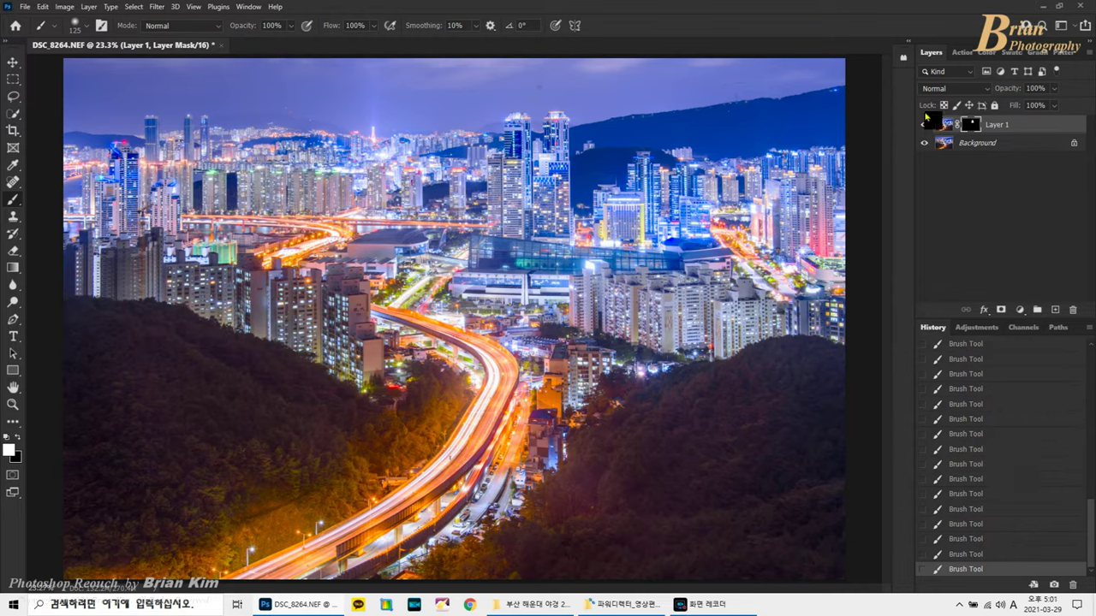
Compare the photo with the tower layer hidden and shown, and merge it into the Background.
{"action": "left_click", "coordinate": [922, 127]}
{"action": "left_click", "coordinate": [922, 127]}
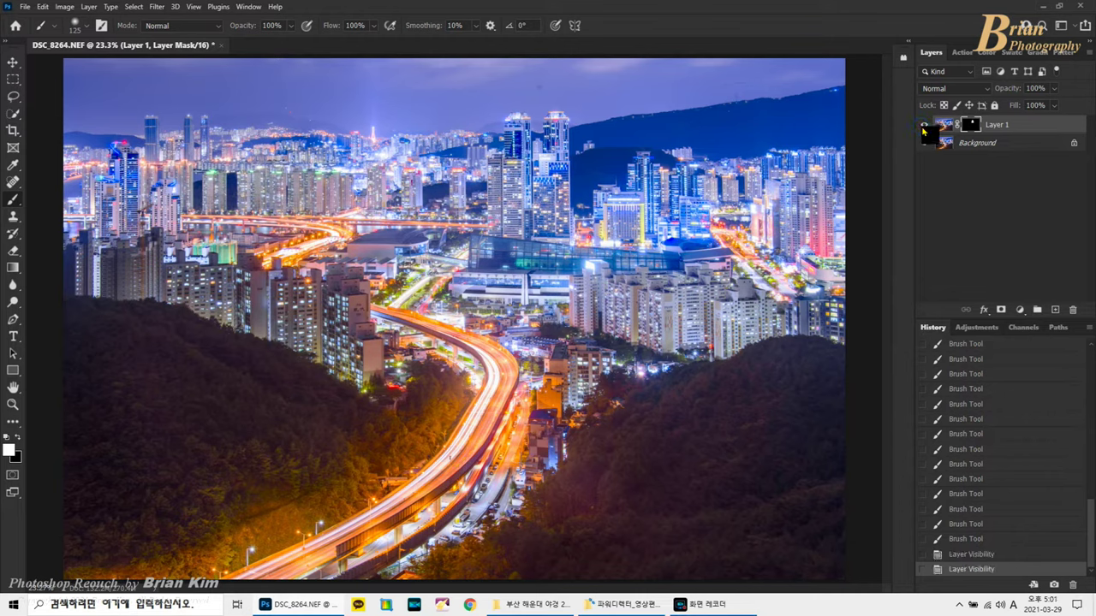
{"action": "left_click", "coordinate": [925, 128]}
{"action": "left_click", "coordinate": [924, 128]}
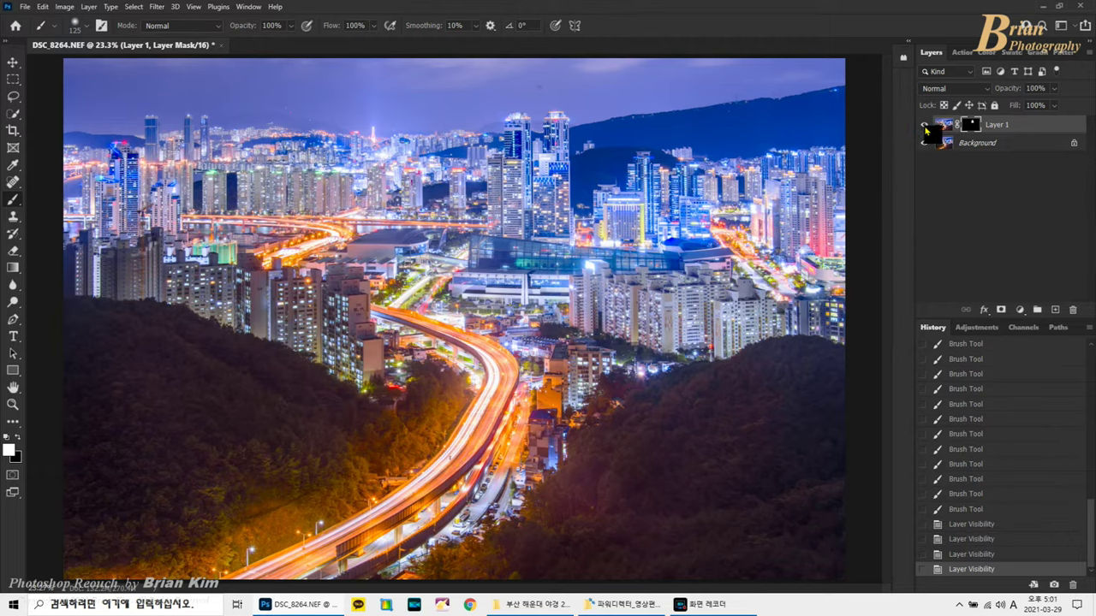
{"action": "key", "text": "ctrl+e"}
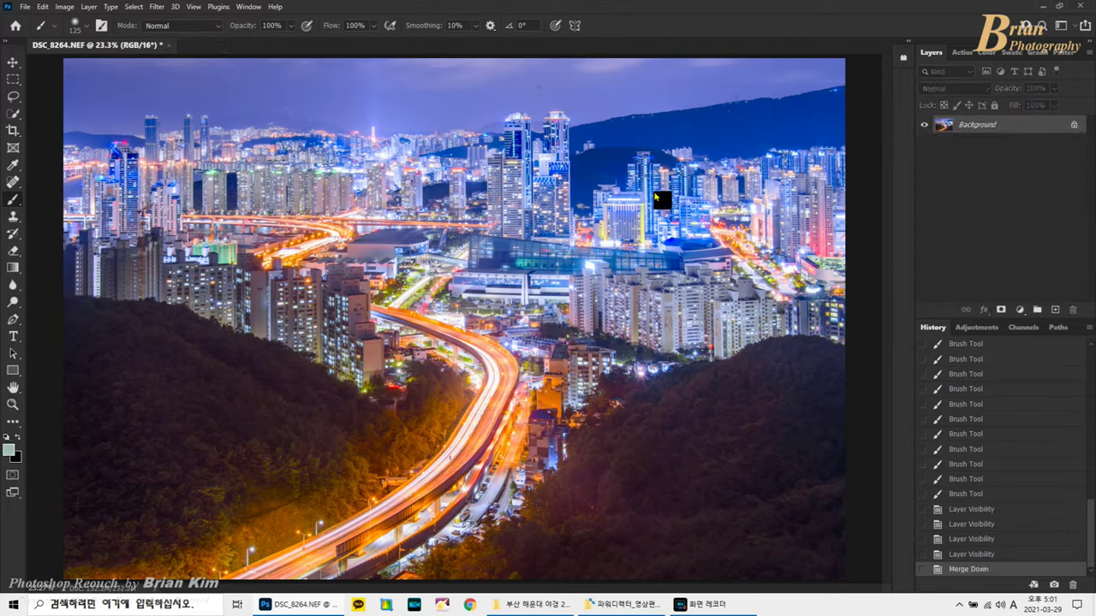
Duplicate the Background and open Camera Raw's Radial Filter on the copy with all selective edits reset to 0.
{"action": "key", "text": "ctrl+j"}
{"action": "left_click", "coordinate": [157, 5]}
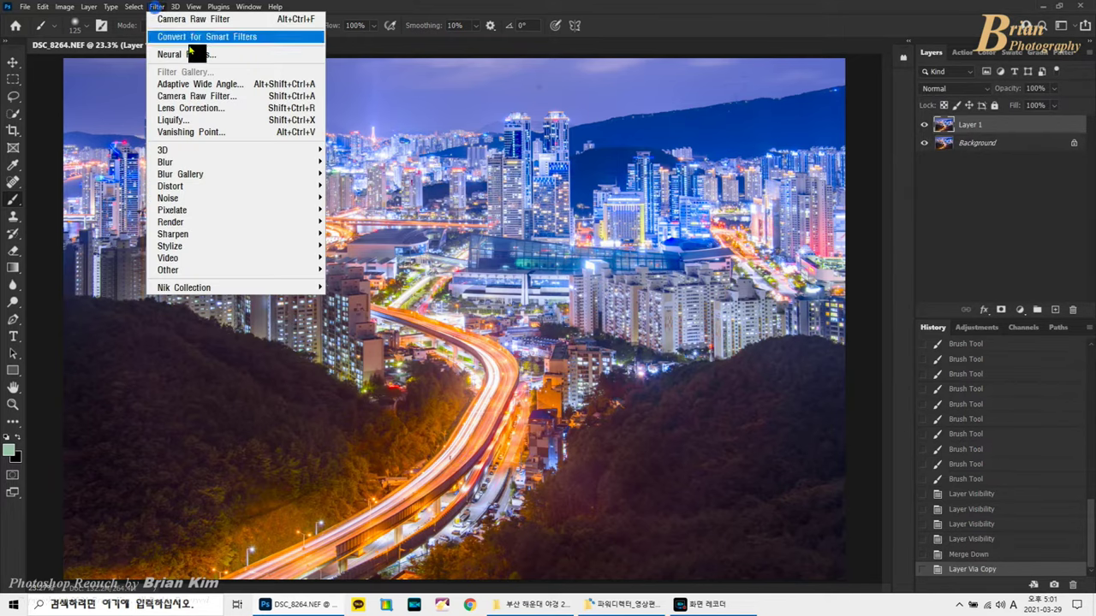
{"action": "left_click", "coordinate": [206, 104]}
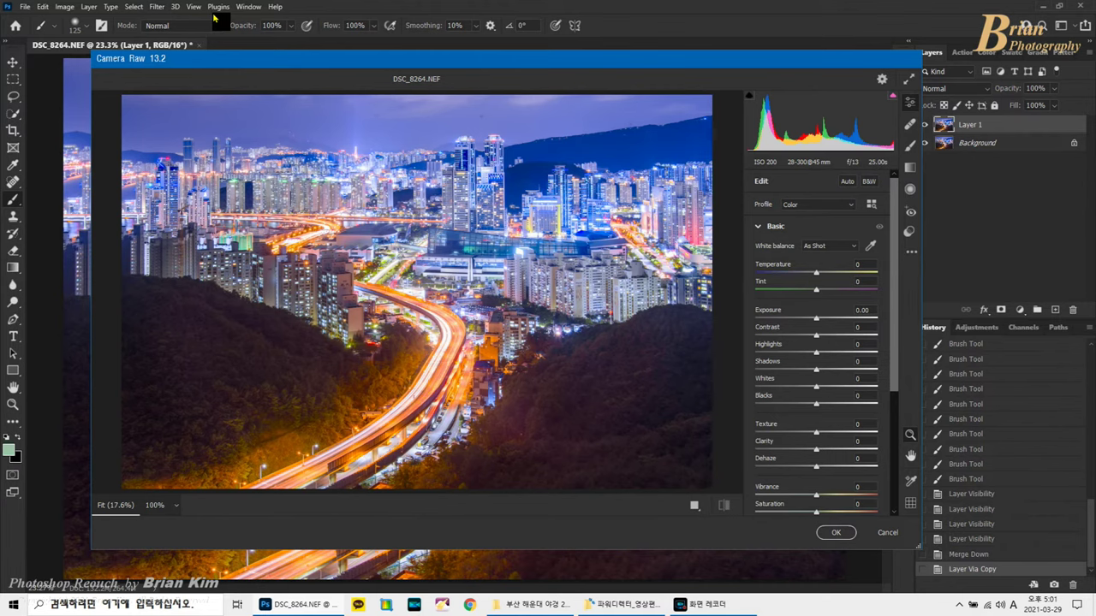
{"action": "left_click", "coordinate": [910, 190]}
{"action": "scroll", "coordinate": [830, 368], "scroll_direction": "down", "scroll_amount": 5}
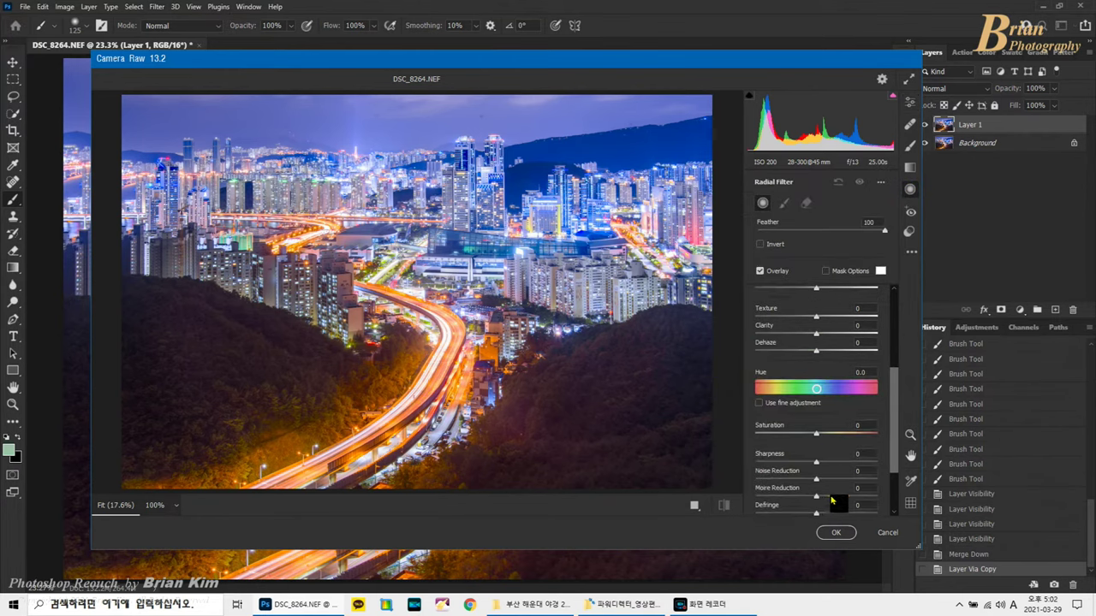
{"action": "scroll", "coordinate": [835, 510], "scroll_direction": "up", "scroll_amount": 5}
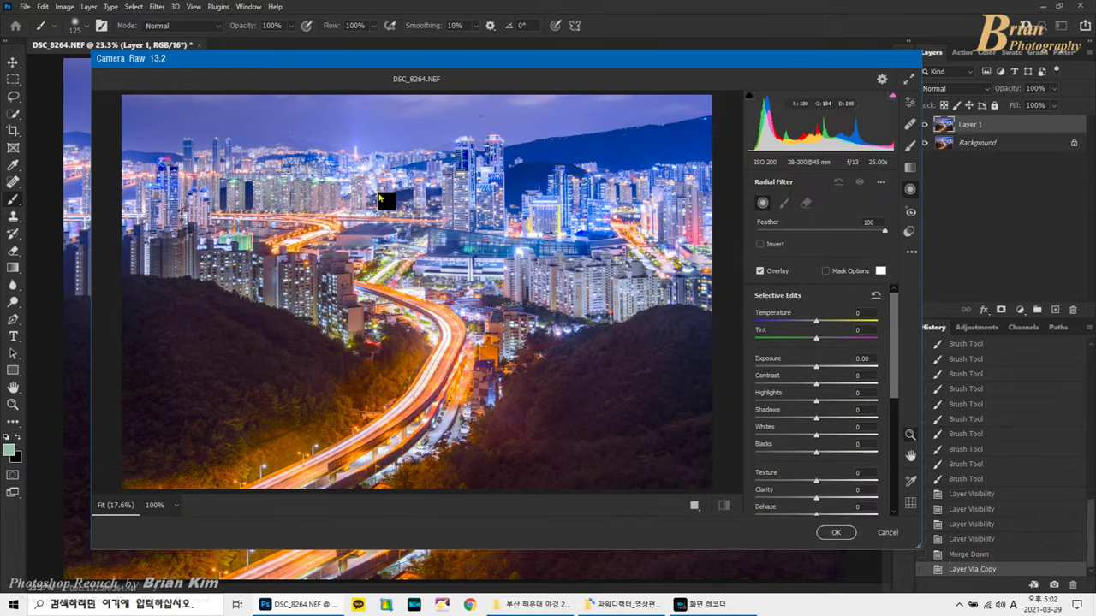
Apply a small radial filter over the bright buildings left of the twin towers with Exposure -0.35, Highlights -60, Whites -16 and Clarity +14.
{"action": "key", "text": "ctrl+plus"}
{"action": "key", "text": "ctrl+plus"}
{"action": "key", "text": "ctrl+plus"}
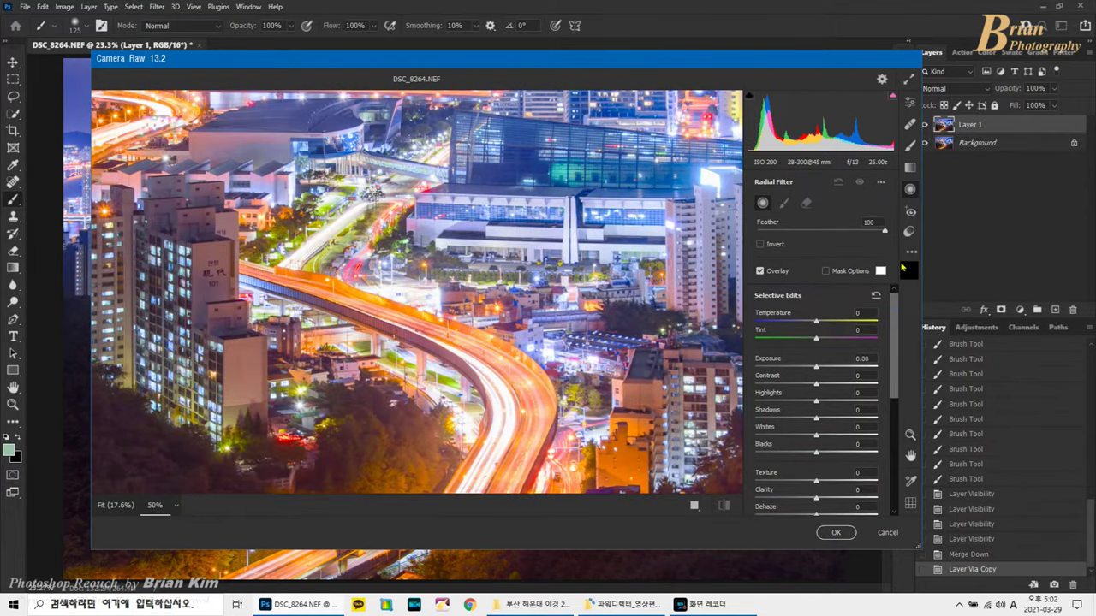
{"action": "scroll", "coordinate": [695, 255], "scroll_direction": "up", "scroll_amount": 5}
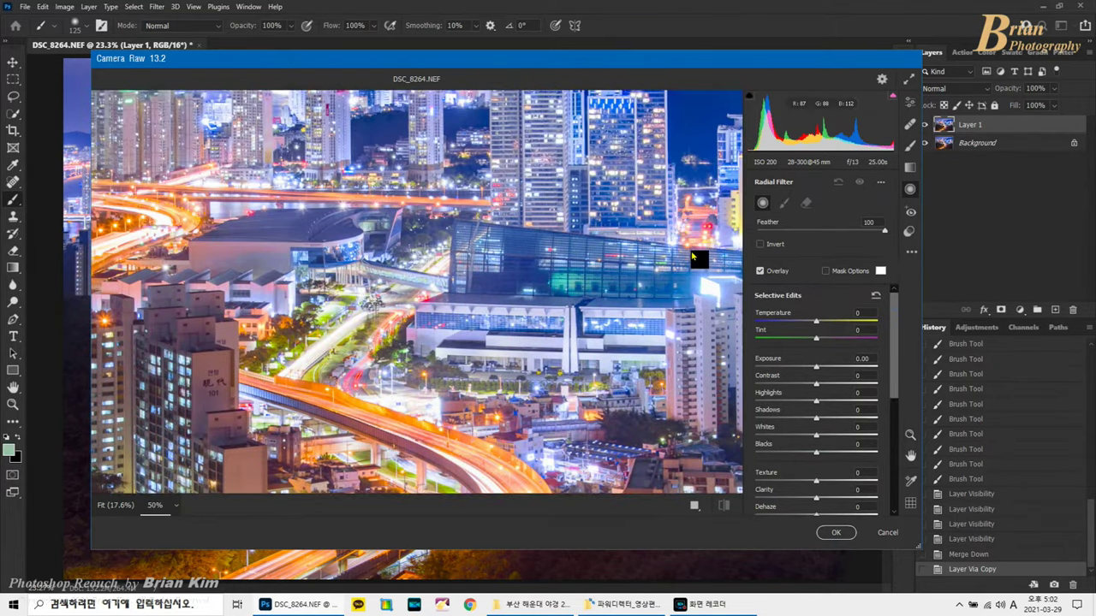
{"action": "left_click_drag", "start_coordinate": [334, 245], "coordinate": [219, 219]}
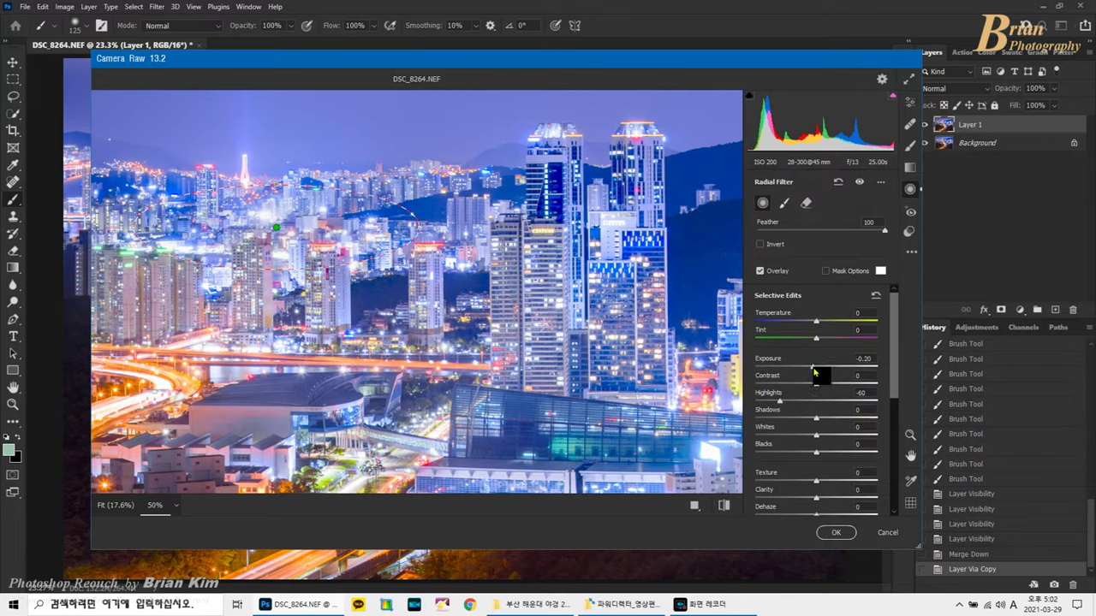
{"action": "left_click_drag", "start_coordinate": [816, 436], "coordinate": [791, 441]}
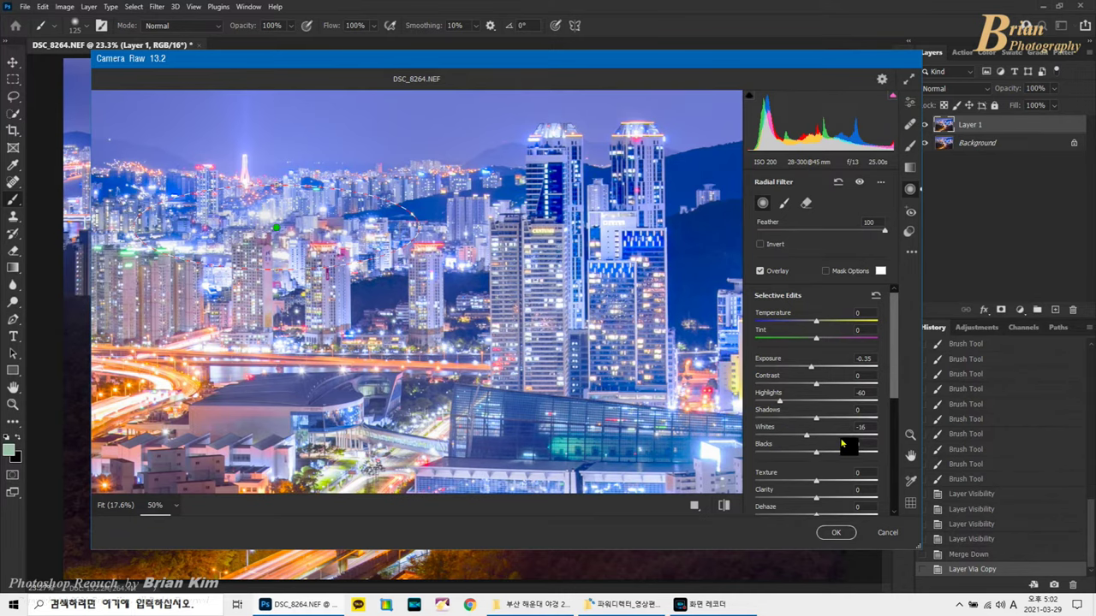
{"action": "scroll", "coordinate": [834, 447], "scroll_direction": "down", "scroll_amount": 1}
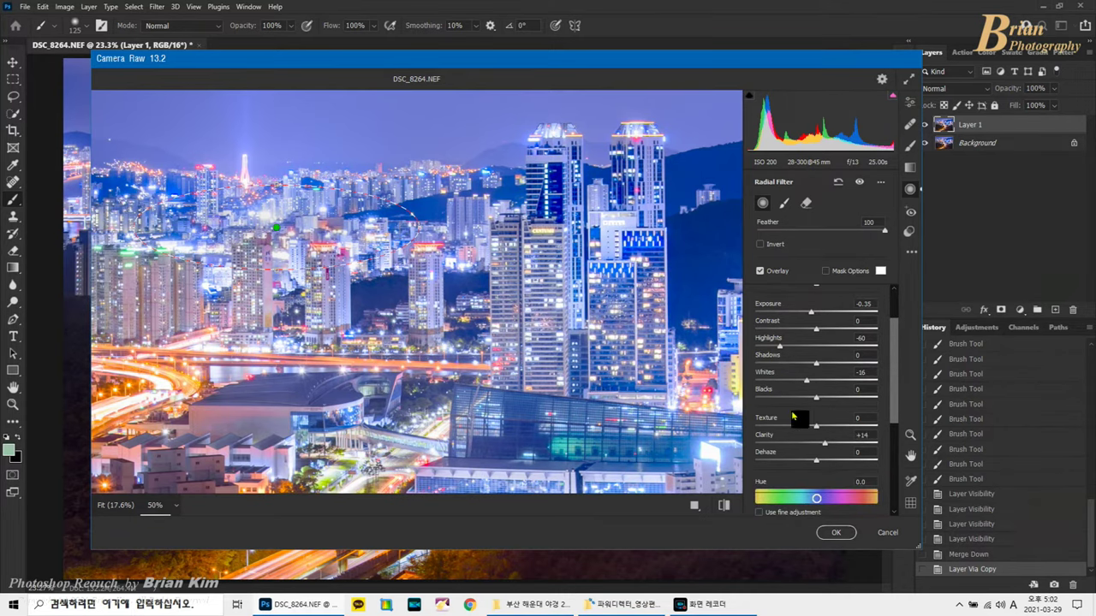
{"action": "left_click", "coordinate": [835, 533]}
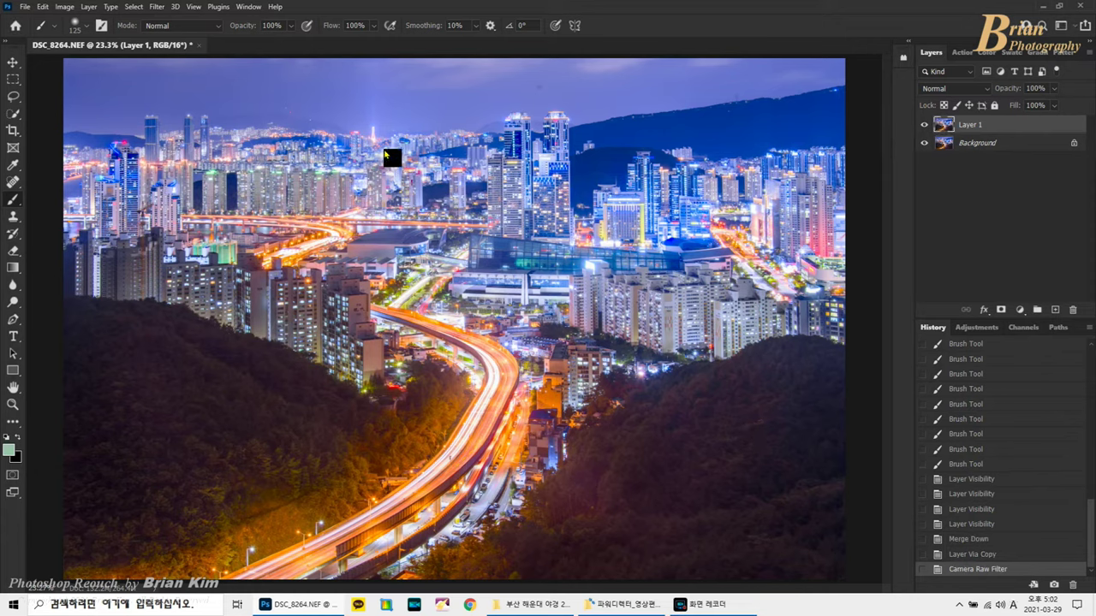
Lower Layer 1's opacity to 62%, compare it hidden and shown, and merge it into the Background.
{"action": "left_click", "coordinate": [924, 125]}
{"action": "left_click", "coordinate": [923, 126]}
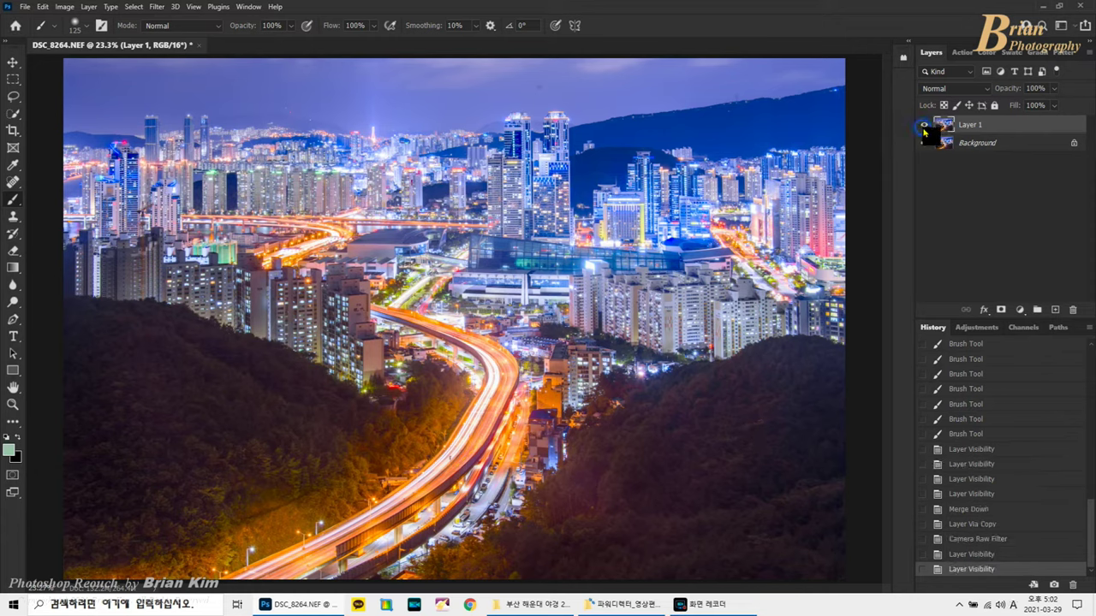
{"action": "left_click", "coordinate": [1053, 88]}
{"action": "left_click_drag", "start_coordinate": [1056, 104], "coordinate": [1034, 104]}
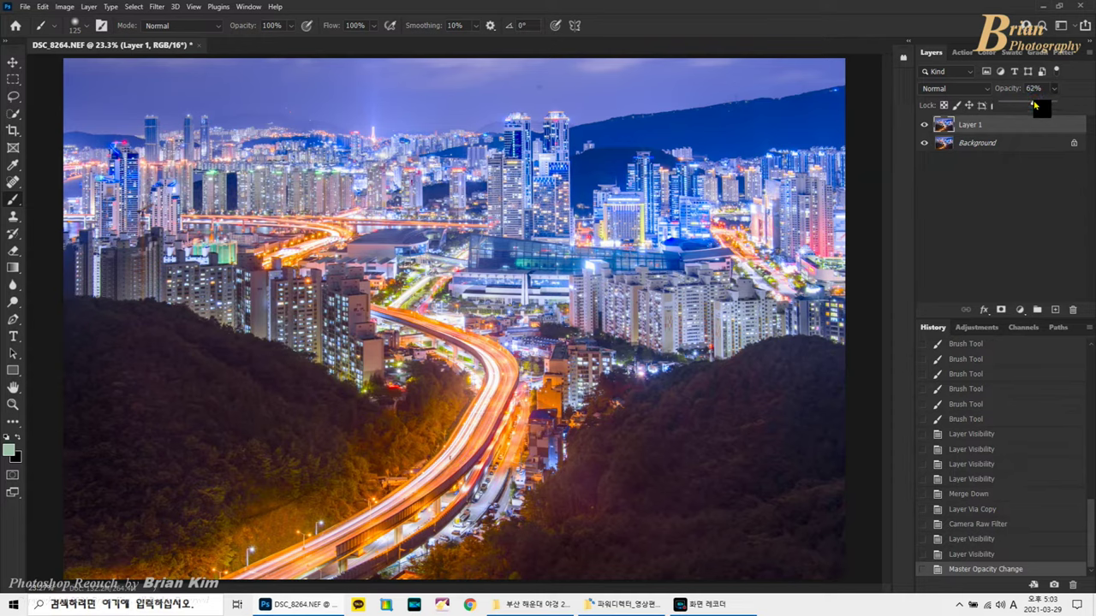
{"action": "left_click", "coordinate": [925, 128]}
{"action": "left_click", "coordinate": [925, 128]}
{"action": "key", "text": "ctrl+e"}
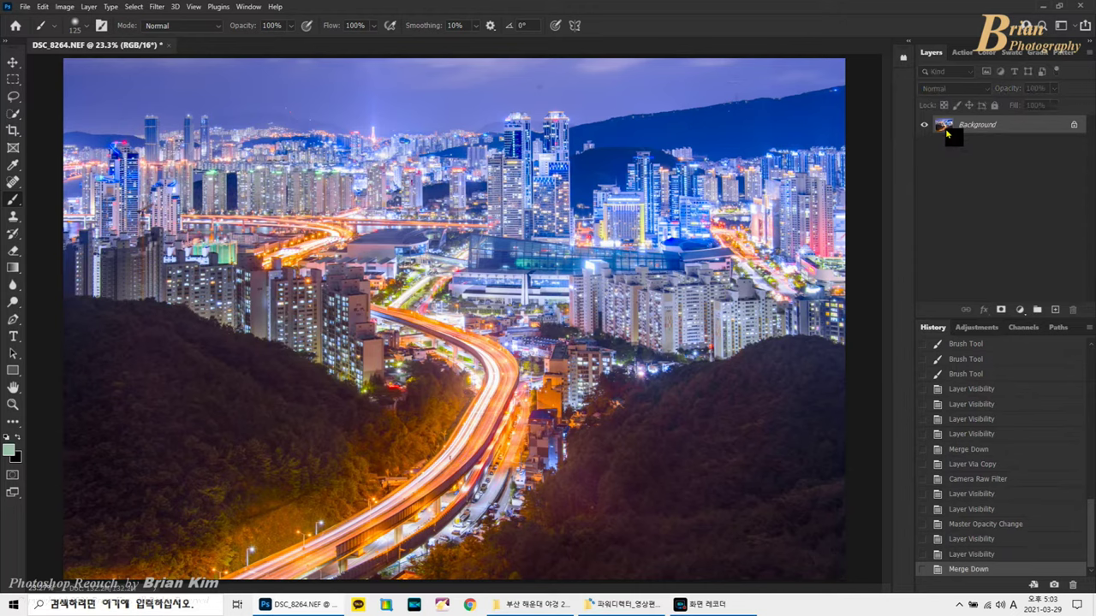
Duplicate the Background and, in Camera Raw, place a radial filter over the bright right-hand street with Exposure -0.20 and Highlights -32.
{"action": "key", "text": "ctrl+j"}
{"action": "left_click", "coordinate": [162, 7]}
{"action": "left_click", "coordinate": [198, 95]}
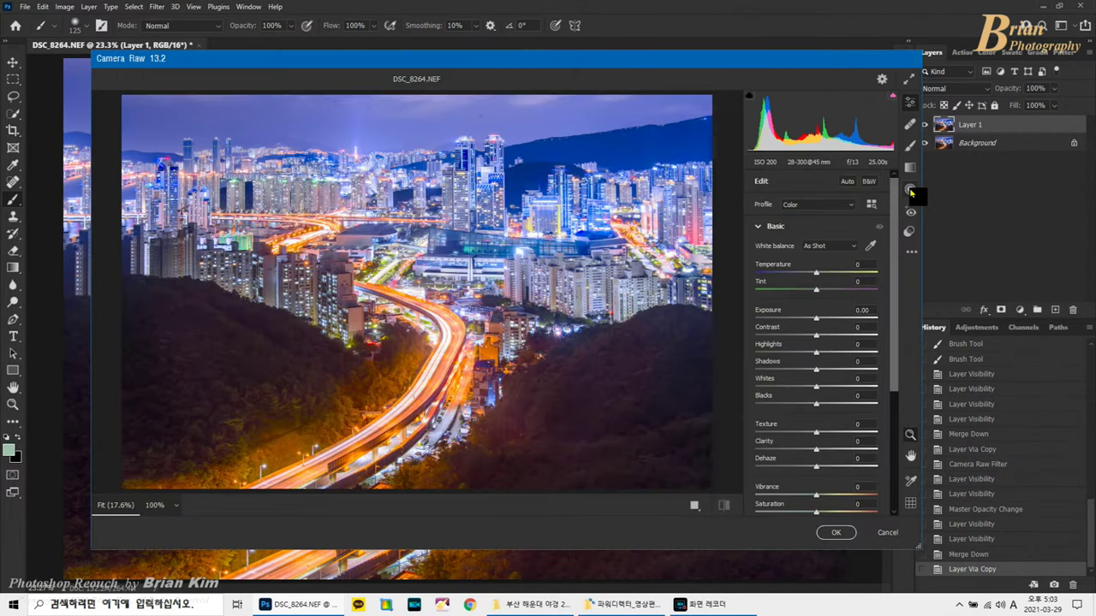
{"action": "left_click", "coordinate": [910, 190]}
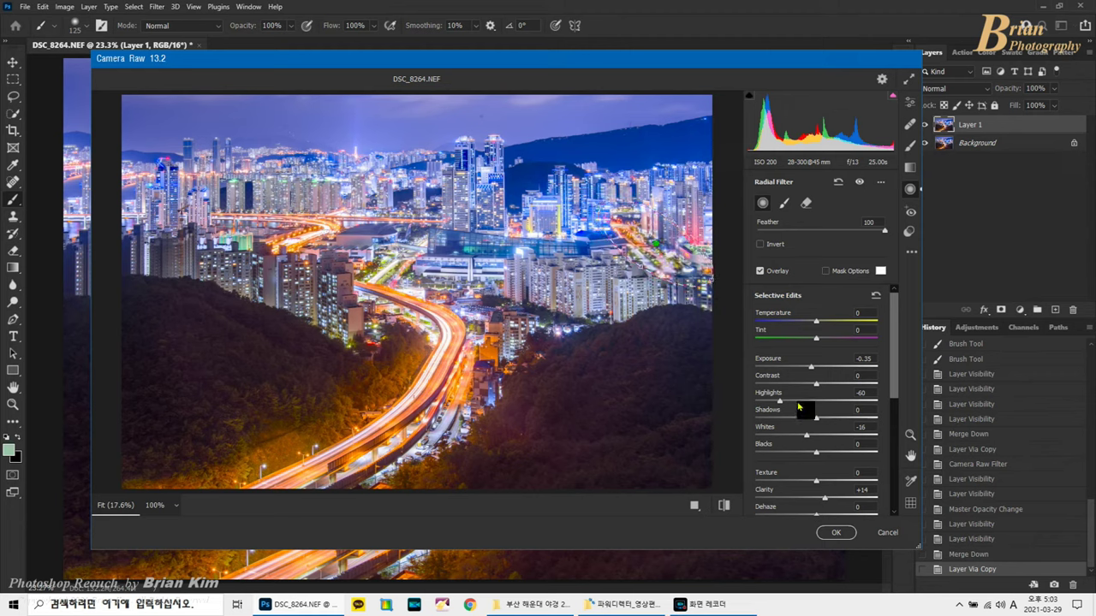
{"action": "left_click_drag", "start_coordinate": [811, 366], "coordinate": [815, 366]}
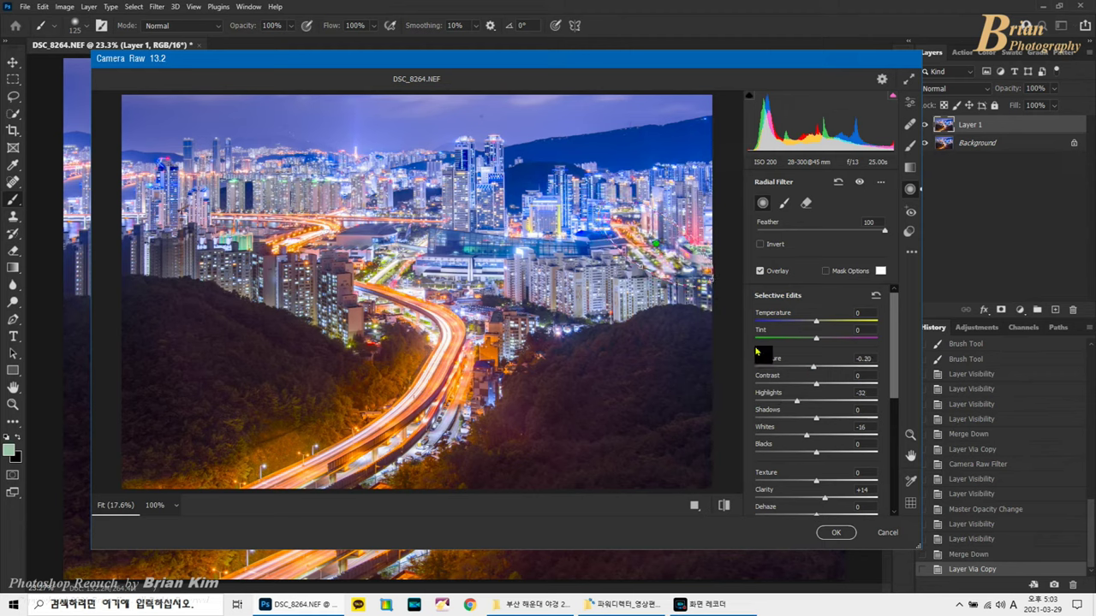
Add more radial filters with the same settings over the highway curve, the lower highway and the bright lights at the photo's left edge.
{"action": "left_click", "coordinate": [411, 313]}
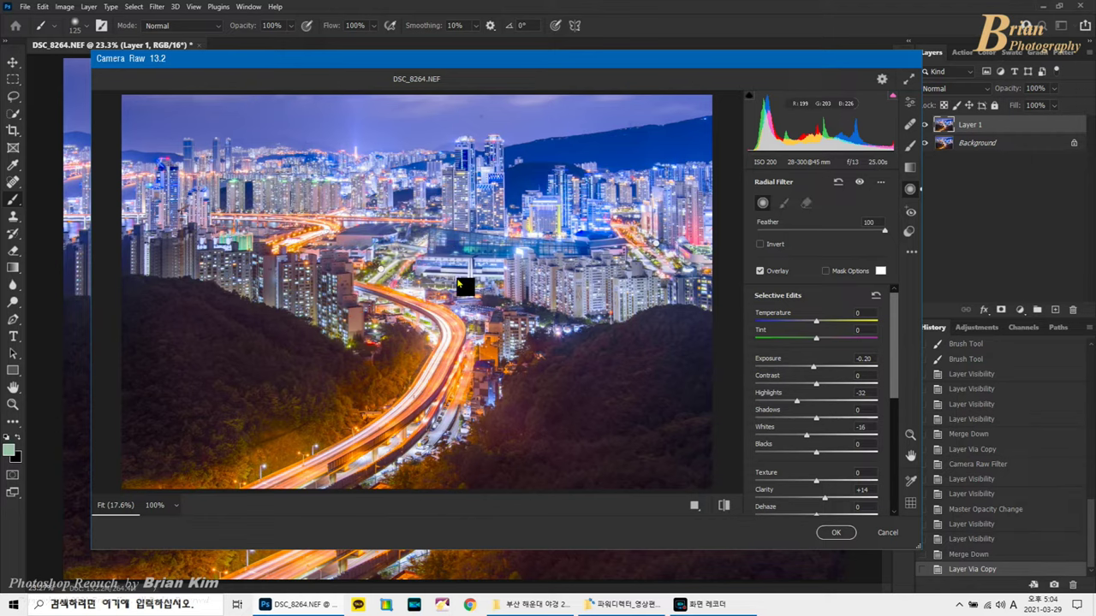
{"action": "mouse_move", "coordinate": [459, 284]}
{"action": "left_mouse_down"}
{"action": "mouse_move", "coordinate": [432, 343]}
{"action": "mouse_move", "coordinate": [440, 362]}
{"action": "mouse_move", "coordinate": [538, 341]}
{"action": "mouse_move", "coordinate": [440, 337]}
{"action": "mouse_move", "coordinate": [441, 360]}
{"action": "left_mouse_up"}
{"action": "left_click_drag", "start_coordinate": [284, 468], "coordinate": [397, 431]}
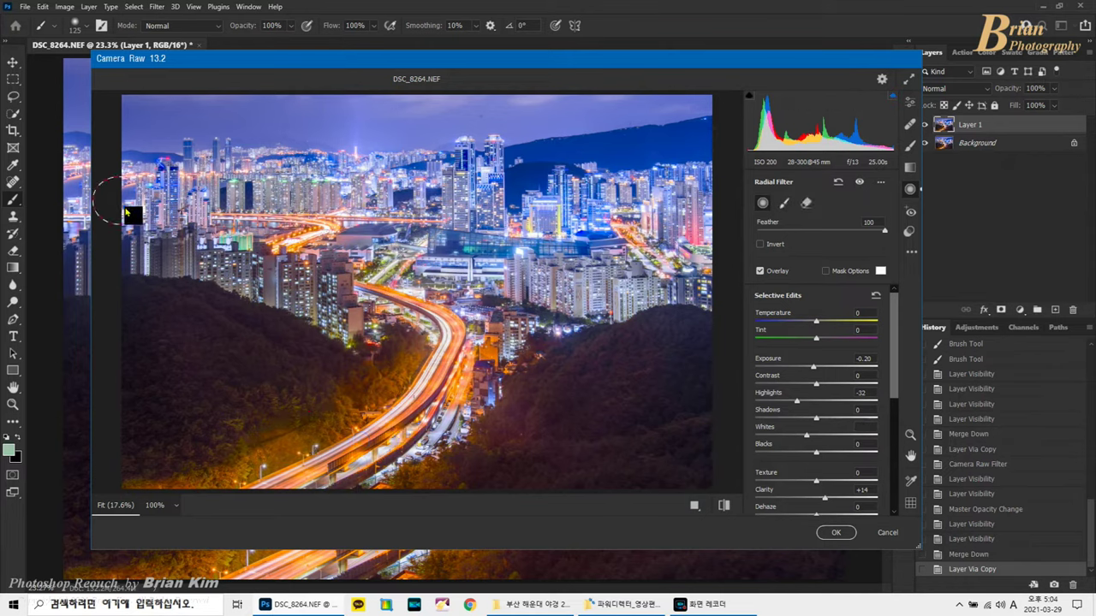
{"action": "left_click_drag", "start_coordinate": [126, 212], "coordinate": [132, 221]}
{"action": "left_click", "coordinate": [149, 224]}
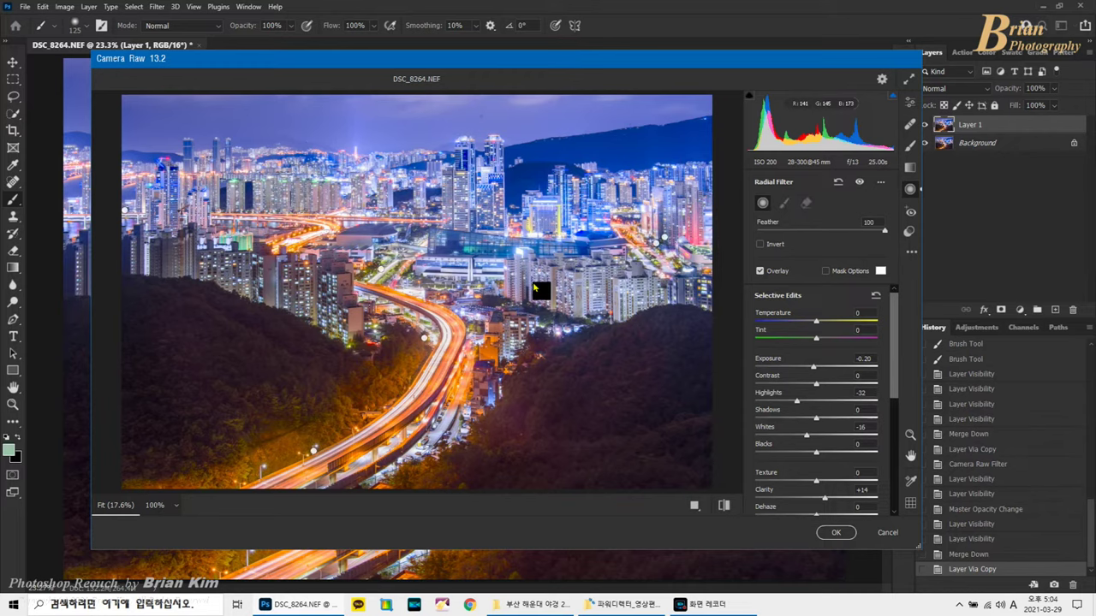
Apply the Camera Raw radial filters to Layer 1 and compare the photo with the layer hidden and shown.
{"action": "left_click", "coordinate": [843, 532]}
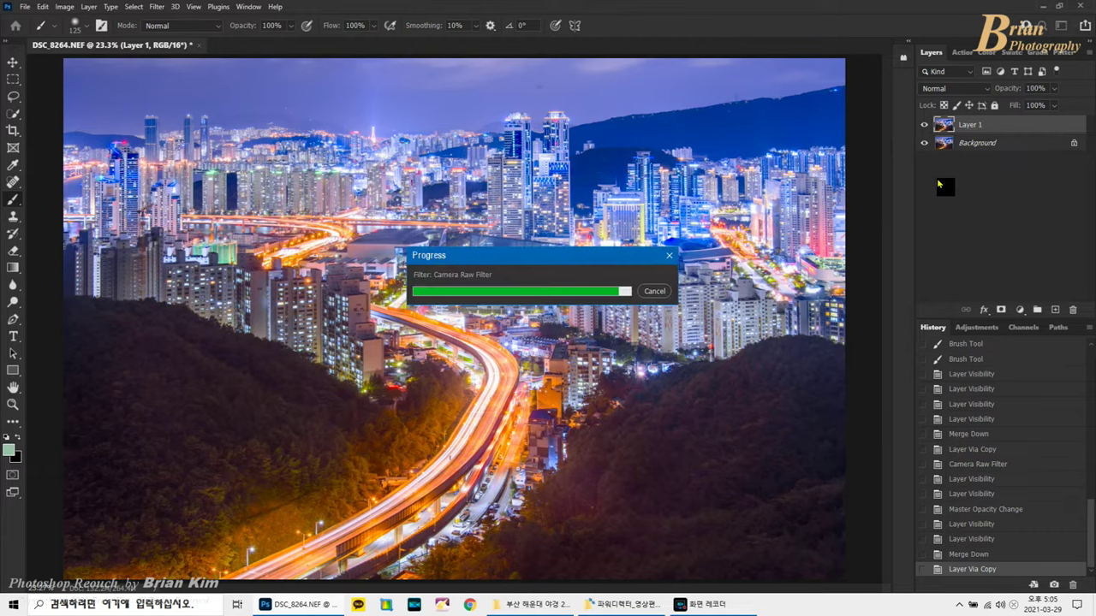
{"action": "left_click", "coordinate": [924, 125]}
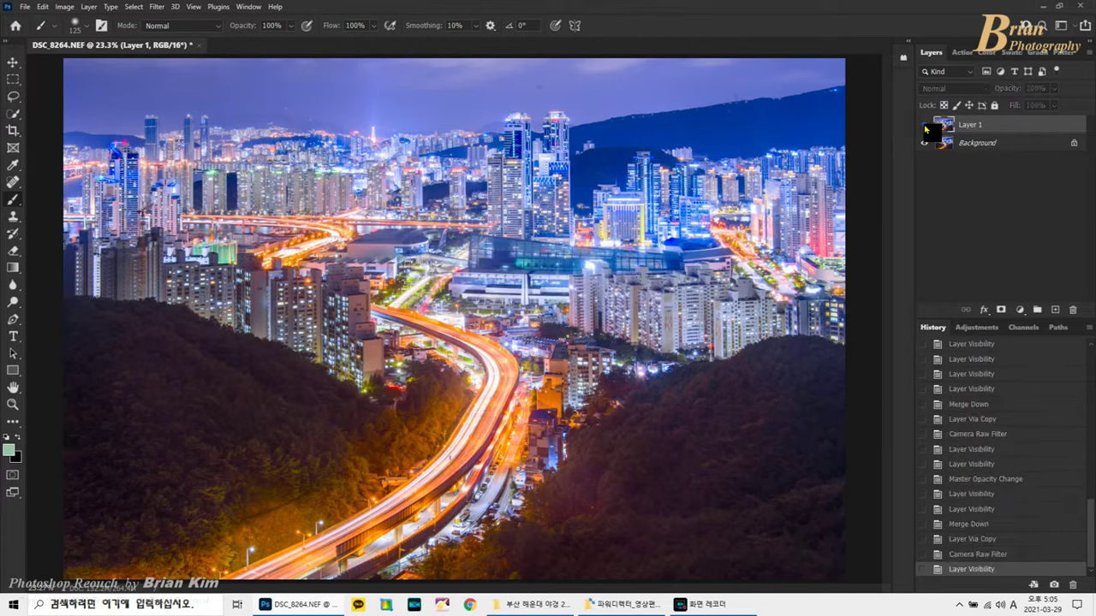
{"action": "left_click", "coordinate": [924, 125]}
{"action": "left_click", "coordinate": [924, 125]}
{"action": "left_click", "coordinate": [924, 125]}
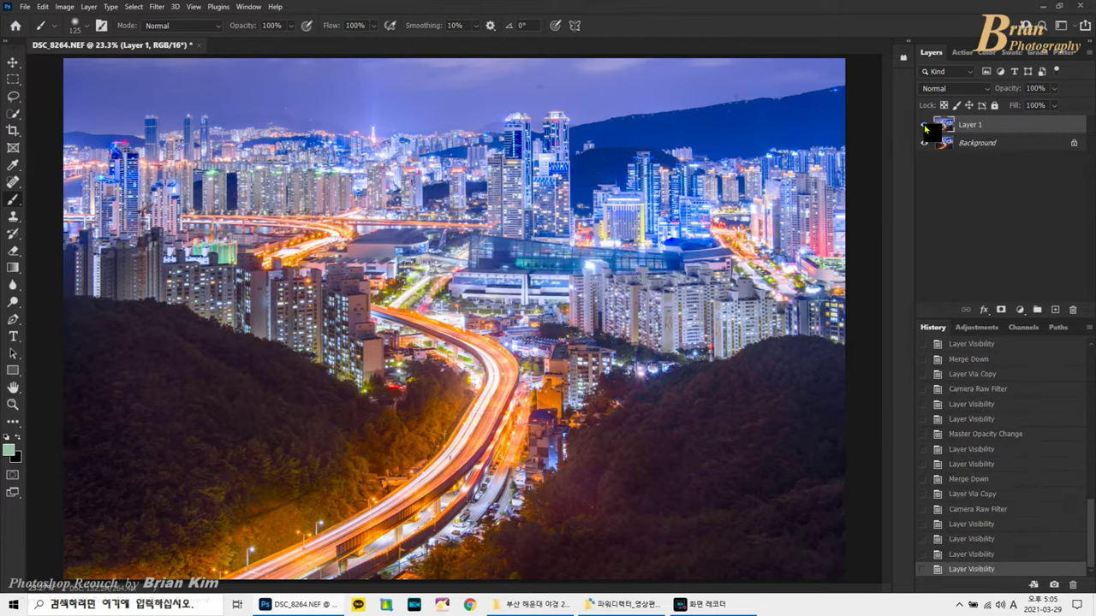
Erase Layer 1 with a 150 px eraser over the right-hand street area and the buildings around the city's center.
{"action": "left_click", "coordinate": [13, 250]}
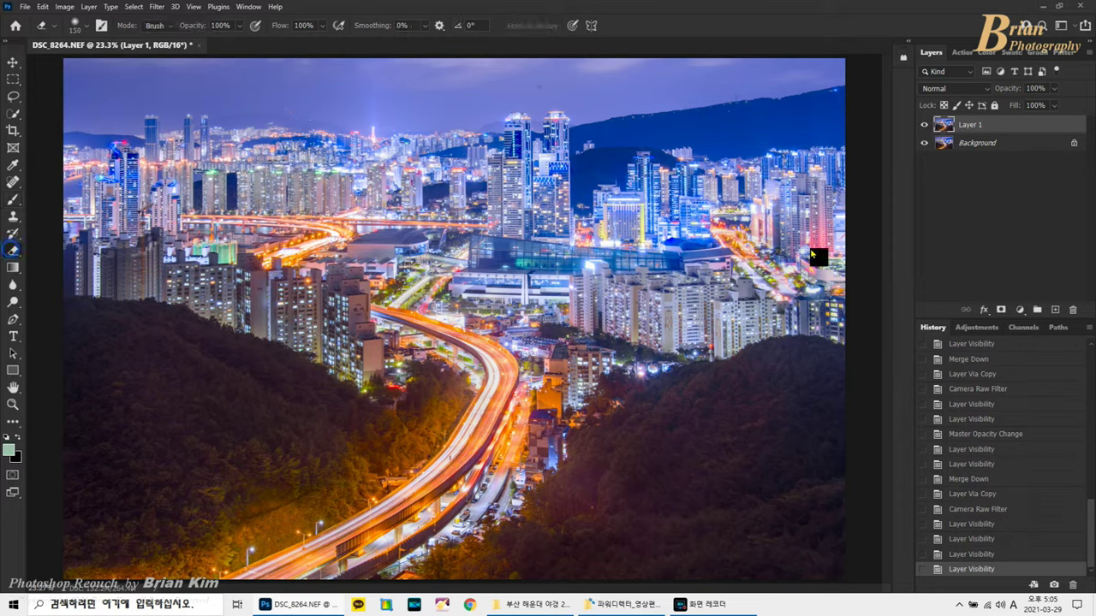
{"action": "mouse_move", "coordinate": [781, 261]}
{"action": "left_mouse_down"}
{"action": "mouse_move", "coordinate": [799, 226]}
{"action": "mouse_move", "coordinate": [789, 258]}
{"action": "left_mouse_up"}
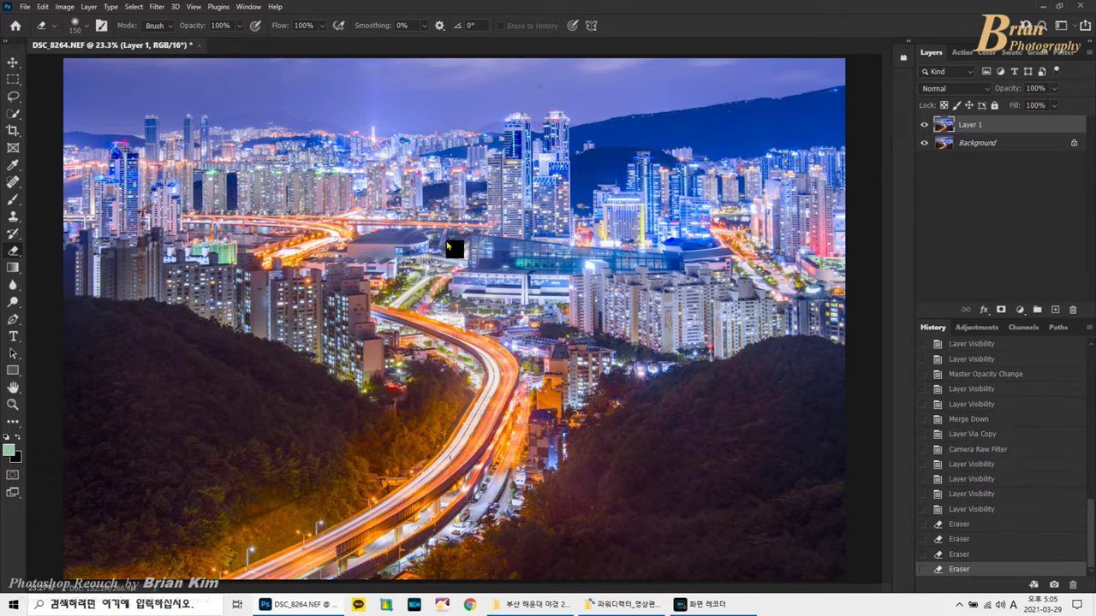
{"action": "mouse_move", "coordinate": [457, 236]}
{"action": "left_mouse_down"}
{"action": "mouse_move", "coordinate": [443, 245]}
{"action": "mouse_move", "coordinate": [485, 266]}
{"action": "mouse_move", "coordinate": [517, 306]}
{"action": "left_mouse_up"}
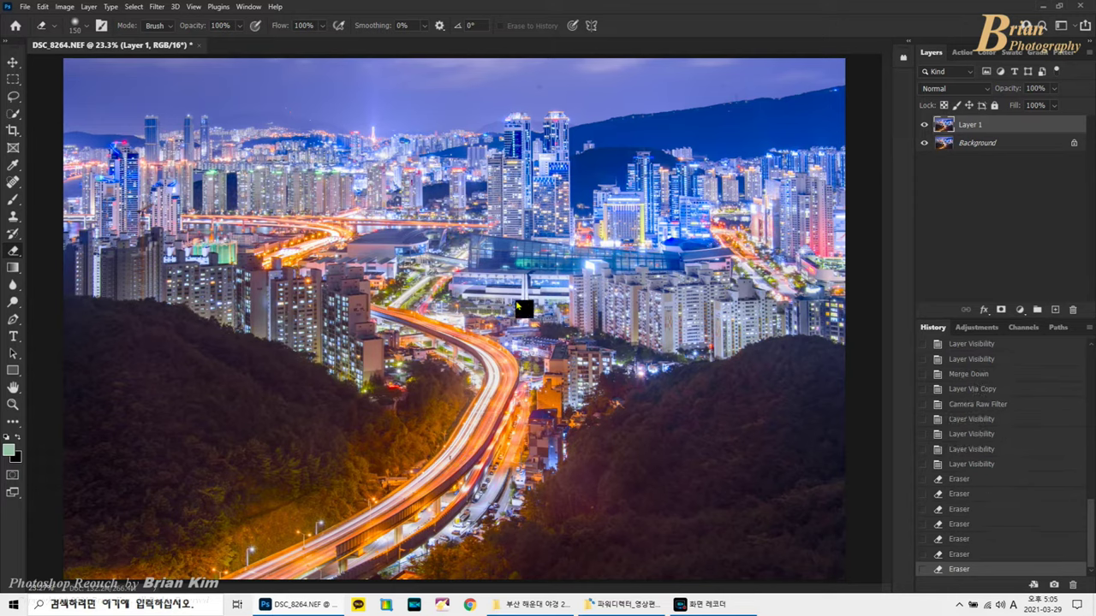
Enlarge the eraser to 400 px and erase Layer 1 over the highway, the lower hillsides and the buildings beside the curve.
{"action": "key", "text": "bracketright"}
{"action": "key", "text": "bracketright"}
{"action": "key", "text": "bracketright"}
{"action": "key", "text": "bracketright"}
{"action": "key", "text": "bracketright"}
{"action": "mouse_move", "coordinate": [459, 408]}
{"action": "left_mouse_down"}
{"action": "mouse_move", "coordinate": [335, 505]}
{"action": "mouse_move", "coordinate": [365, 497]}
{"action": "left_mouse_up"}
{"action": "left_click_drag", "start_coordinate": [422, 435], "coordinate": [153, 570]}
{"action": "mouse_move", "coordinate": [152, 569]}
{"action": "left_mouse_down"}
{"action": "mouse_move", "coordinate": [420, 584]}
{"action": "mouse_move", "coordinate": [381, 582]}
{"action": "mouse_move", "coordinate": [495, 537]}
{"action": "mouse_move", "coordinate": [425, 574]}
{"action": "left_mouse_up"}
{"action": "left_click", "coordinate": [450, 365]}
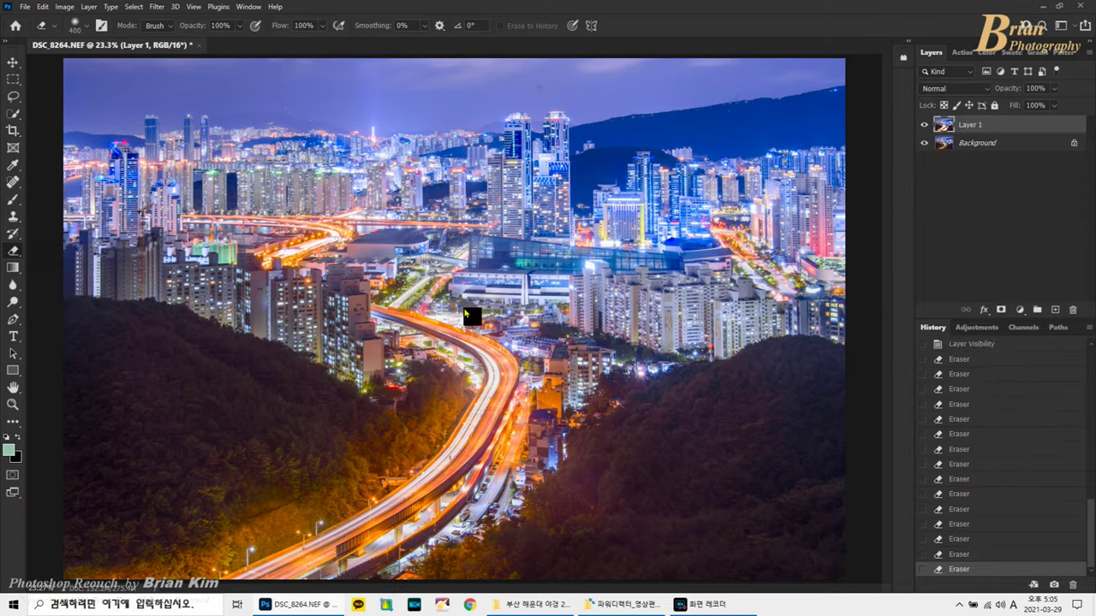
{"action": "left_click", "coordinate": [553, 391]}
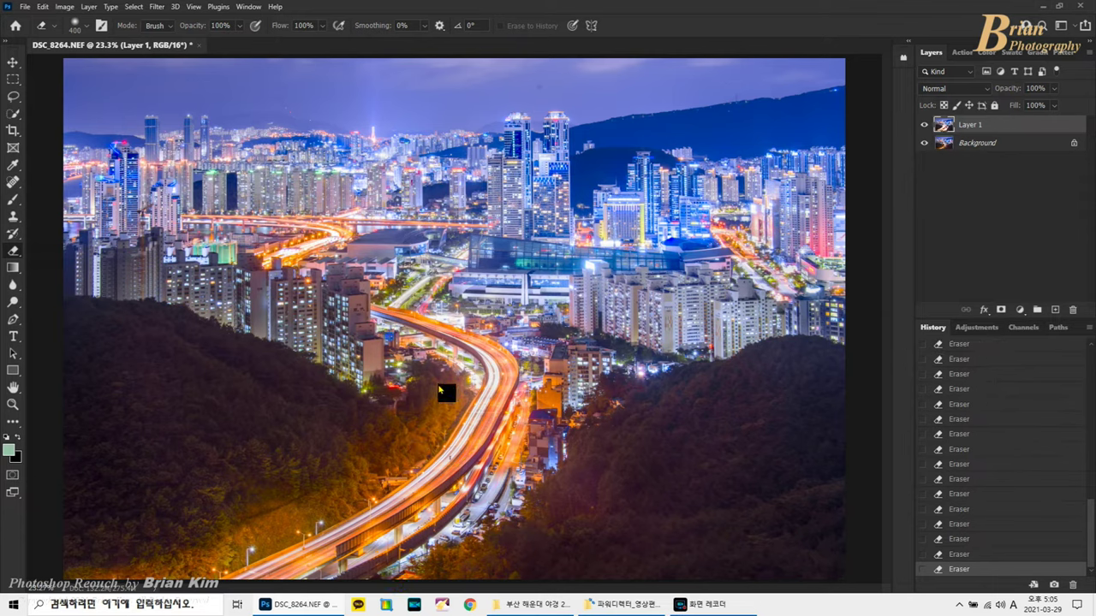
Compare the photo with Layer 1 hidden and shown, and merge the layer into the Background.
{"action": "left_click", "coordinate": [926, 126]}
{"action": "left_click", "coordinate": [927, 126]}
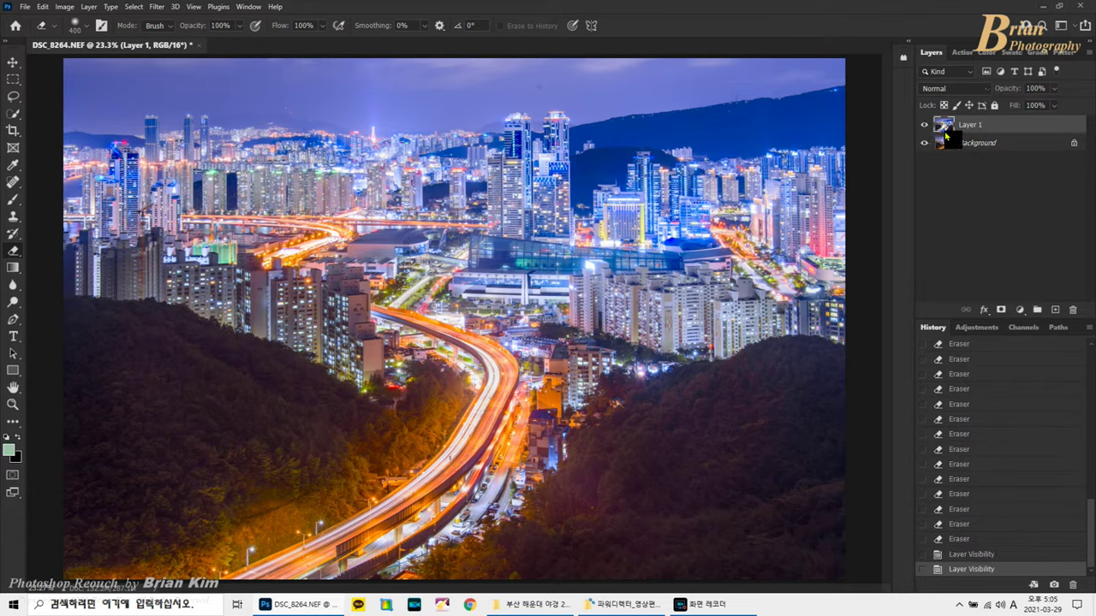
{"action": "key", "text": "ctrl+e"}
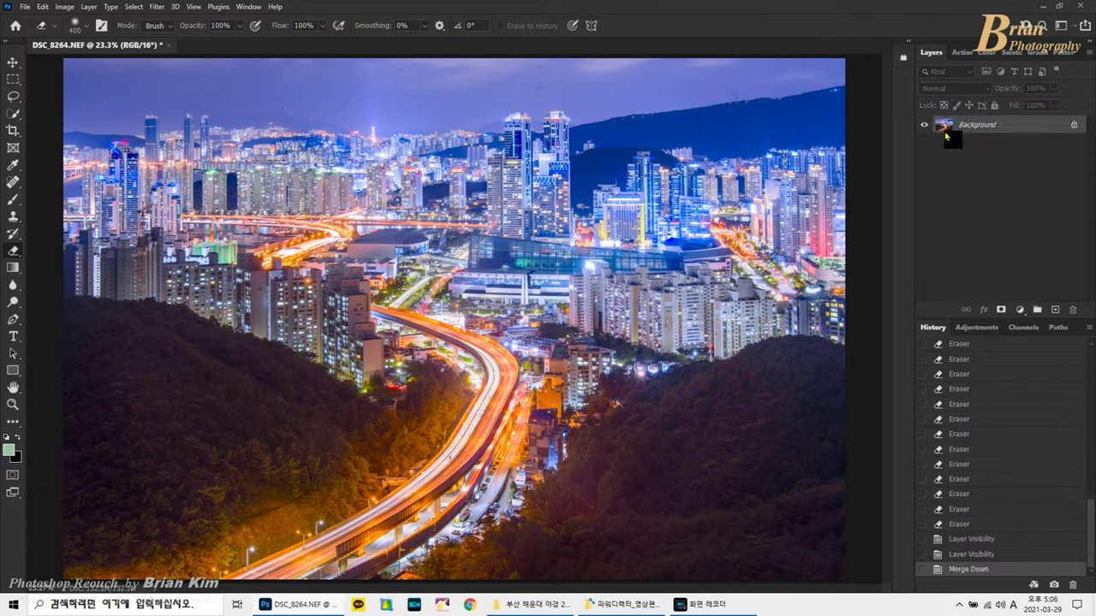
Duplicate the Background and raise the saturation of the blue tones in Camera Raw's Color Mixer.
{"action": "key", "text": "ctrl+j"}
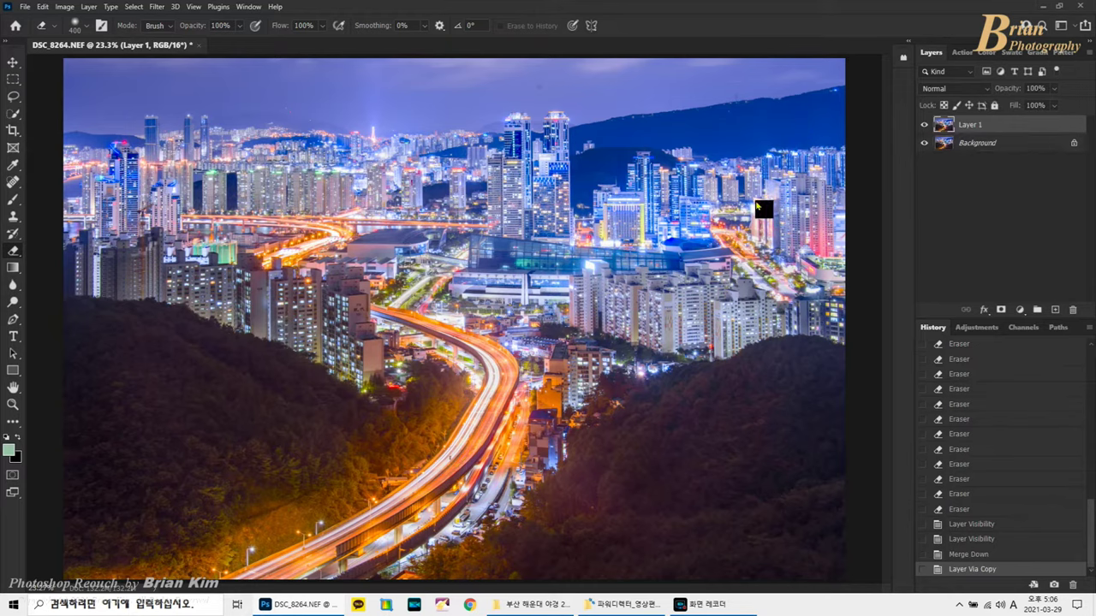
{"action": "left_click", "coordinate": [157, 7]}
{"action": "left_click", "coordinate": [214, 98]}
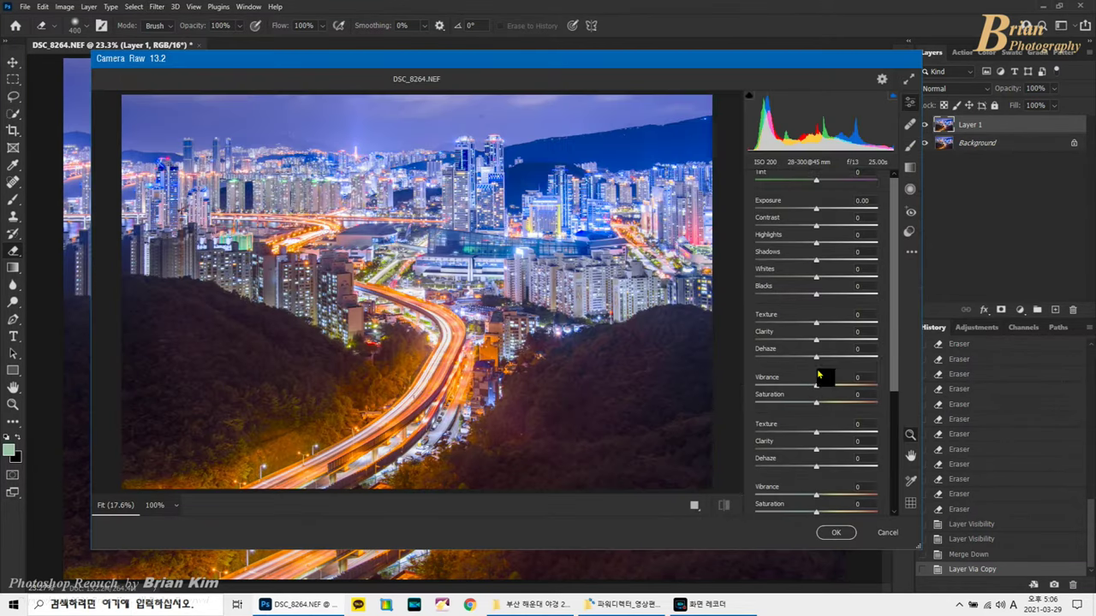
{"action": "scroll", "coordinate": [818, 382], "scroll_direction": "down", "scroll_amount": 3}
{"action": "left_click", "coordinate": [816, 387]}
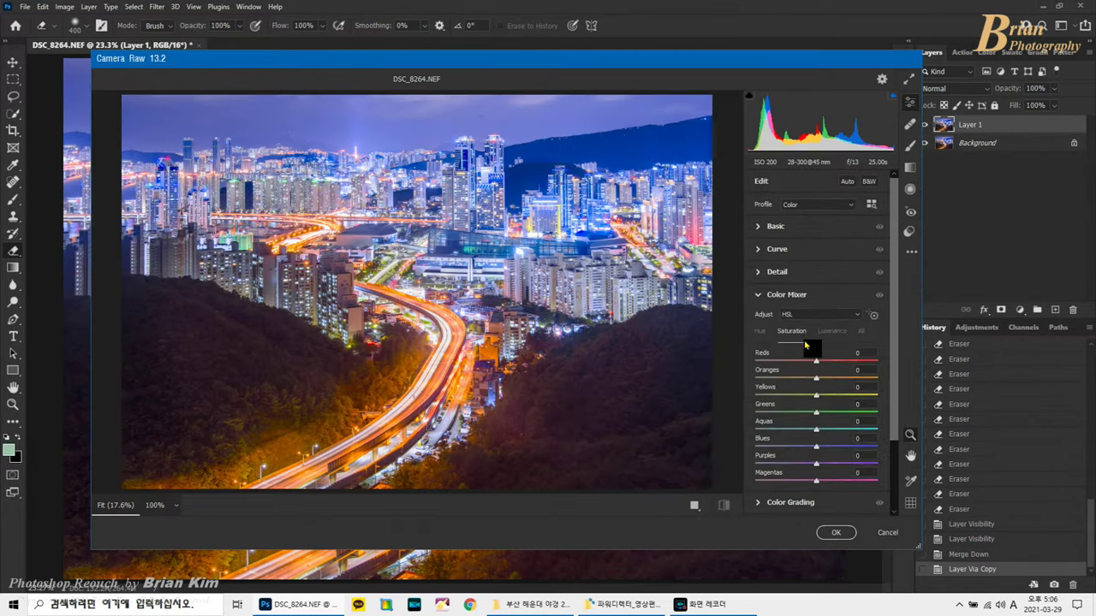
{"action": "mouse_move", "coordinate": [850, 448]}
{"action": "left_mouse_down"}
{"action": "mouse_move", "coordinate": [877, 451]}
{"action": "mouse_move", "coordinate": [860, 460]}
{"action": "left_mouse_up"}
{"action": "left_click", "coordinate": [842, 532]}
Add a black layer mask to Layer 1 and reveal the sky by painting white with an 800 px soft brush.
{"action": "left_click", "coordinate": [1001, 310]}
{"action": "key", "text": "ctrl+i"}
{"action": "key", "text": "ctrl+minus"}
{"action": "left_click", "coordinate": [13, 198]}
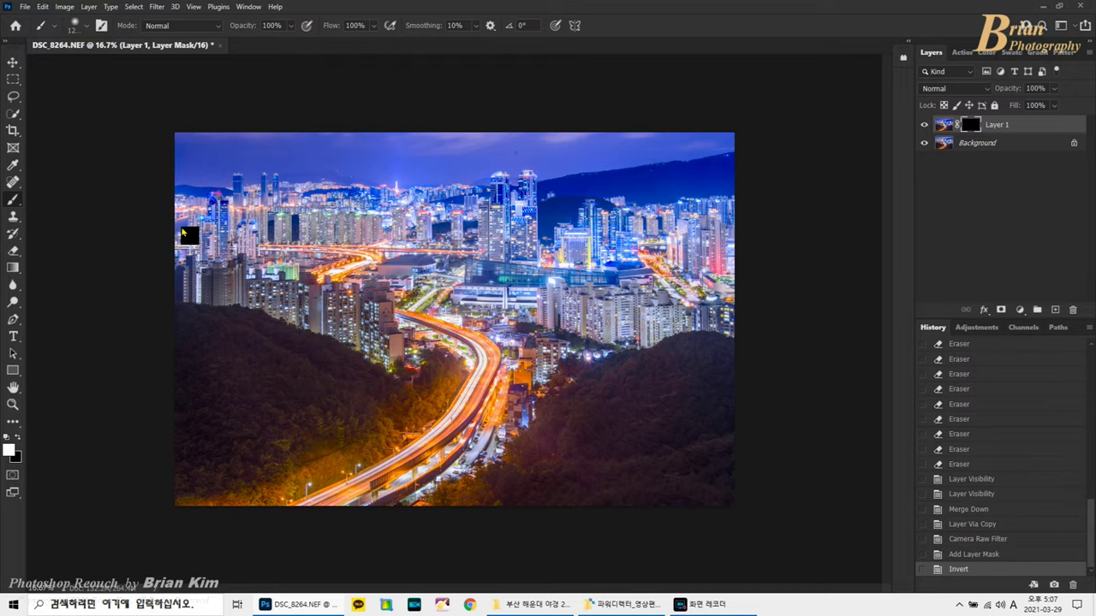
{"action": "left_click", "coordinate": [185, 233]}
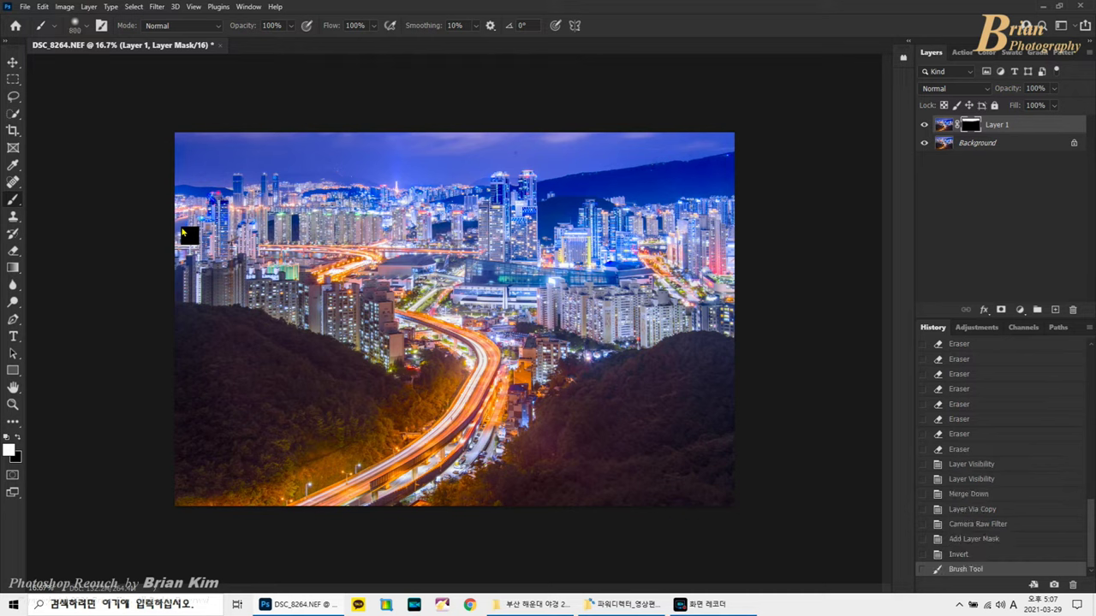
Paint white on Layer 1's mask with a 200 px brush over the skyline, the central buildings and the twin towers.
{"action": "left_click_drag", "start_coordinate": [137, 245], "coordinate": [266, 190]}
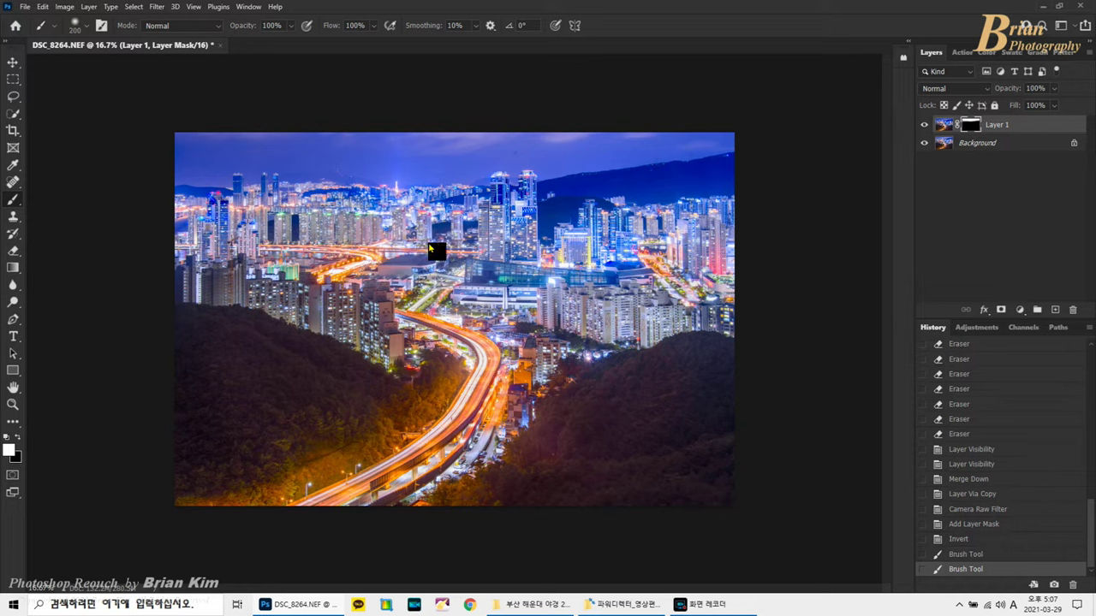
{"action": "left_click_drag", "start_coordinate": [412, 220], "coordinate": [416, 248]}
{"action": "mouse_move", "coordinate": [502, 305]}
{"action": "left_mouse_down"}
{"action": "mouse_move", "coordinate": [463, 299]}
{"action": "mouse_move", "coordinate": [530, 299]}
{"action": "left_mouse_up"}
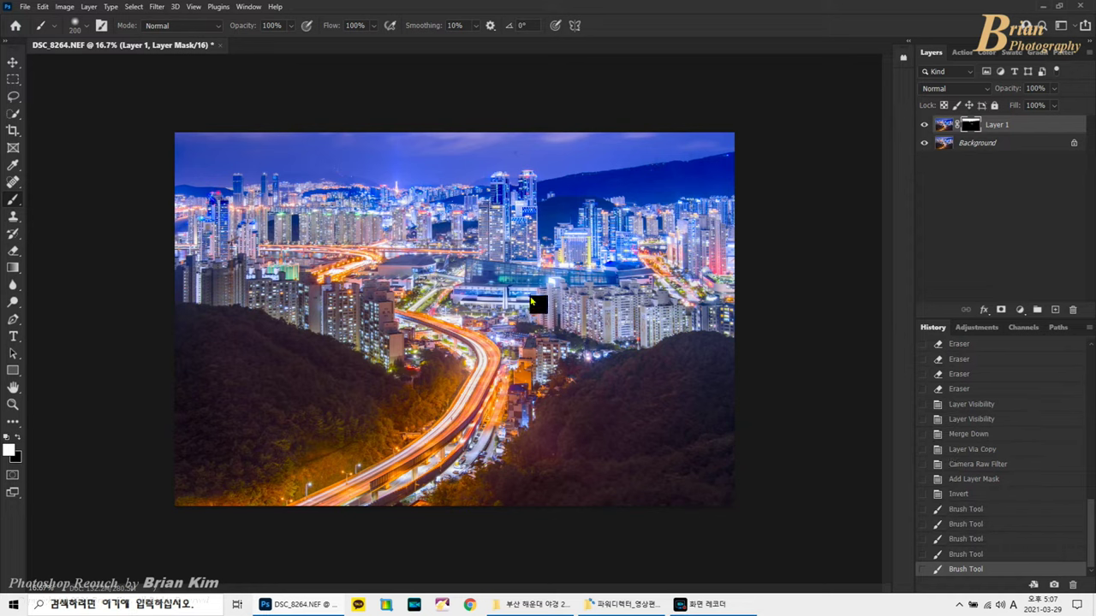
{"action": "left_click", "coordinate": [498, 307]}
{"action": "left_click", "coordinate": [625, 247]}
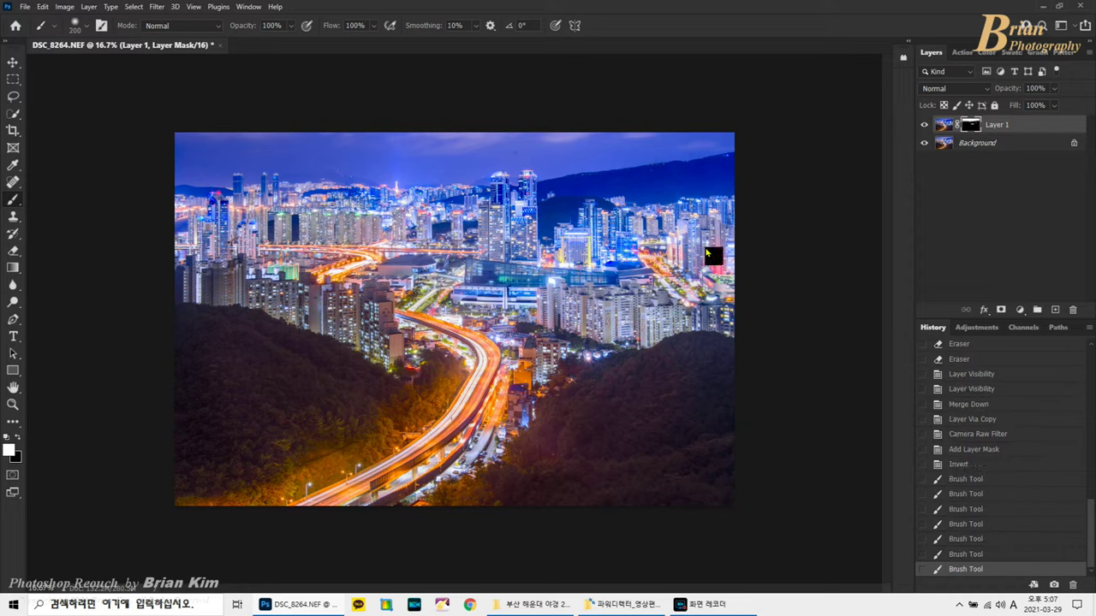
{"action": "left_click", "coordinate": [371, 219]}
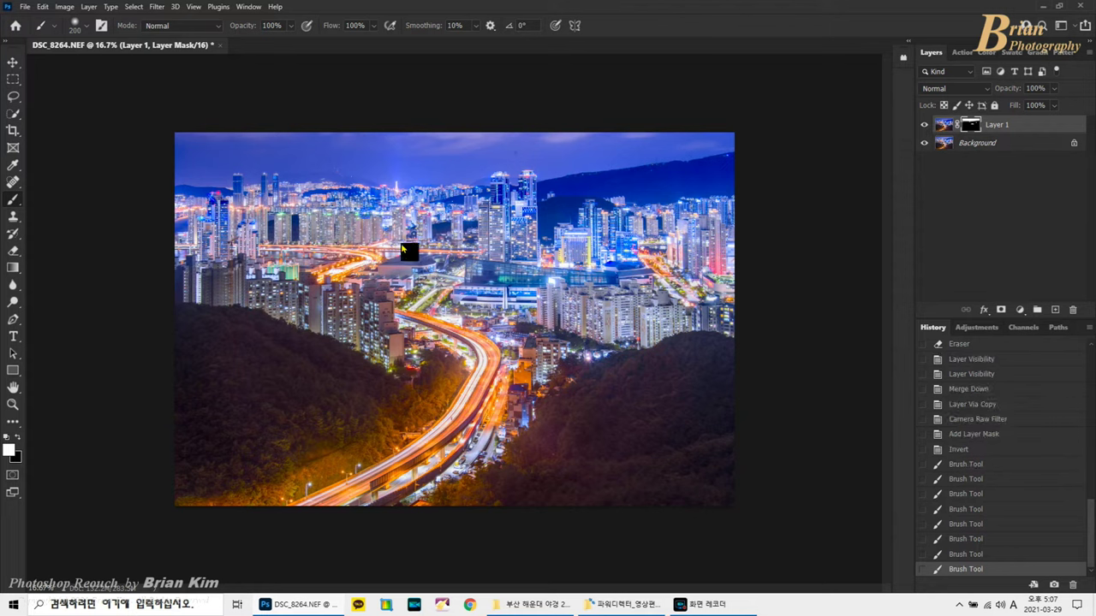
{"action": "left_click", "coordinate": [502, 245]}
{"action": "left_click", "coordinate": [489, 221]}
{"action": "mouse_move", "coordinate": [486, 225]}
{"action": "left_mouse_down"}
{"action": "mouse_move", "coordinate": [484, 253]}
{"action": "mouse_move", "coordinate": [507, 269]}
{"action": "left_mouse_up"}
{"action": "left_click", "coordinate": [529, 229]}
Enlarge the brush to 600 px and paint white on the mask over the buildings in the middle of the city.
{"action": "key", "text": "bracketright"}
{"action": "key", "text": "bracketright"}
{"action": "key", "text": "bracketright"}
{"action": "key", "text": "bracketright"}
{"action": "key", "text": "bracketright"}
{"action": "mouse_move", "coordinate": [560, 305]}
{"action": "left_mouse_down"}
{"action": "mouse_move", "coordinate": [613, 321]}
{"action": "mouse_move", "coordinate": [688, 311]}
{"action": "mouse_move", "coordinate": [559, 315]}
{"action": "mouse_move", "coordinate": [601, 319]}
{"action": "mouse_move", "coordinate": [537, 301]}
{"action": "left_mouse_up"}
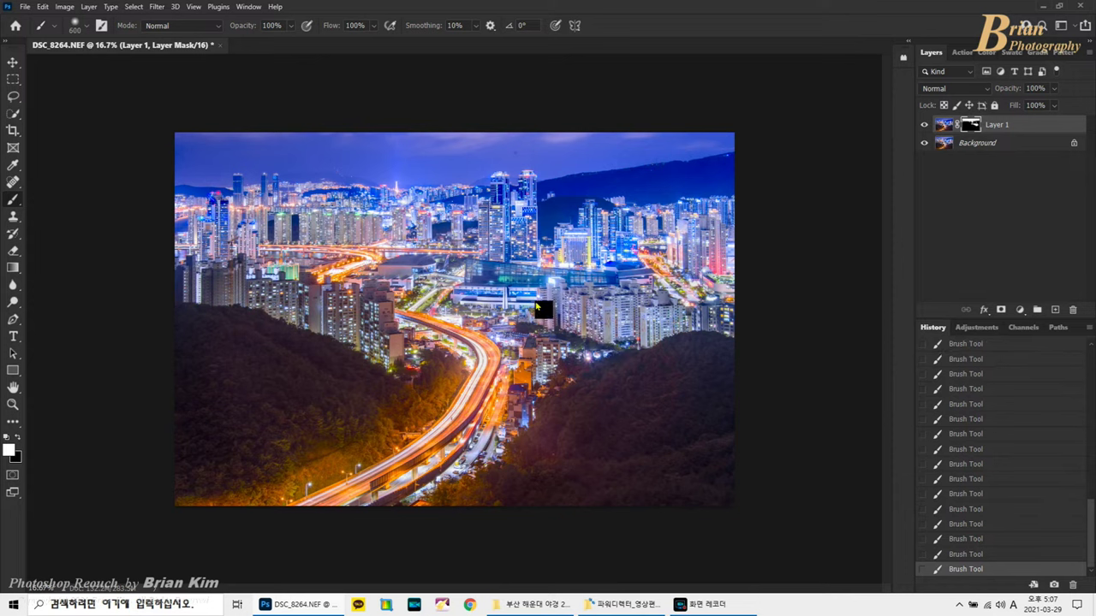
Toggle Layer 1's visibility to compare the blue adjustment, and merge the layer into the Background.
{"action": "left_click", "coordinate": [925, 126]}
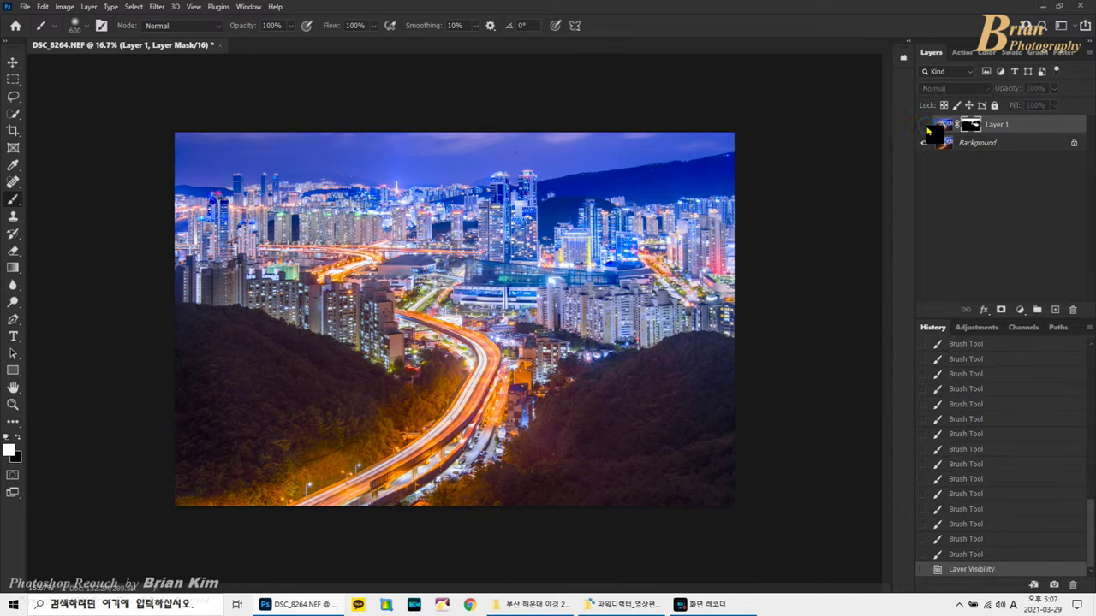
{"action": "left_click", "coordinate": [925, 126]}
{"action": "left_click", "coordinate": [925, 125]}
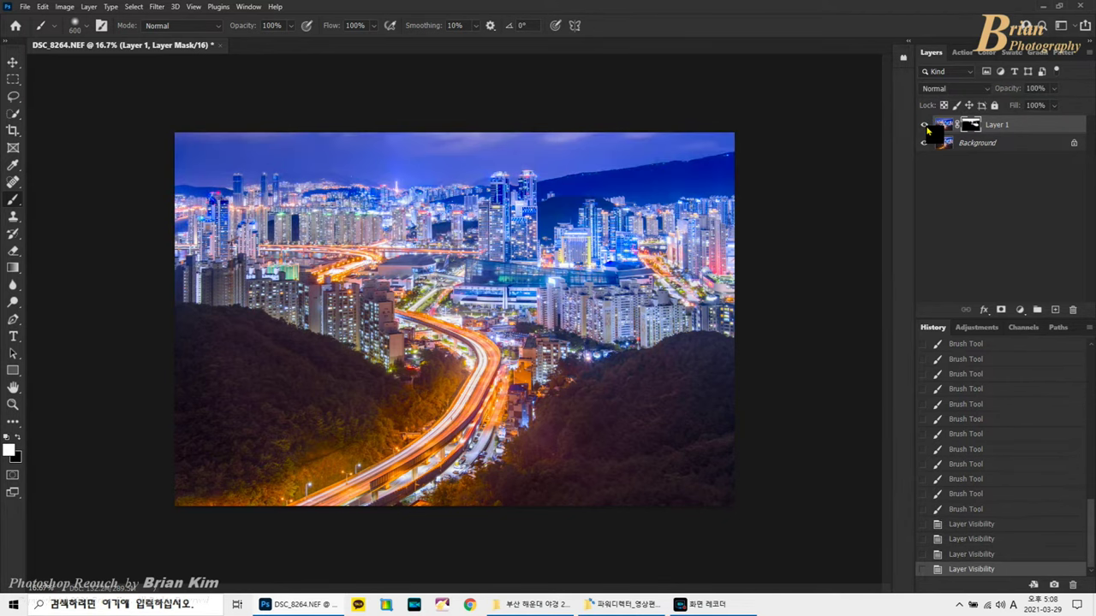
{"action": "left_click", "coordinate": [937, 129]}
{"action": "key", "text": "ctrl+e"}
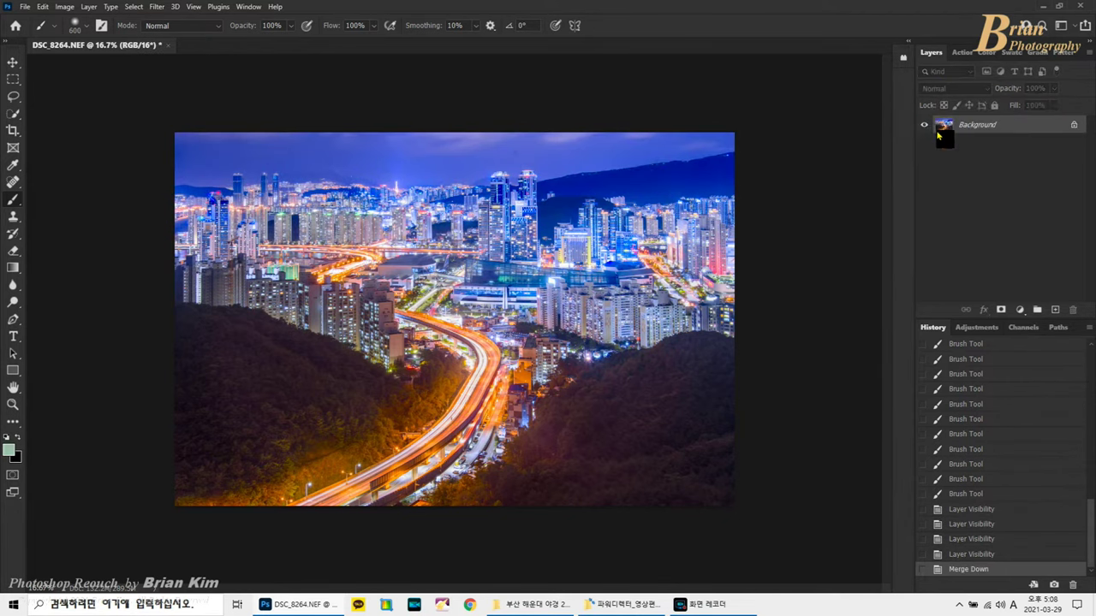
Duplicate the Background and remove the two dark spots in the sky around the twin towers with the Spot Healing Brush.
{"action": "key", "text": "ctrl+j"}
{"action": "key", "text": "ctrl+plus"}
{"action": "key", "text": "ctrl+plus"}
{"action": "key", "text": "ctrl+plus"}
{"action": "key", "text": "ctrl+plus"}
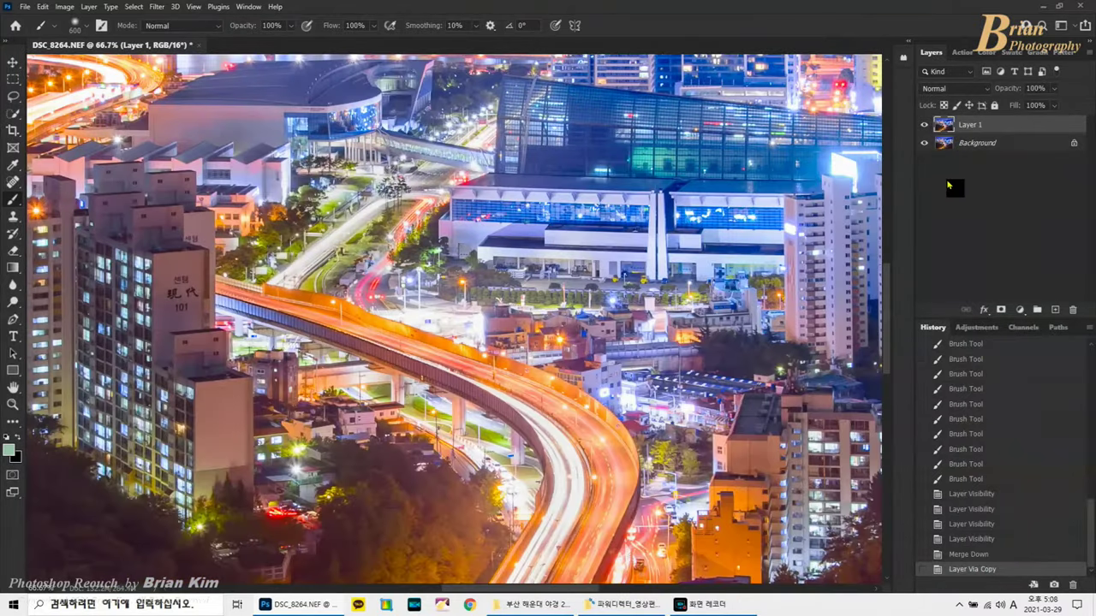
{"action": "left_click_drag", "start_coordinate": [897, 283], "coordinate": [891, 176]}
{"action": "left_click", "coordinate": [13, 182]}
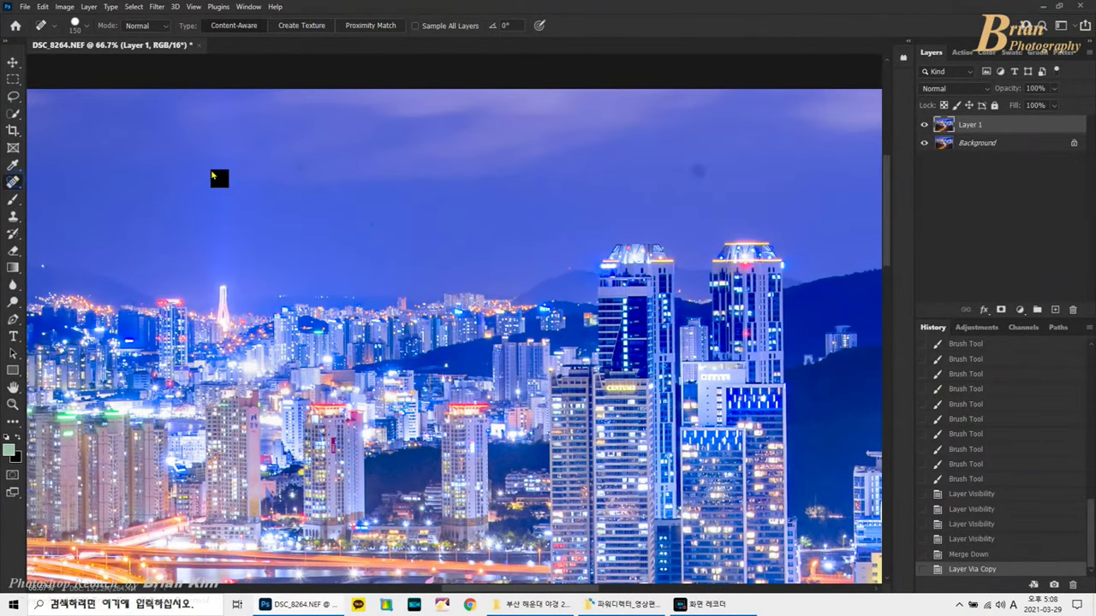
{"action": "left_click", "coordinate": [302, 171]}
{"action": "left_click", "coordinate": [701, 172]}
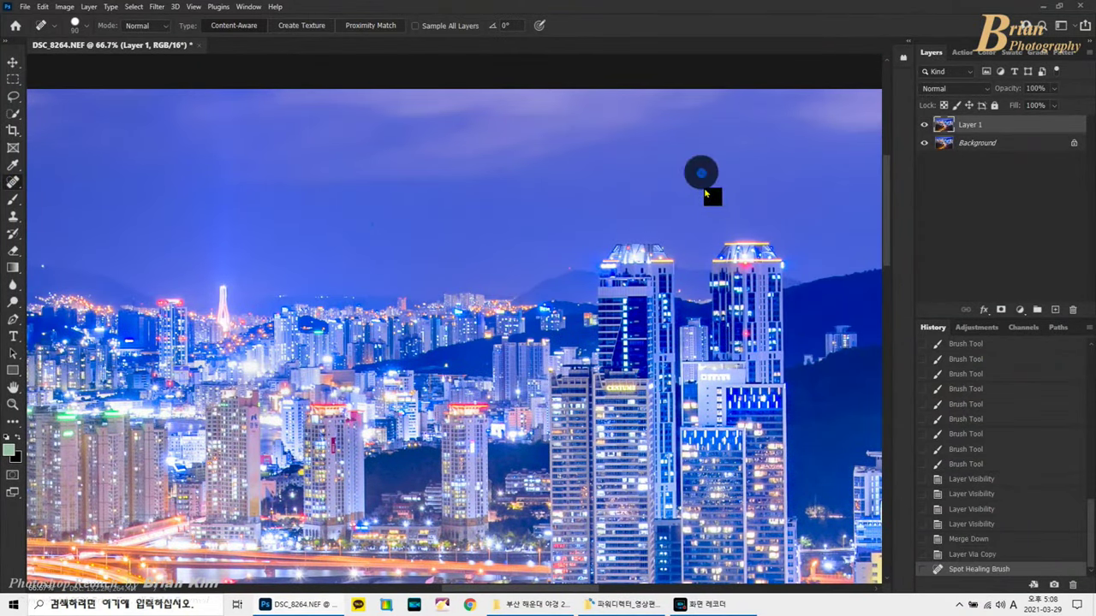
Heal the remaining spots in the left and far right parts of the sky with an 80 px brush, and merge Layer 1 down.
{"action": "left_click_drag", "start_coordinate": [499, 591], "coordinate": [362, 589]}
{"action": "key", "text": "bracketleft"}
{"action": "left_click", "coordinate": [710, 205]}
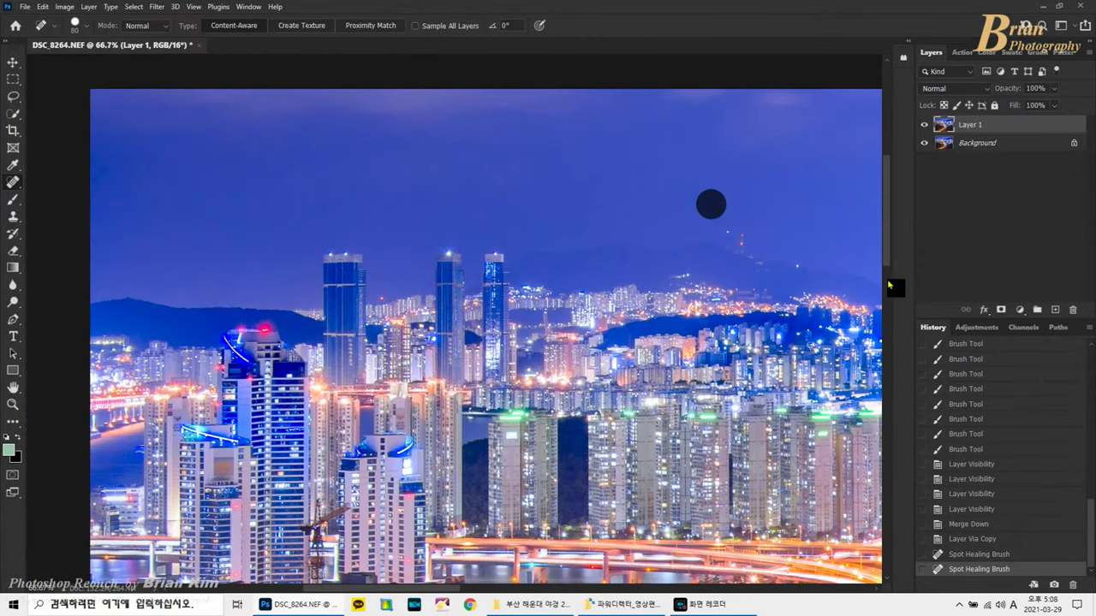
{"action": "left_click_drag", "start_coordinate": [890, 257], "coordinate": [887, 240]}
{"action": "mouse_move", "coordinate": [411, 591]}
{"action": "left_mouse_down"}
{"action": "mouse_move", "coordinate": [607, 588]}
{"action": "mouse_move", "coordinate": [684, 569]}
{"action": "mouse_move", "coordinate": [705, 228]}
{"action": "left_mouse_up"}
{"action": "left_click", "coordinate": [692, 219]}
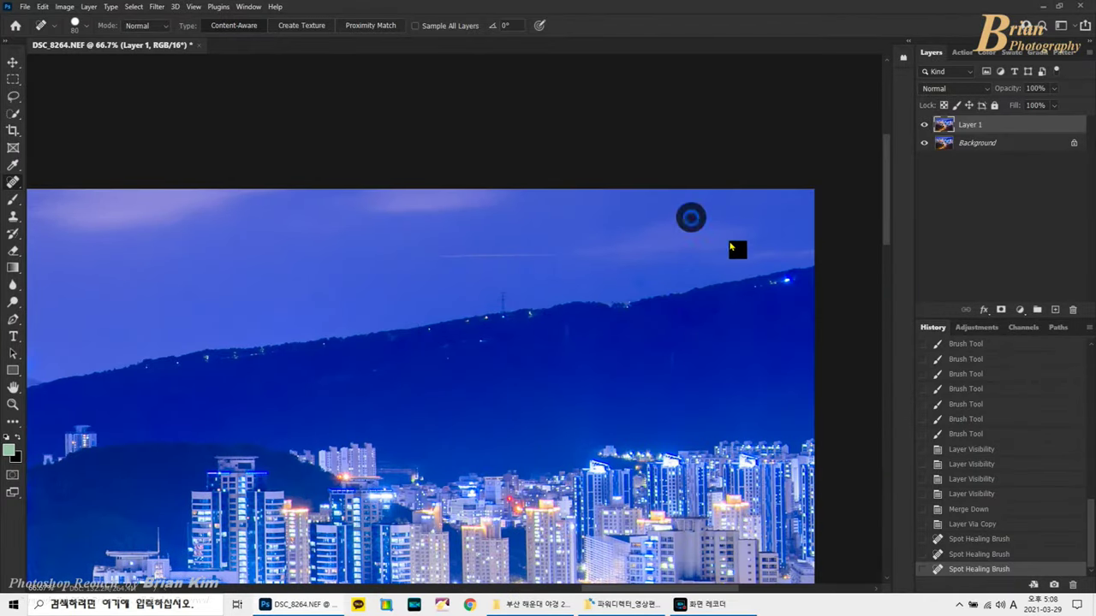
{"action": "key", "text": "ctrl+0"}
{"action": "key", "text": "ctrl+e"}
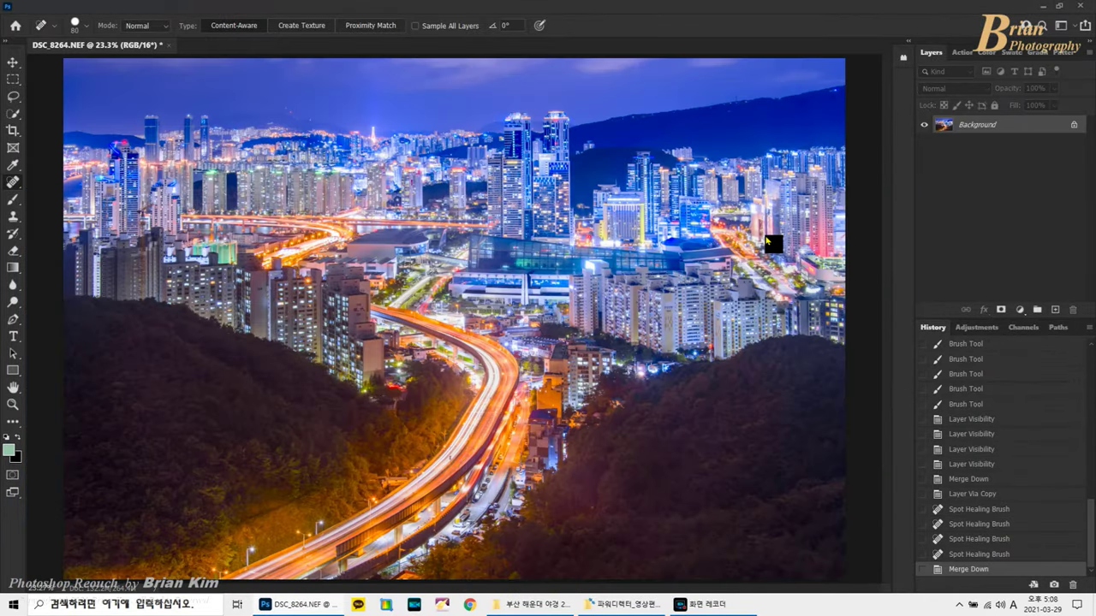
Duplicate the Background and set the Blues luminance to +12 in Camera Raw's Color Mixer.
{"action": "key", "text": "ctrl+j"}
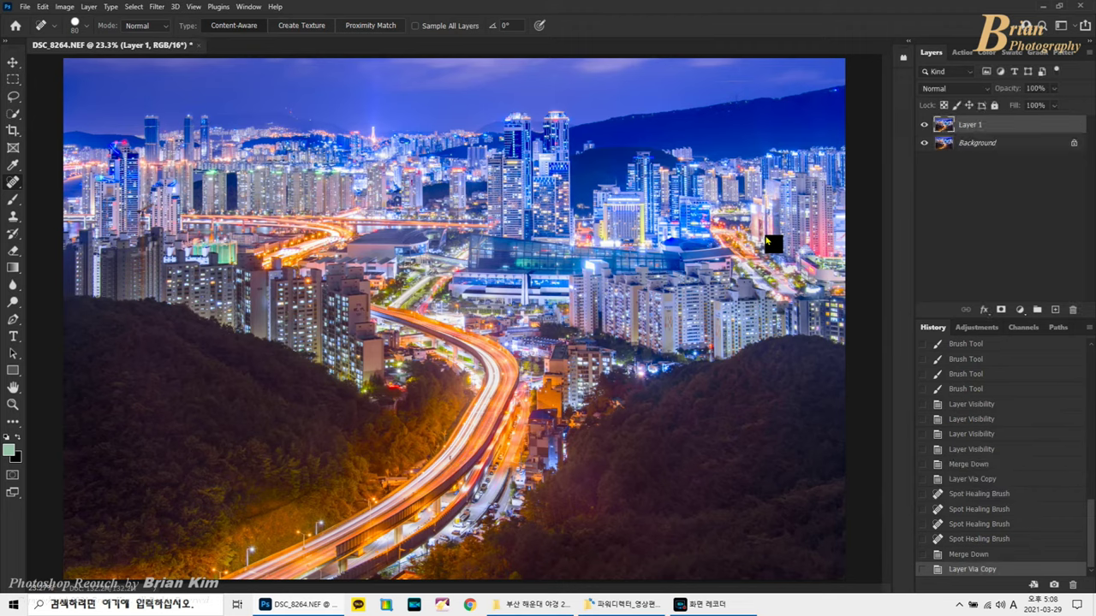
{"action": "left_click", "coordinate": [156, 9]}
{"action": "left_click", "coordinate": [203, 100]}
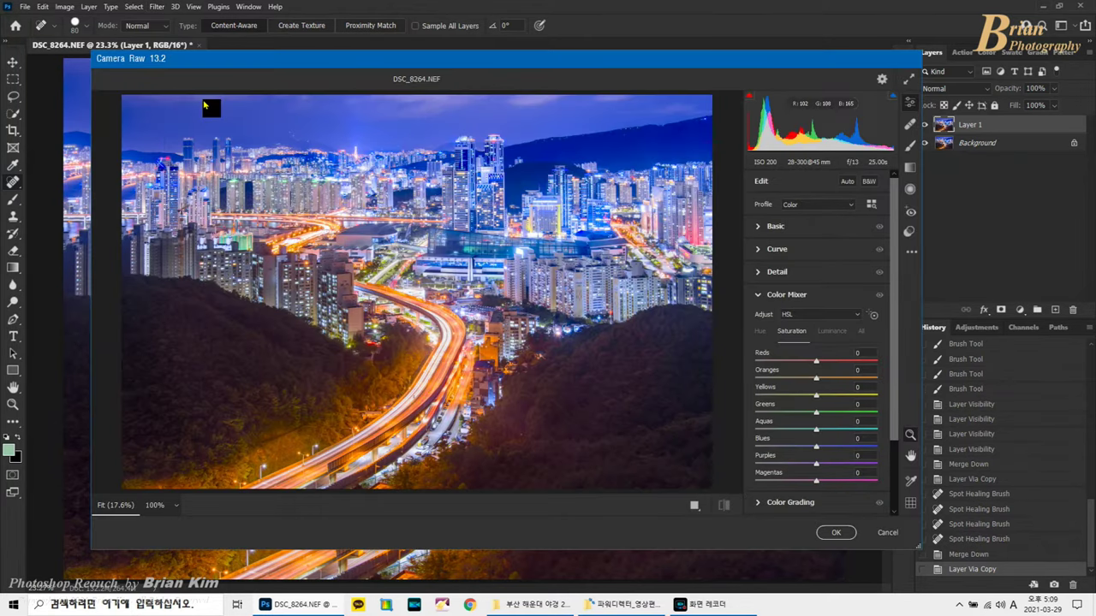
{"action": "left_click", "coordinate": [833, 332]}
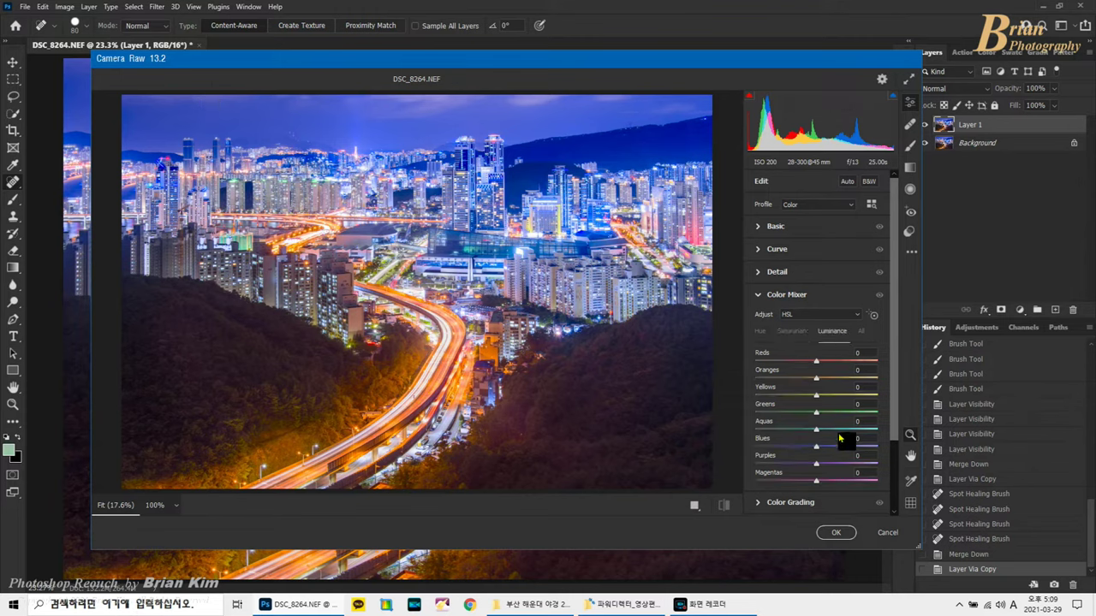
{"action": "left_click", "coordinate": [837, 446]}
{"action": "left_click_drag", "start_coordinate": [838, 450], "coordinate": [820, 449]}
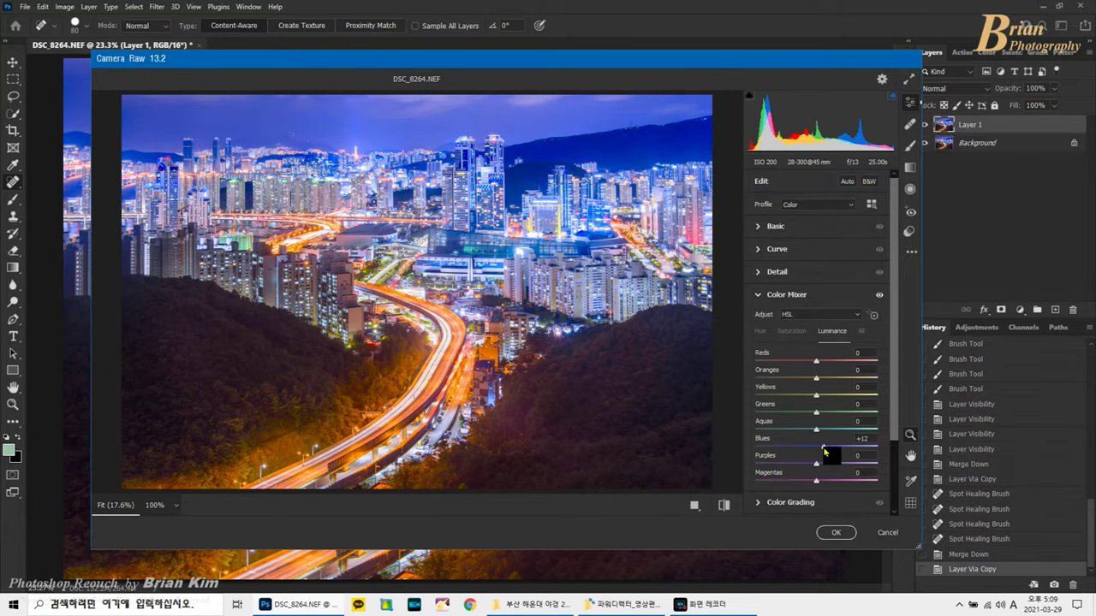
{"action": "left_click", "coordinate": [837, 532]}
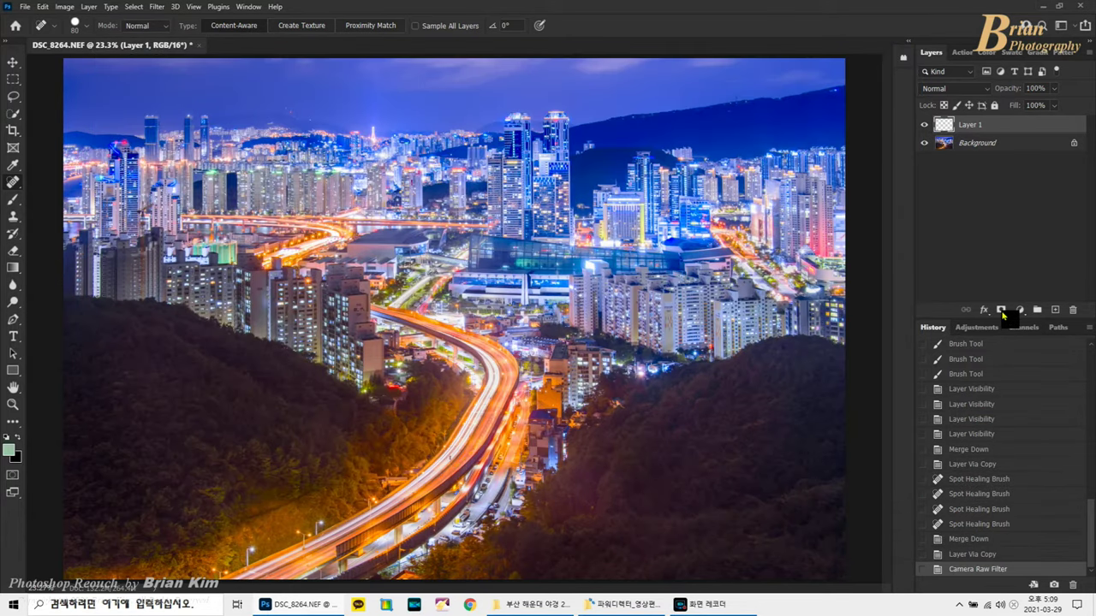
Add an inverted mask to Layer 1, reveal its blue adjustment across the sky with a 600 px brush, and merge the layer down.
{"action": "left_click", "coordinate": [1000, 310]}
{"action": "key", "text": "ctrl+i"}
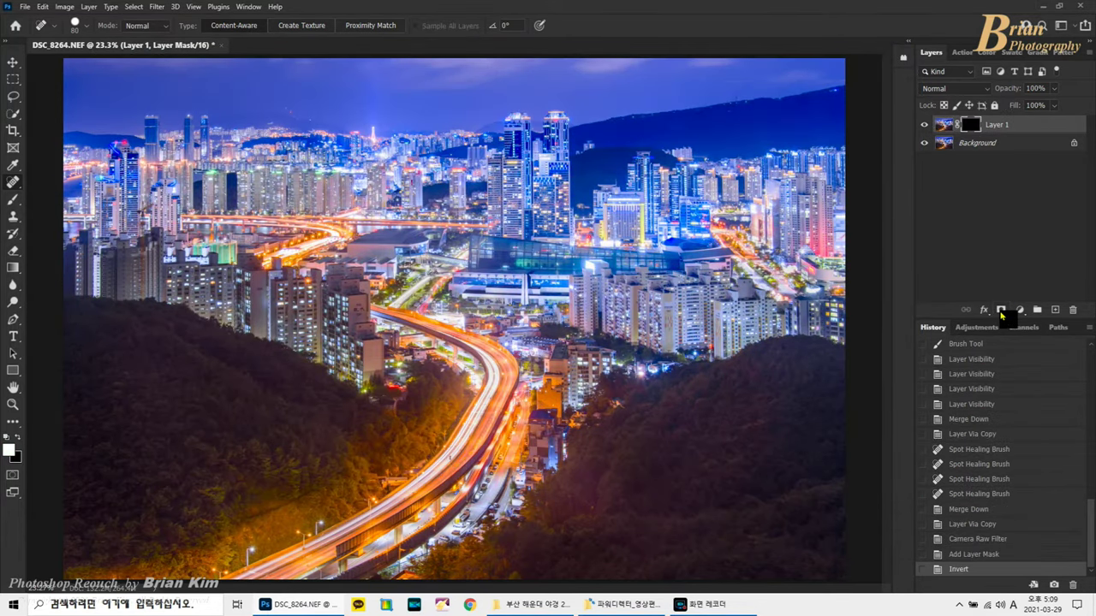
{"action": "key", "text": "ctrl+minus"}
{"action": "left_click", "coordinate": [13, 199]}
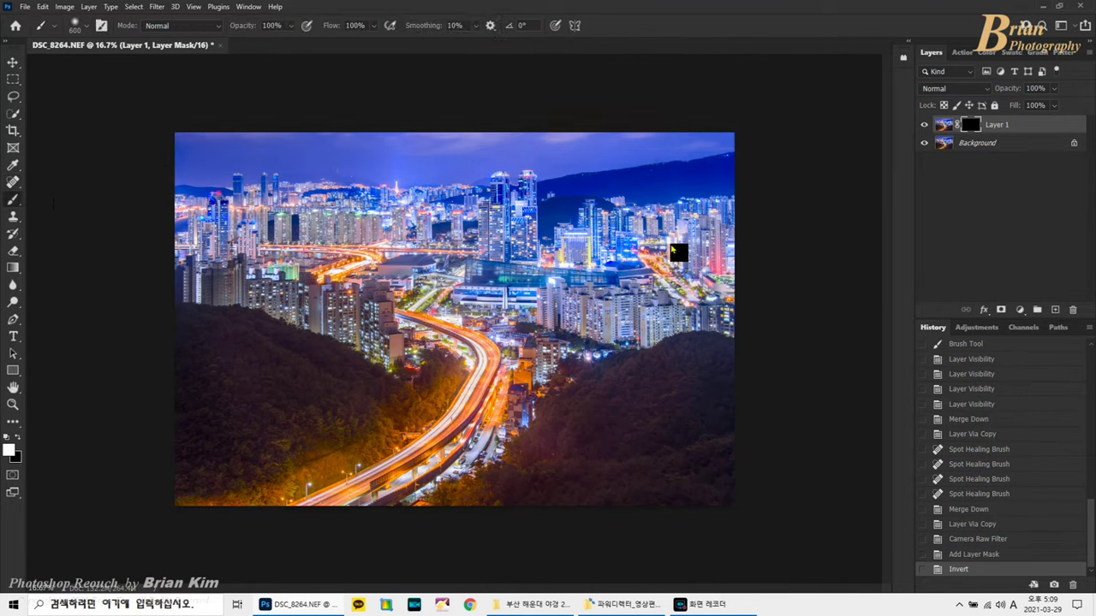
{"action": "mouse_move", "coordinate": [203, 186]}
{"action": "left_mouse_down"}
{"action": "mouse_move", "coordinate": [606, 166]}
{"action": "mouse_move", "coordinate": [736, 134]}
{"action": "mouse_move", "coordinate": [730, 124]}
{"action": "left_mouse_up"}
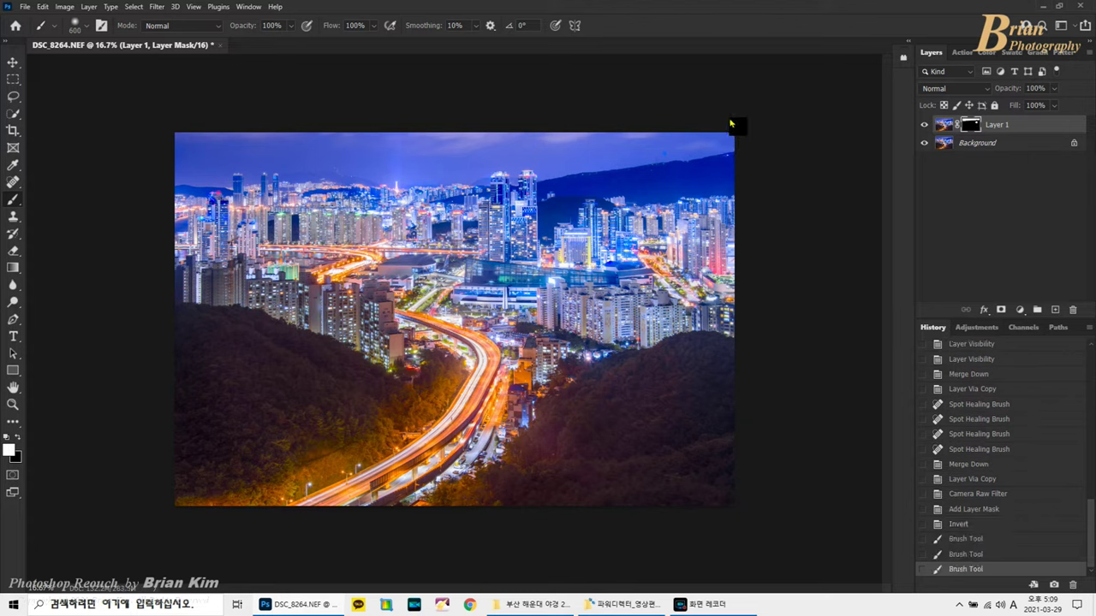
{"action": "key", "text": "ctrl+e"}
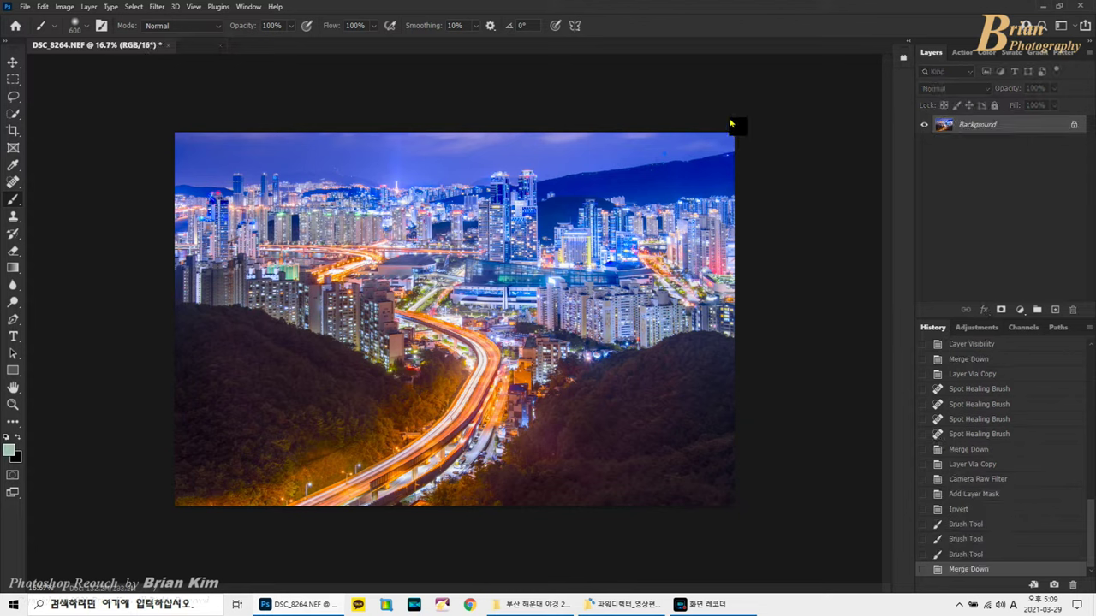
Duplicate the Background and raise Exposure to +0.75 and Shadows to +100 on the copy in Camera Raw.
{"action": "key", "text": "ctrl+j"}
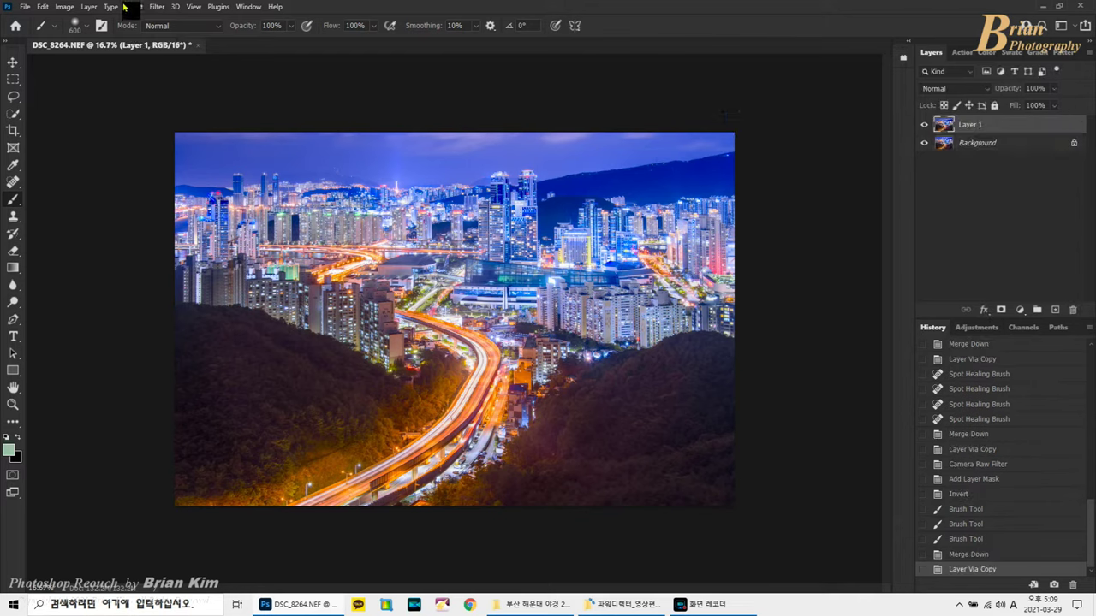
{"action": "left_click", "coordinate": [154, 7]}
{"action": "left_click", "coordinate": [211, 97]}
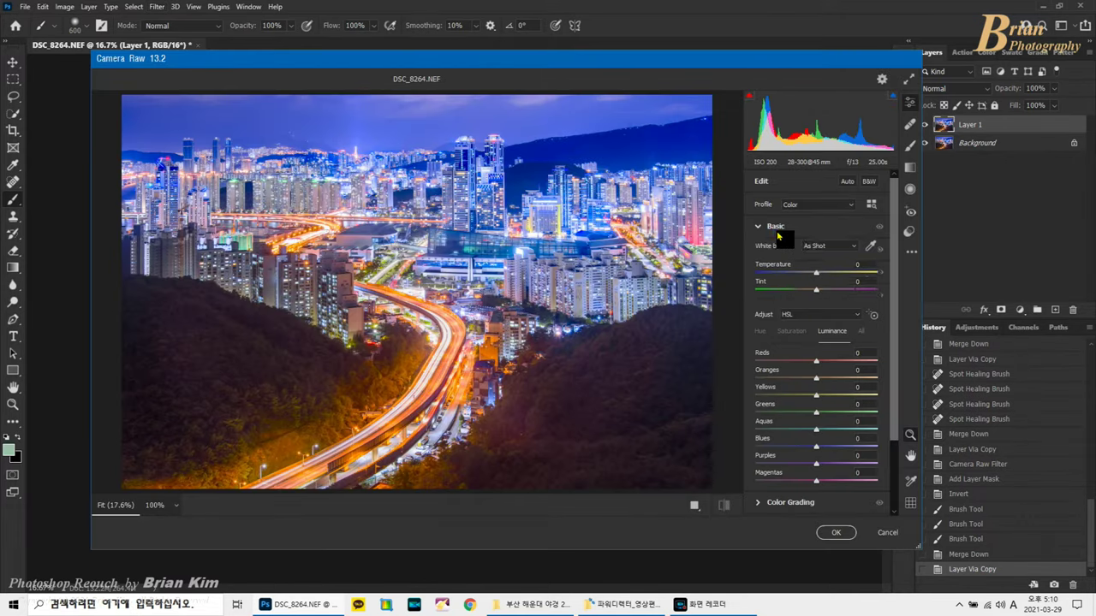
{"action": "left_click_drag", "start_coordinate": [816, 293], "coordinate": [825, 292]}
{"action": "left_click_drag", "start_coordinate": [817, 344], "coordinate": [842, 346]}
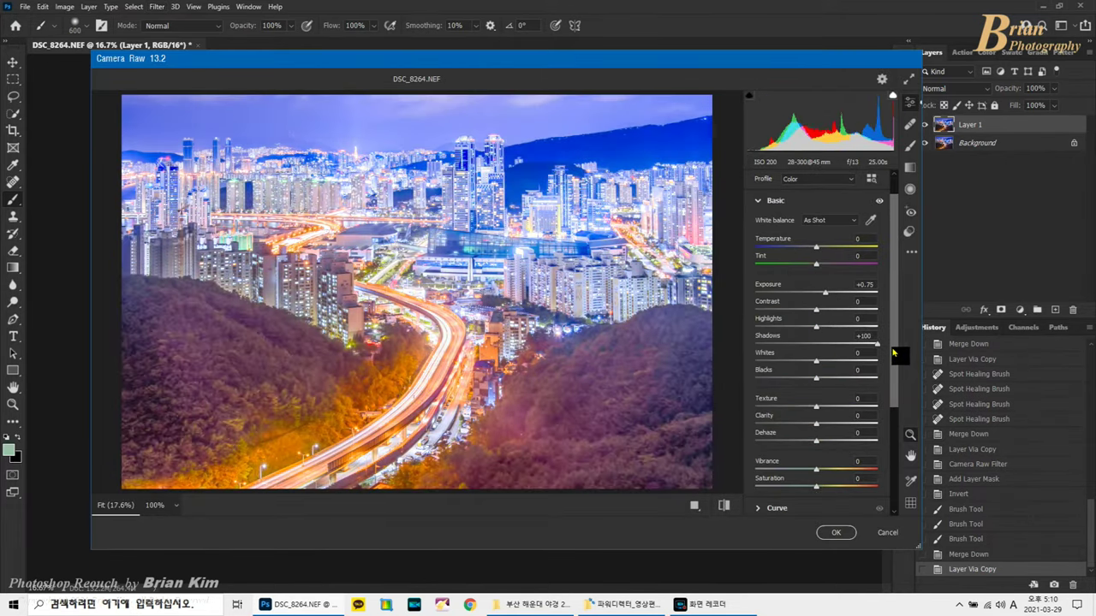
{"action": "left_click", "coordinate": [836, 532]}
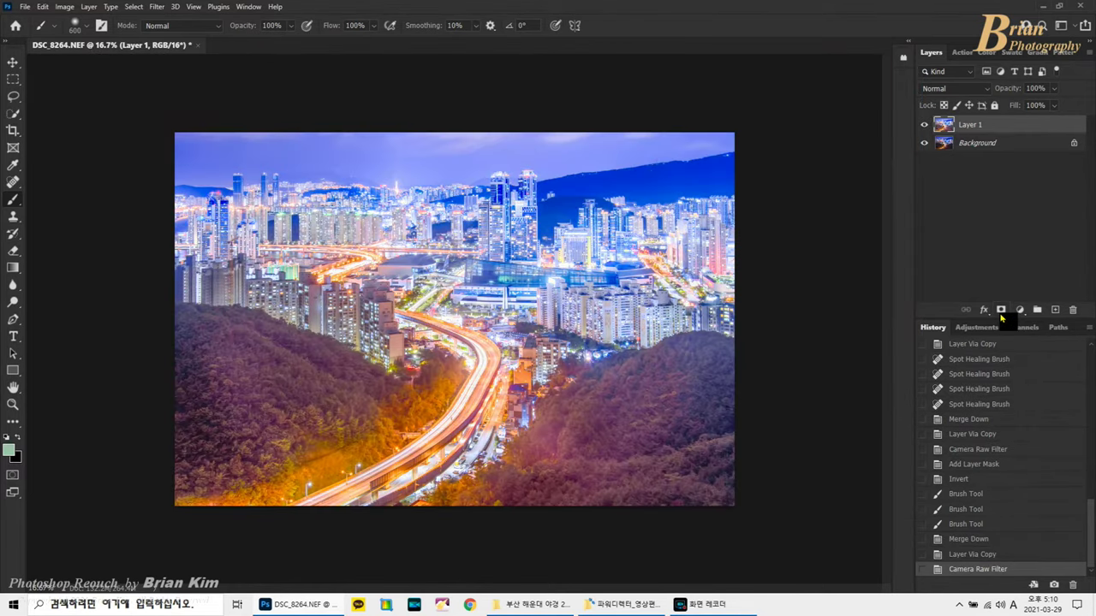
Hide the brightened Layer 1 with an inverted mask and quick-select the dark buildings at the photo's left edge.
{"action": "left_click", "coordinate": [1001, 309]}
{"action": "key", "text": "ctrl+i"}
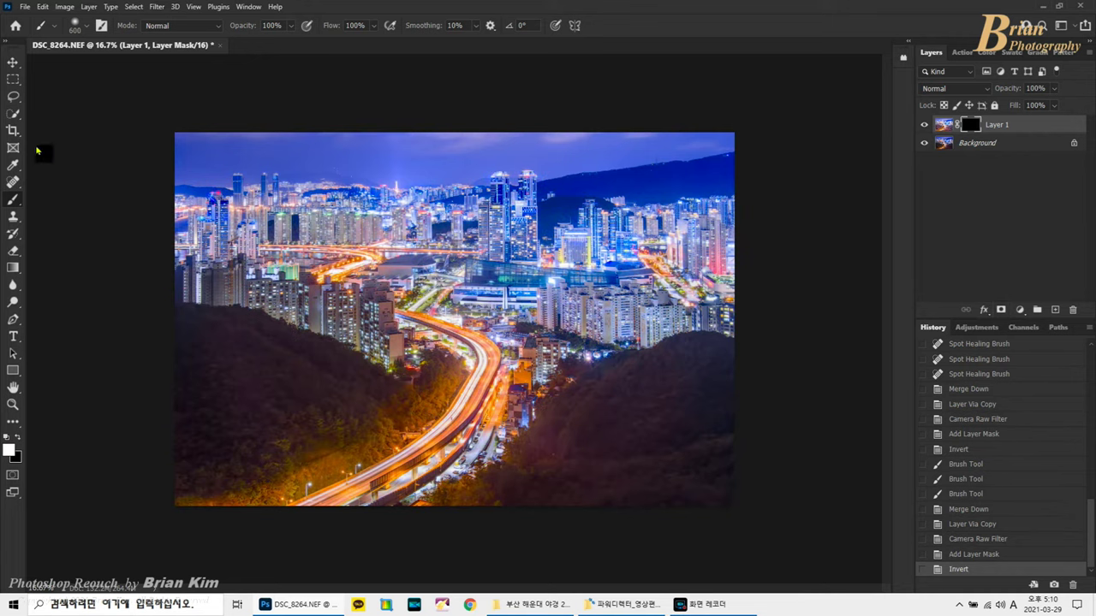
{"action": "left_click", "coordinate": [13, 114]}
{"action": "mouse_move", "coordinate": [188, 267]}
{"action": "left_mouse_down"}
{"action": "mouse_move", "coordinate": [198, 298]}
{"action": "mouse_move", "coordinate": [215, 279]}
{"action": "mouse_move", "coordinate": [247, 277]}
{"action": "mouse_move", "coordinate": [206, 306]}
{"action": "left_mouse_up"}
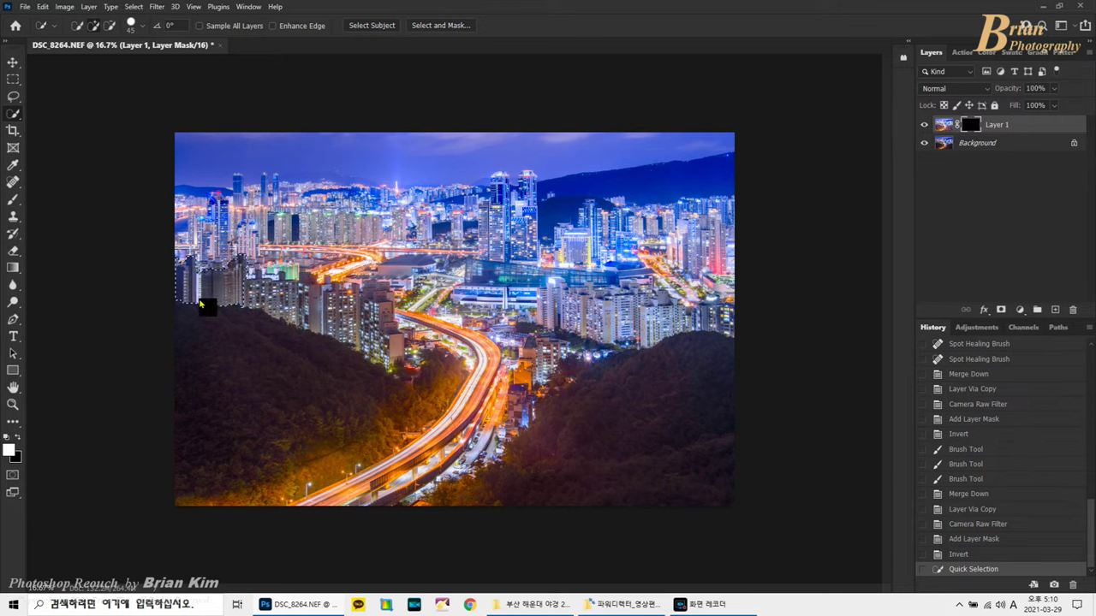
Brighten the selected left-edge buildings by painting the mask in white at 40% brush opacity, and clear the selection.
{"action": "left_click", "coordinate": [13, 200]}
{"action": "mouse_move", "coordinate": [197, 274]}
{"action": "left_mouse_down"}
{"action": "mouse_move", "coordinate": [220, 289]}
{"action": "mouse_move", "coordinate": [193, 304]}
{"action": "mouse_move", "coordinate": [161, 301]}
{"action": "left_mouse_up"}
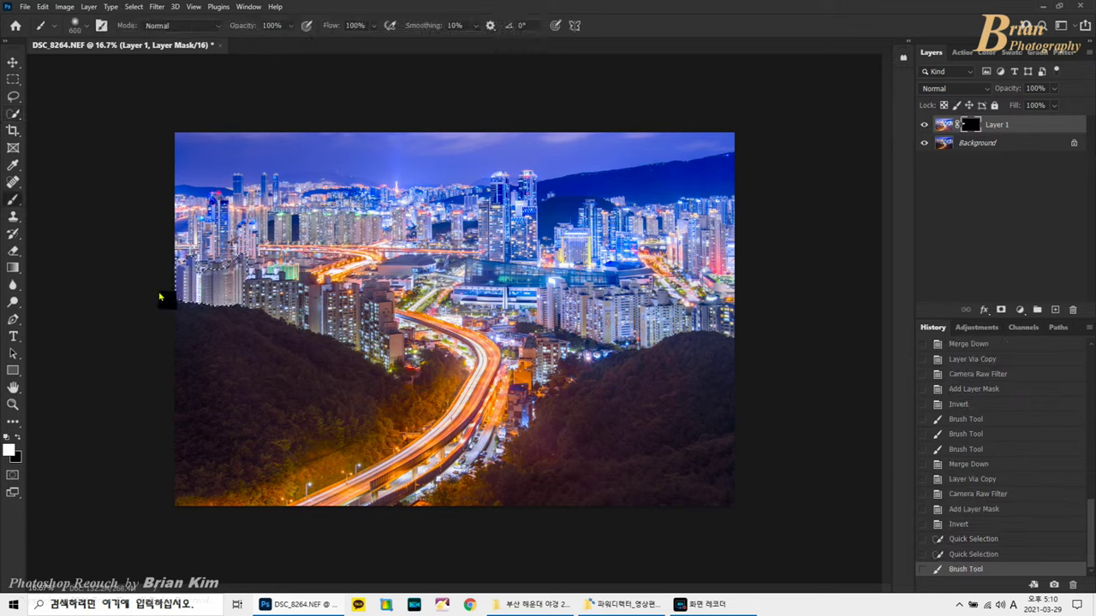
{"action": "key", "text": "ctrl+z"}
{"action": "left_click", "coordinate": [292, 25]}
{"action": "left_click_drag", "start_coordinate": [291, 40], "coordinate": [257, 43]}
{"action": "left_click_drag", "start_coordinate": [238, 274], "coordinate": [134, 311]}
{"action": "key", "text": "ctrl+d"}
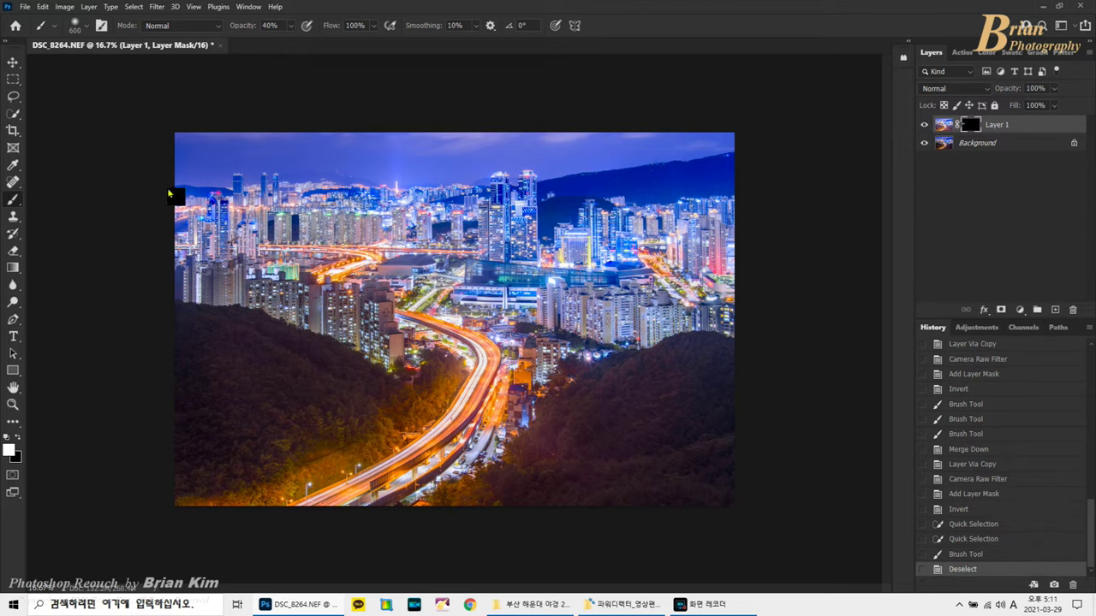
Quick-select the apartment blocks above the left hill, brighten them with the 40% brush on the mask, and deselect.
{"action": "left_click", "coordinate": [14, 114]}
{"action": "mouse_move", "coordinate": [389, 348]}
{"action": "left_mouse_down"}
{"action": "mouse_move", "coordinate": [337, 304]}
{"action": "mouse_move", "coordinate": [263, 291]}
{"action": "mouse_move", "coordinate": [325, 289]}
{"action": "left_mouse_up"}
{"action": "right_click", "coordinate": [16, 202]}
{"action": "left_click", "coordinate": [68, 201]}
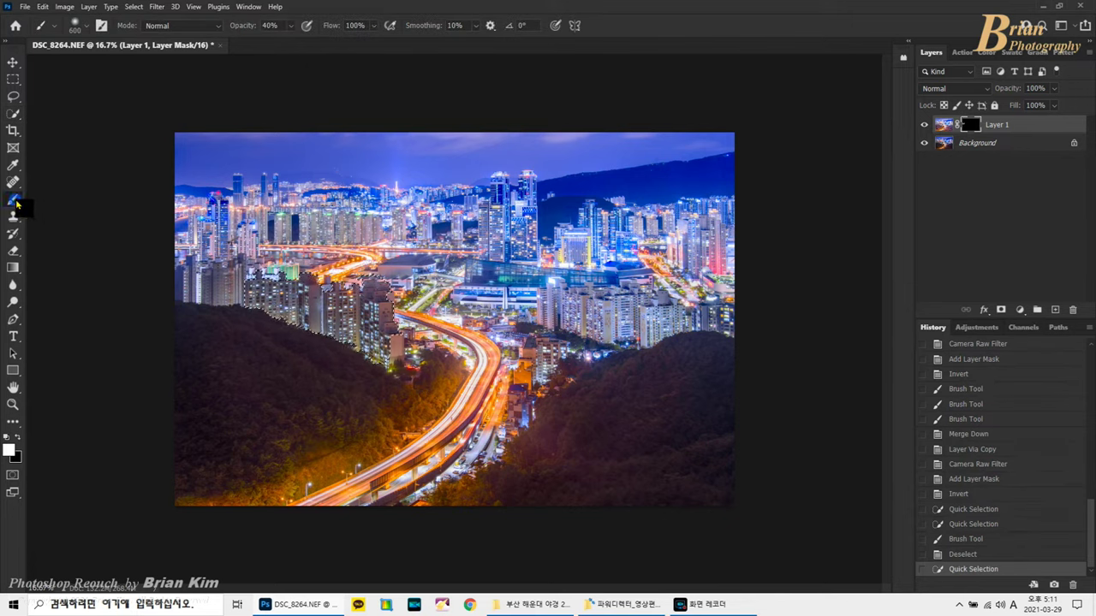
{"action": "mouse_move", "coordinate": [428, 299]}
{"action": "left_mouse_down"}
{"action": "mouse_move", "coordinate": [423, 334]}
{"action": "mouse_move", "coordinate": [386, 351]}
{"action": "mouse_move", "coordinate": [196, 304]}
{"action": "mouse_move", "coordinate": [354, 283]}
{"action": "mouse_move", "coordinate": [436, 309]}
{"action": "mouse_move", "coordinate": [447, 358]}
{"action": "mouse_move", "coordinate": [468, 314]}
{"action": "left_mouse_up"}
{"action": "key", "text": "ctrl+d"}
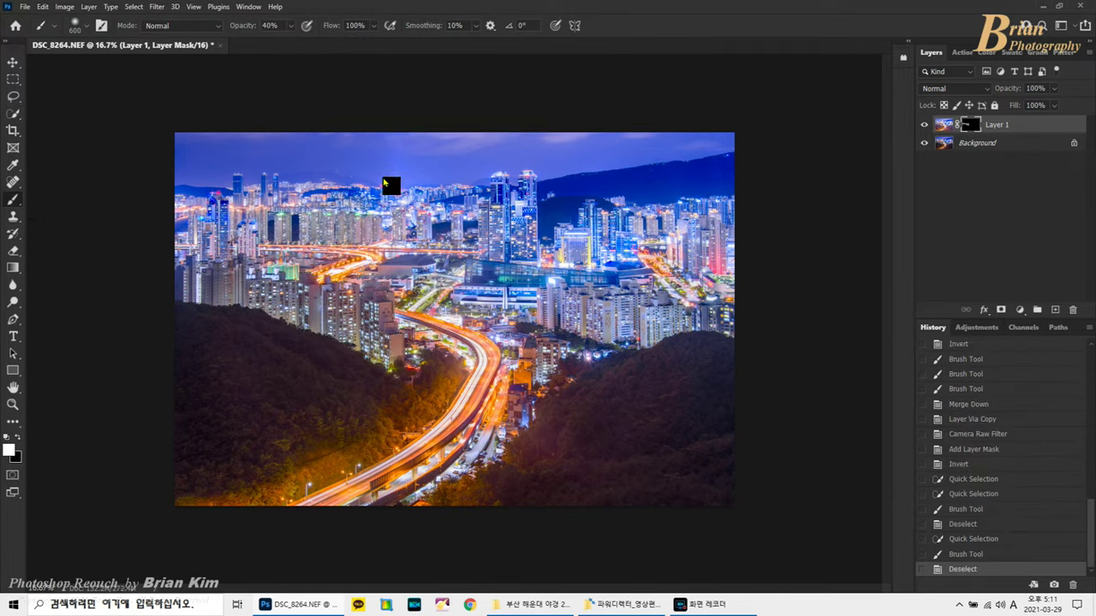
Quick-select the buildings at the far right above the hill, brighten them through the mask, and deselect.
{"action": "left_click", "coordinate": [13, 113]}
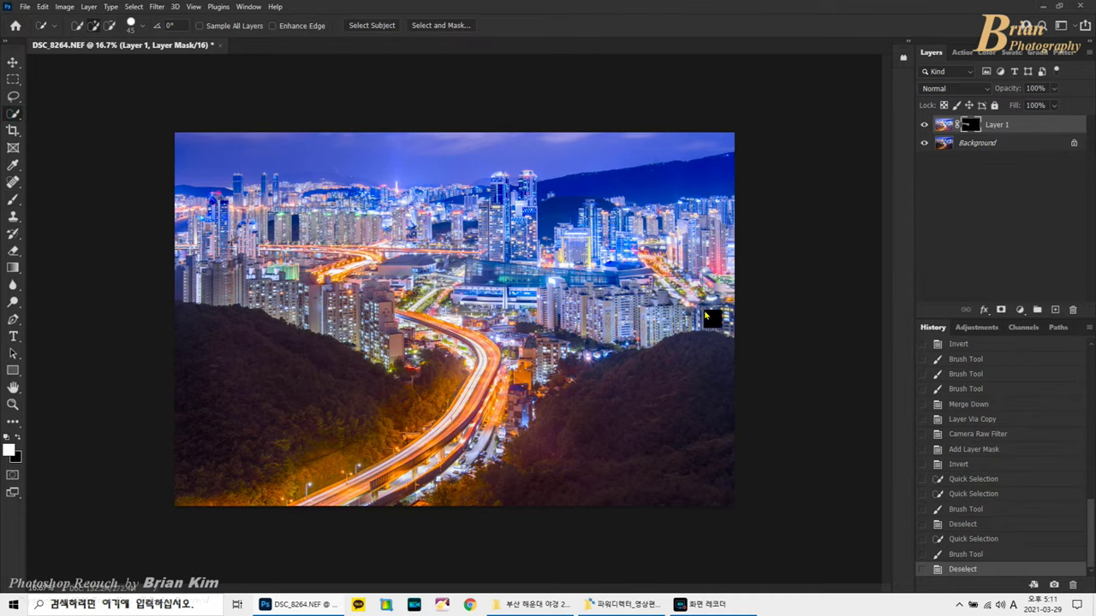
{"action": "left_click_drag", "start_coordinate": [740, 319], "coordinate": [691, 320]}
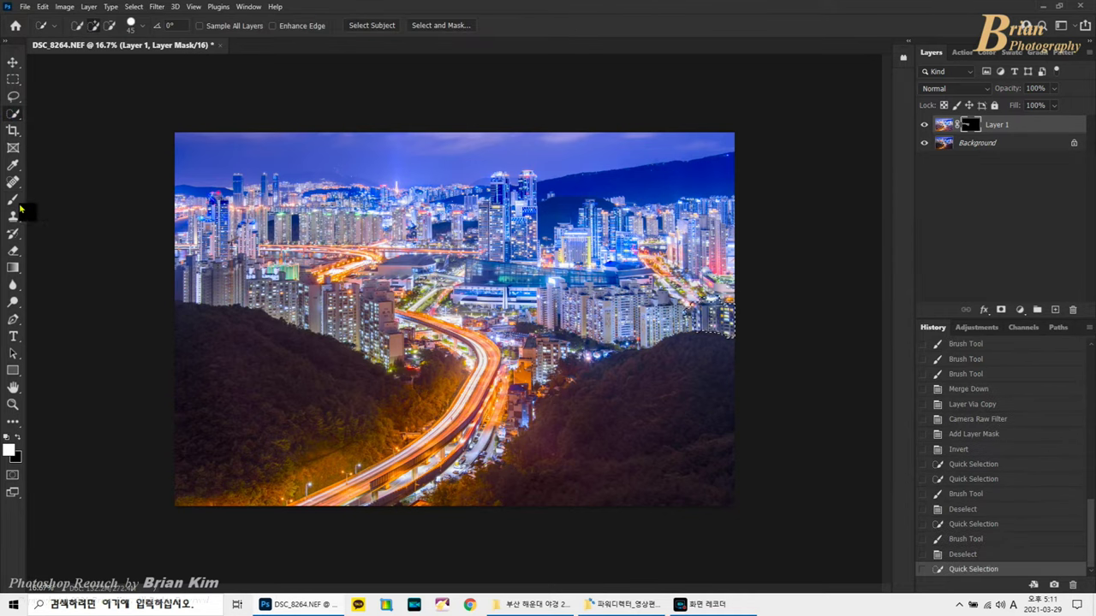
{"action": "left_click", "coordinate": [13, 199]}
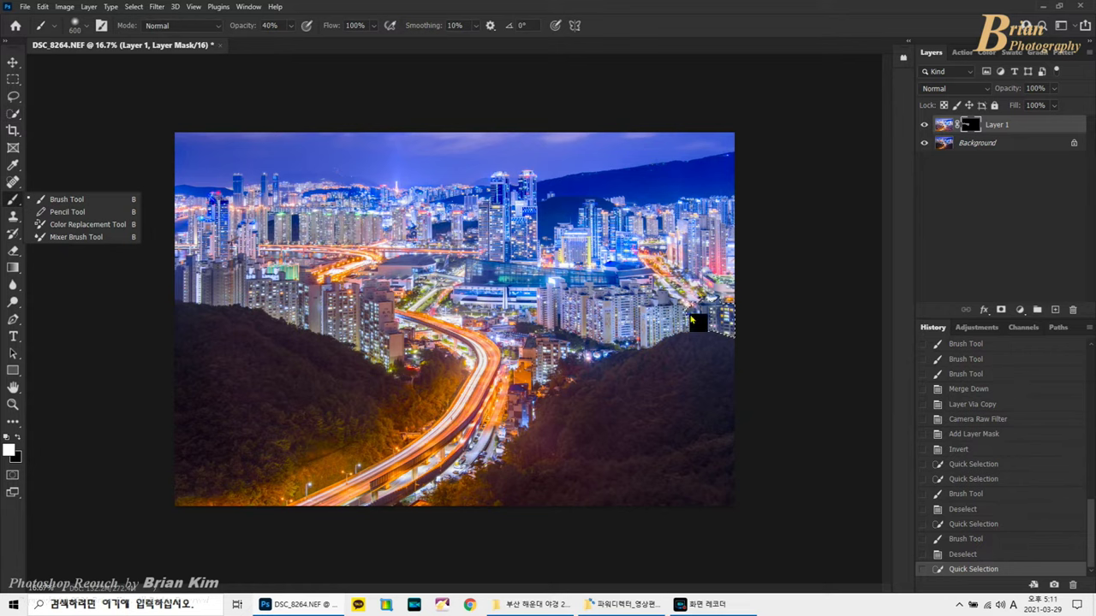
{"action": "left_click_drag", "start_coordinate": [770, 296], "coordinate": [806, 298]}
{"action": "key", "text": "ctrl+d"}
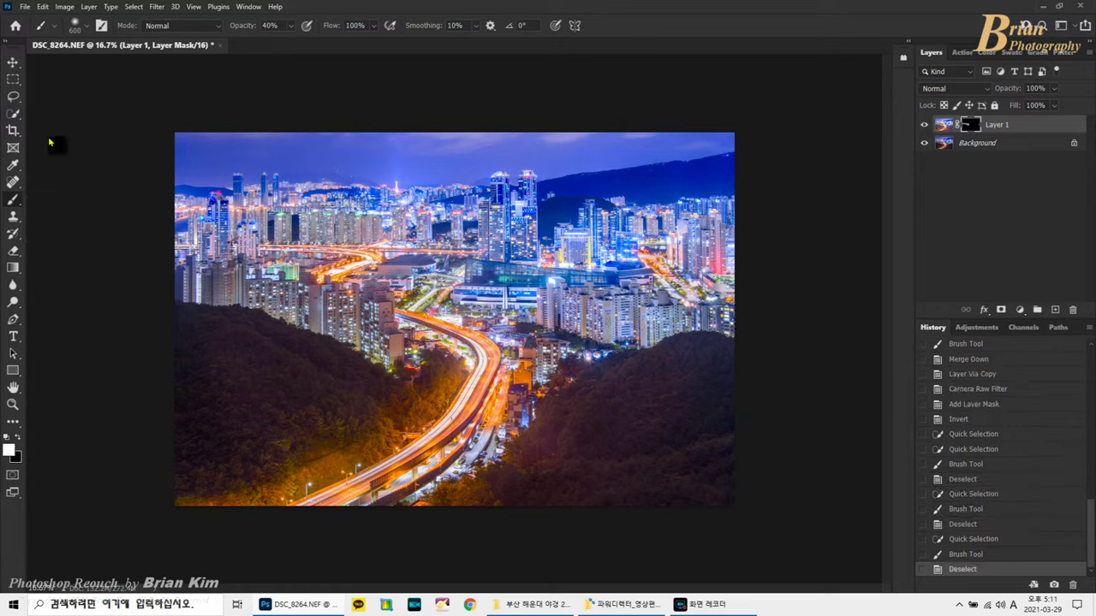
Quick-select the buildings between the highway and the right hill, brighten them with the Brush Tool on the mask, and deselect.
{"action": "left_click", "coordinate": [13, 114]}
{"action": "mouse_move", "coordinate": [528, 333]}
{"action": "left_mouse_down"}
{"action": "mouse_move", "coordinate": [585, 351]}
{"action": "mouse_move", "coordinate": [628, 346]}
{"action": "mouse_move", "coordinate": [538, 350]}
{"action": "left_mouse_up"}
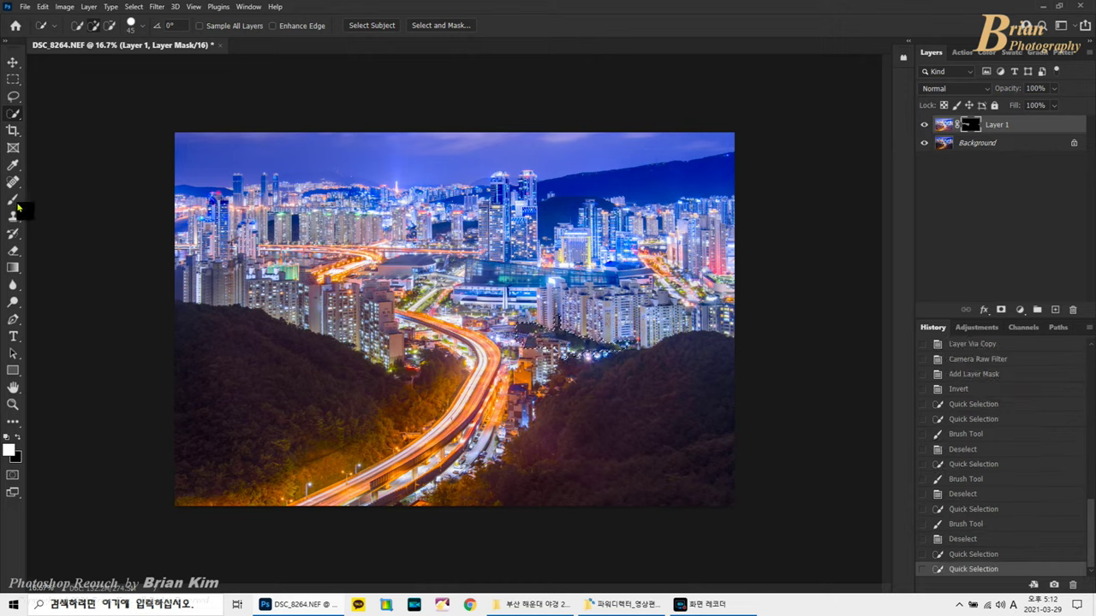
{"action": "right_click", "coordinate": [15, 203]}
{"action": "left_click", "coordinate": [56, 226]}
{"action": "right_click", "coordinate": [13, 199]}
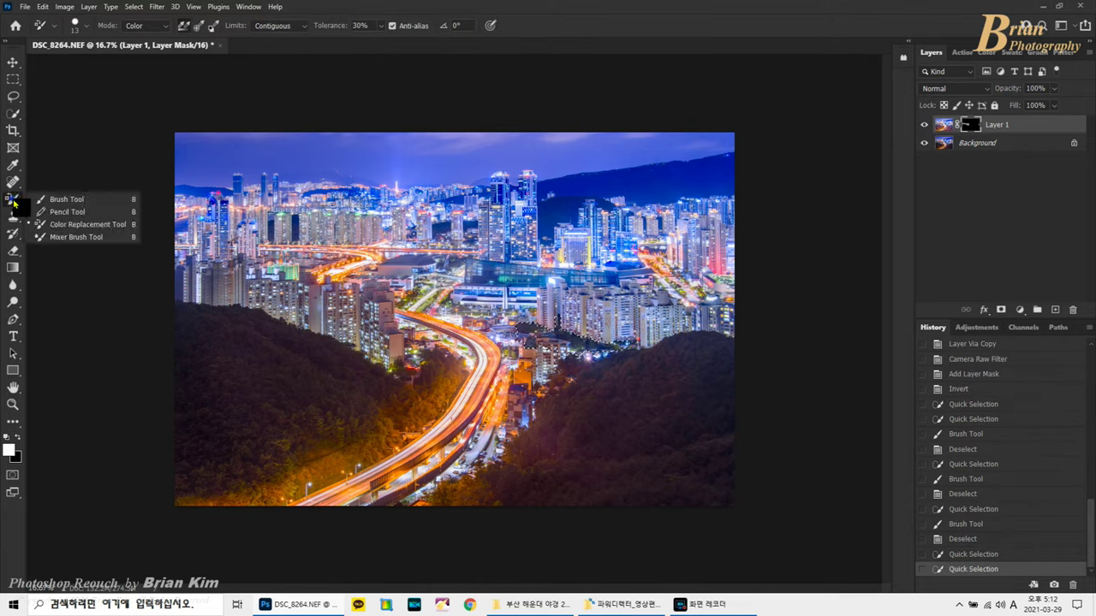
{"action": "left_click", "coordinate": [60, 198]}
{"action": "mouse_move", "coordinate": [578, 354]}
{"action": "left_mouse_down"}
{"action": "mouse_move", "coordinate": [533, 331]}
{"action": "mouse_move", "coordinate": [570, 349]}
{"action": "left_mouse_up"}
{"action": "key", "text": "ctrl+d"}
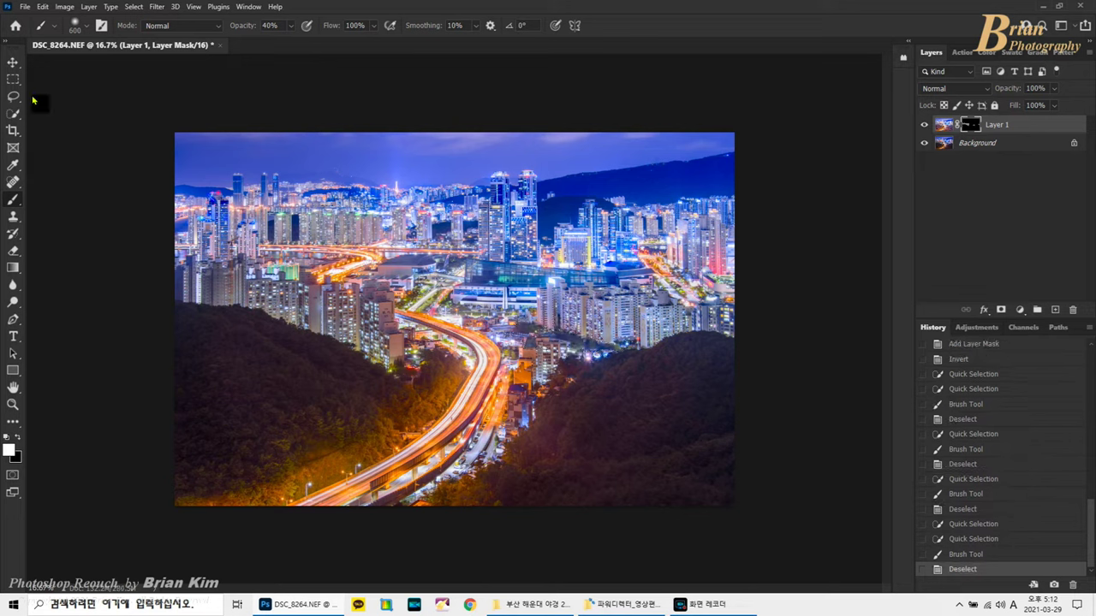
Quick-select the left twin tower, paint the brightening into the mask there, and deselect.
{"action": "key", "text": "w"}
{"action": "left_click_drag", "start_coordinate": [505, 189], "coordinate": [510, 221]}
{"action": "left_click", "coordinate": [15, 206]}
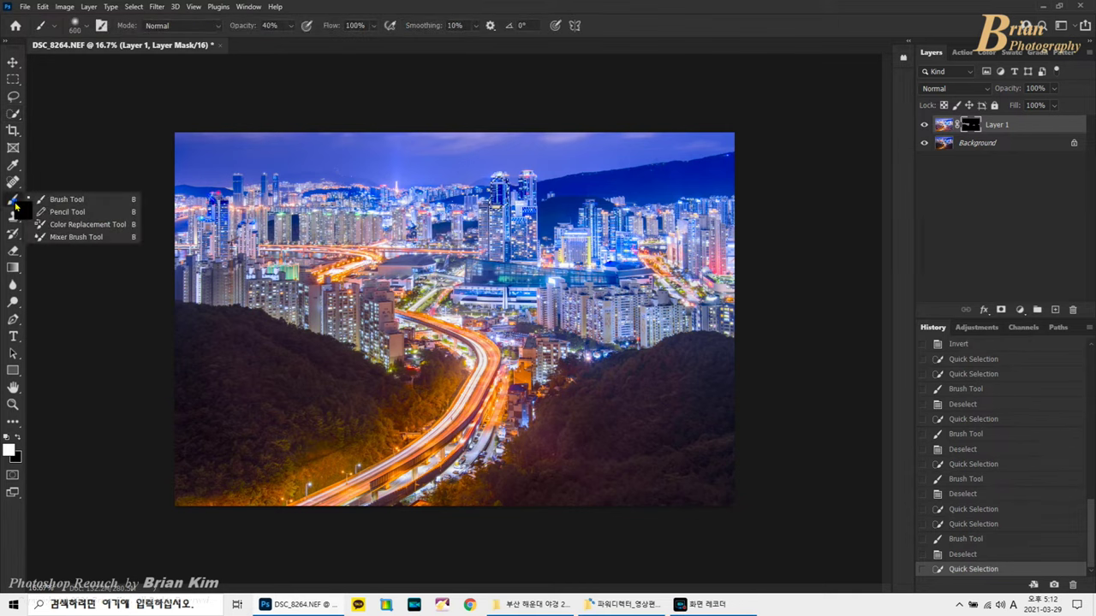
{"action": "left_click_drag", "start_coordinate": [508, 186], "coordinate": [646, 200]}
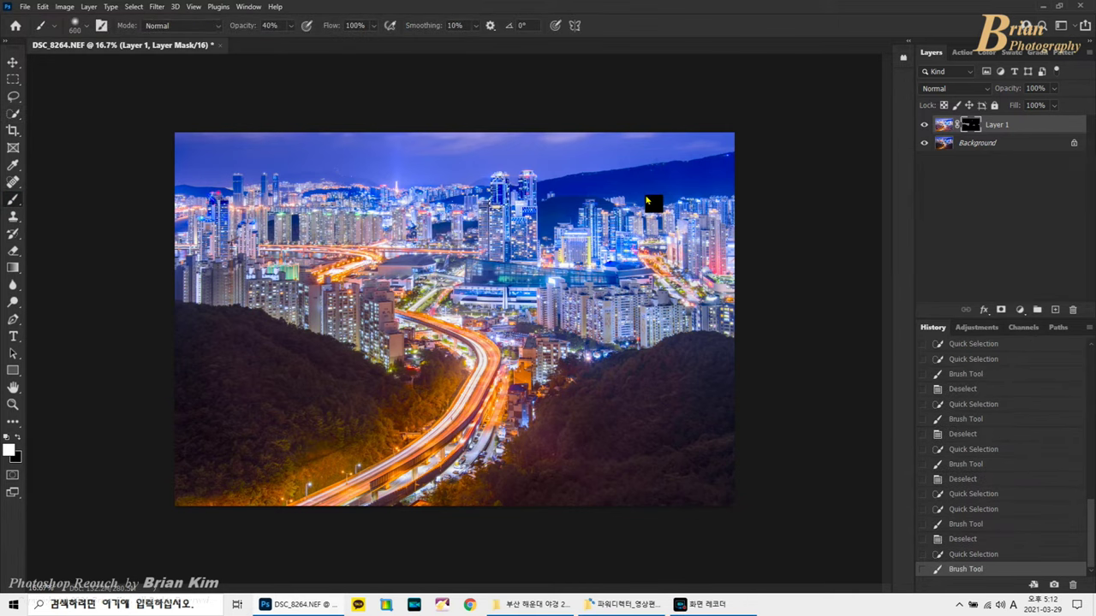
{"action": "left_click", "coordinate": [13, 113]}
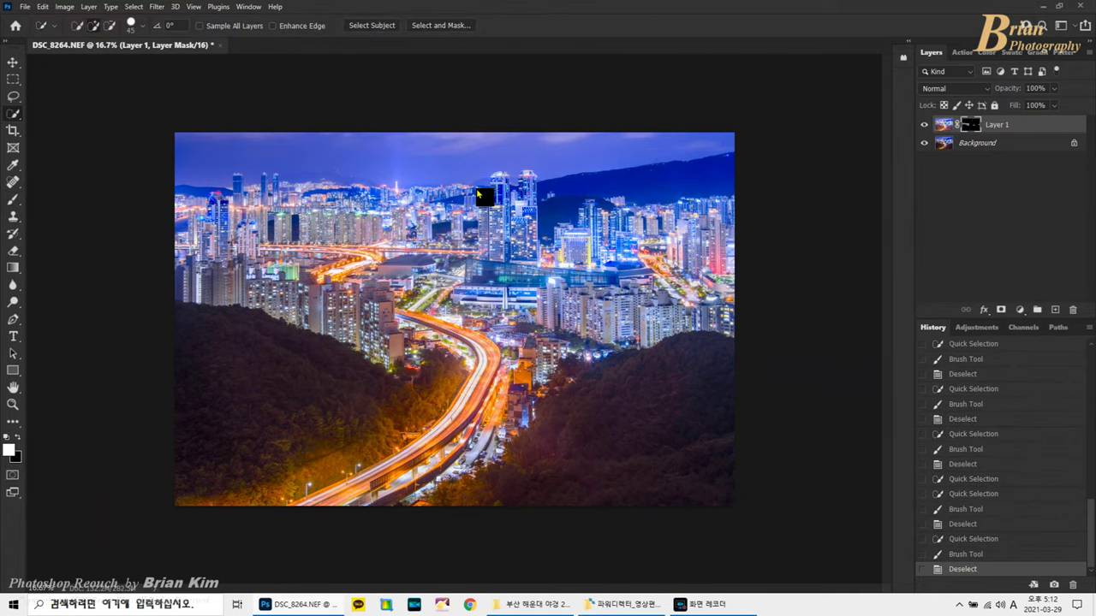
{"action": "key", "text": "ctrl+d"}
Quick-select the right twin tower, brighten it with the 40% brush on the mask, and clear the selection.
{"action": "key", "text": "ctrl+plus"}
{"action": "key", "text": "ctrl+plus"}
{"action": "key", "text": "ctrl+plus"}
{"action": "left_click_drag", "start_coordinate": [895, 279], "coordinate": [896, 215]}
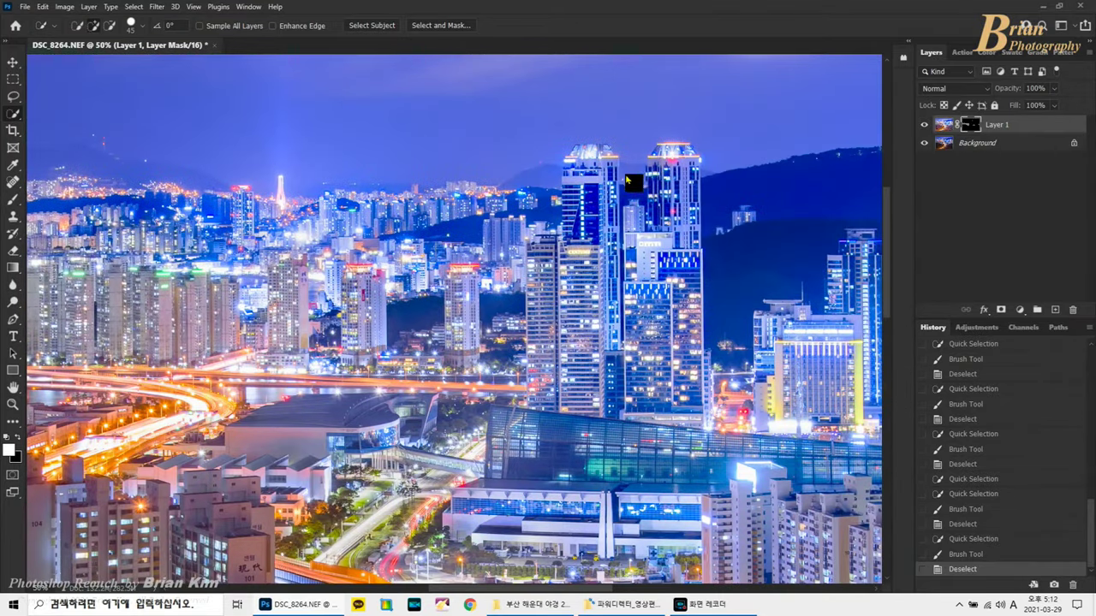
{"action": "mouse_move", "coordinate": [660, 193]}
{"action": "left_mouse_down"}
{"action": "mouse_move", "coordinate": [673, 229]}
{"action": "mouse_move", "coordinate": [621, 223]}
{"action": "mouse_move", "coordinate": [717, 183]}
{"action": "left_mouse_up"}
{"action": "left_click", "coordinate": [14, 199]}
{"action": "key", "text": "ctrl+d"}
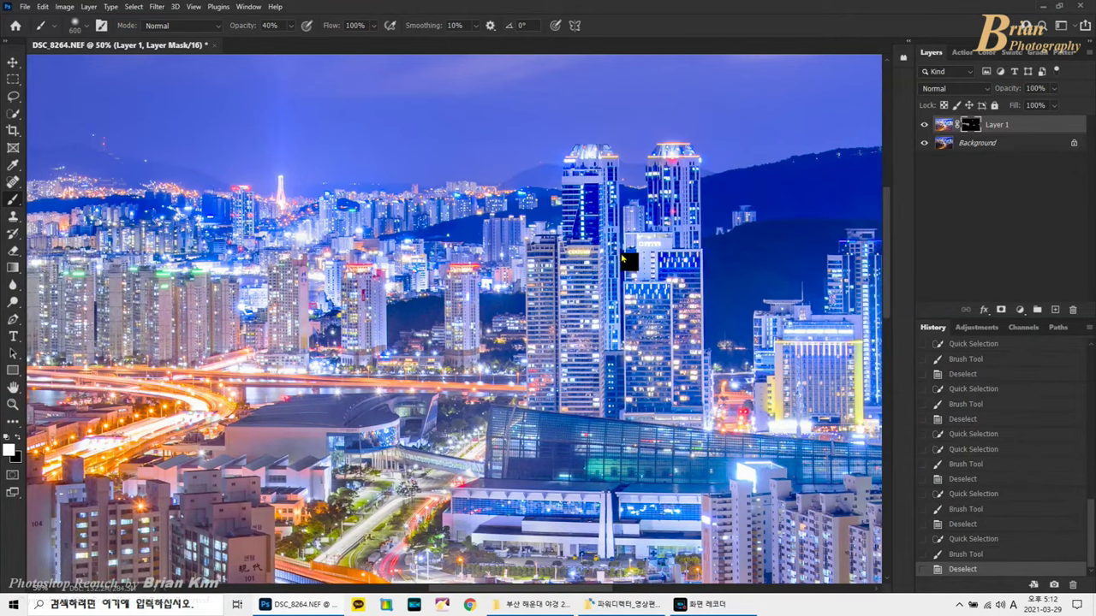
Reduce the brush to 60 px and brighten the high-rises around and behind the yellow-lit building on the mask.
{"action": "left_click_drag", "start_coordinate": [553, 589], "coordinate": [596, 591]}
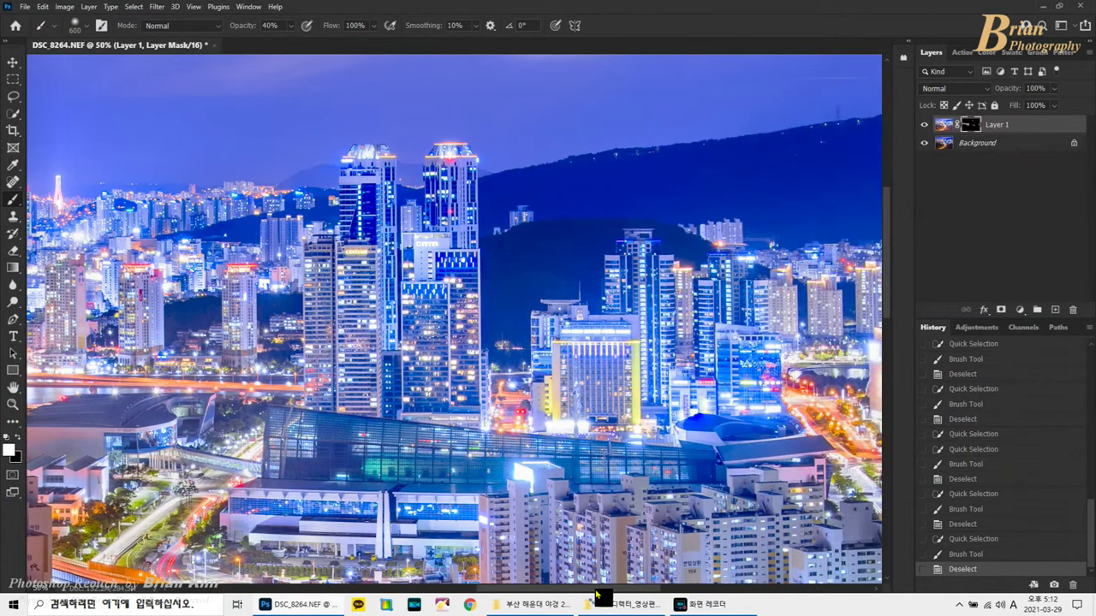
{"action": "key", "text": "bracketleft"}
{"action": "key", "text": "bracketleft"}
{"action": "key", "text": "bracketleft"}
{"action": "key", "text": "bracketleft"}
{"action": "key", "text": "bracketleft"}
{"action": "key", "text": "bracketleft"}
{"action": "key", "text": "bracketleft"}
{"action": "key", "text": "bracketleft"}
{"action": "key", "text": "bracketleft"}
{"action": "key", "text": "bracketleft"}
{"action": "key", "text": "bracketleft"}
{"action": "key", "text": "bracketleft"}
{"action": "key", "text": "bracketleft"}
{"action": "left_click", "coordinate": [632, 267]}
{"action": "left_click", "coordinate": [624, 253]}
{"action": "left_click", "coordinate": [647, 259]}
{"action": "left_click", "coordinate": [653, 261]}
{"action": "left_click", "coordinate": [631, 266]}
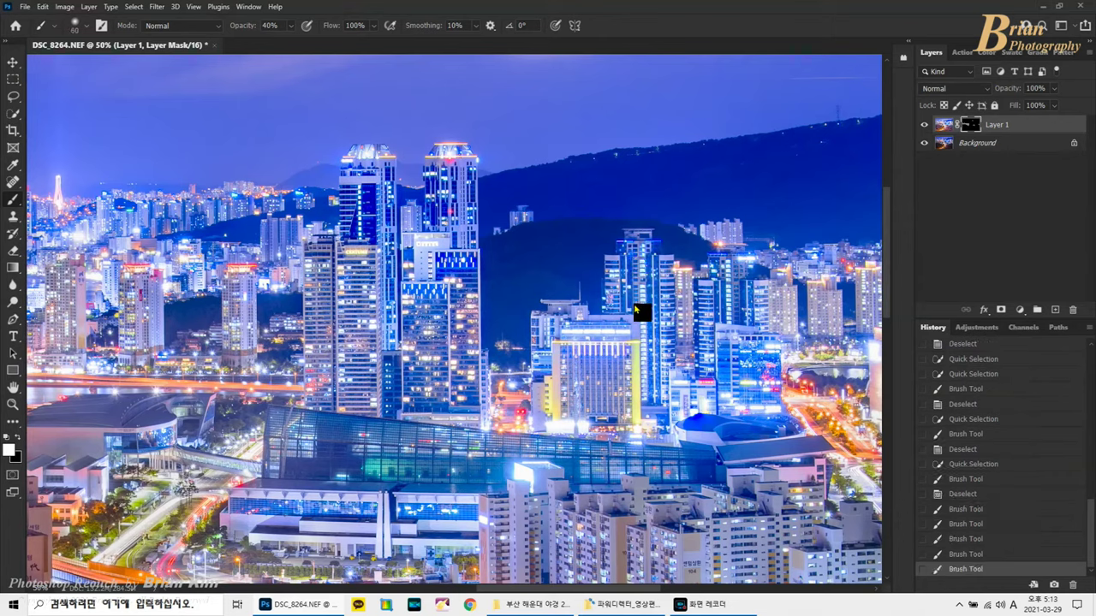
{"action": "left_click", "coordinate": [634, 306]}
{"action": "mouse_move", "coordinate": [734, 264]}
{"action": "left_mouse_down"}
{"action": "mouse_move", "coordinate": [738, 307]}
{"action": "mouse_move", "coordinate": [721, 263]}
{"action": "mouse_move", "coordinate": [721, 326]}
{"action": "left_mouse_up"}
Paint the mask over the left twin tower and the building beside it with the 60 px brush at 40% opacity.
{"action": "left_click", "coordinate": [330, 248]}
{"action": "left_click", "coordinate": [316, 250]}
{"action": "left_click_drag", "start_coordinate": [314, 277], "coordinate": [349, 238]}
{"action": "left_click_drag", "start_coordinate": [352, 193], "coordinate": [357, 243]}
{"action": "left_click", "coordinate": [357, 243]}
Raise the brush opacity to 100%, paint the left twin tower on the mask, and enlarge the brush to 100 px.
{"action": "left_click", "coordinate": [291, 26]}
{"action": "left_click", "coordinate": [302, 40]}
{"action": "left_click_drag", "start_coordinate": [338, 46], "coordinate": [356, 66]}
{"action": "left_click", "coordinate": [369, 238]}
{"action": "key", "text": "bracketright"}
{"action": "key", "text": "bracketright"}
{"action": "key", "text": "bracketright"}
{"action": "key", "text": "bracketright"}
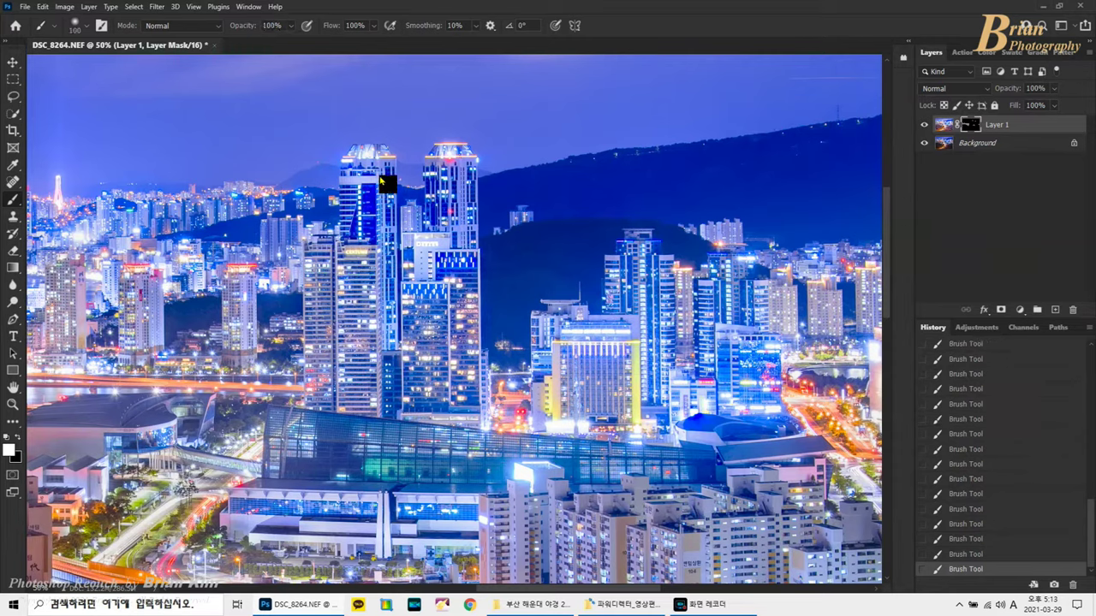
Lower the brush opacity to 54% and brighten the right twin tower on the mask, reducing the brush to 70 px.
{"action": "left_click", "coordinate": [291, 25]}
{"action": "left_click", "coordinate": [265, 40]}
{"action": "left_click", "coordinate": [461, 184]}
{"action": "key", "text": "bracketleft"}
{"action": "key", "text": "bracketleft"}
{"action": "key", "text": "bracketleft"}
{"action": "mouse_move", "coordinate": [434, 185]}
{"action": "left_mouse_down"}
{"action": "mouse_move", "coordinate": [447, 228]}
{"action": "mouse_move", "coordinate": [467, 183]}
{"action": "mouse_move", "coordinate": [461, 255]}
{"action": "left_mouse_up"}
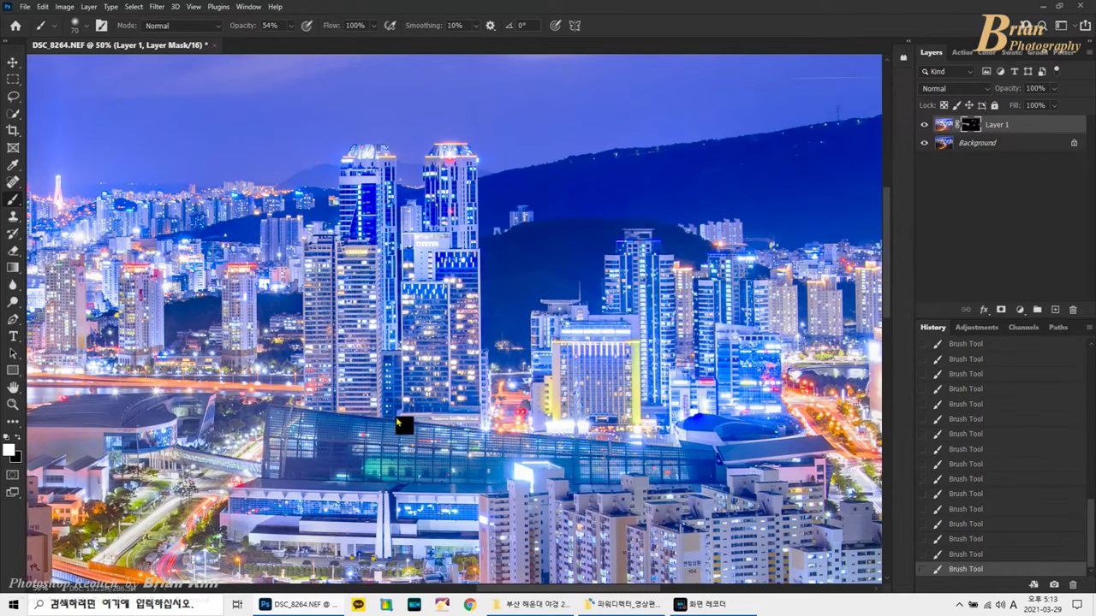
Enlarge the brush to 175 px.
{"action": "key", "text": "bracketright"}
{"action": "key", "text": "bracketright"}
{"action": "key", "text": "bracketright"}
{"action": "key", "text": "bracketright"}
{"action": "key", "text": "bracketright"}
{"action": "key", "text": "bracketright"}
Toggle Layer 1's visibility to compare the photo with and without the brightened buildings.
{"action": "key", "text": "ctrl+0"}
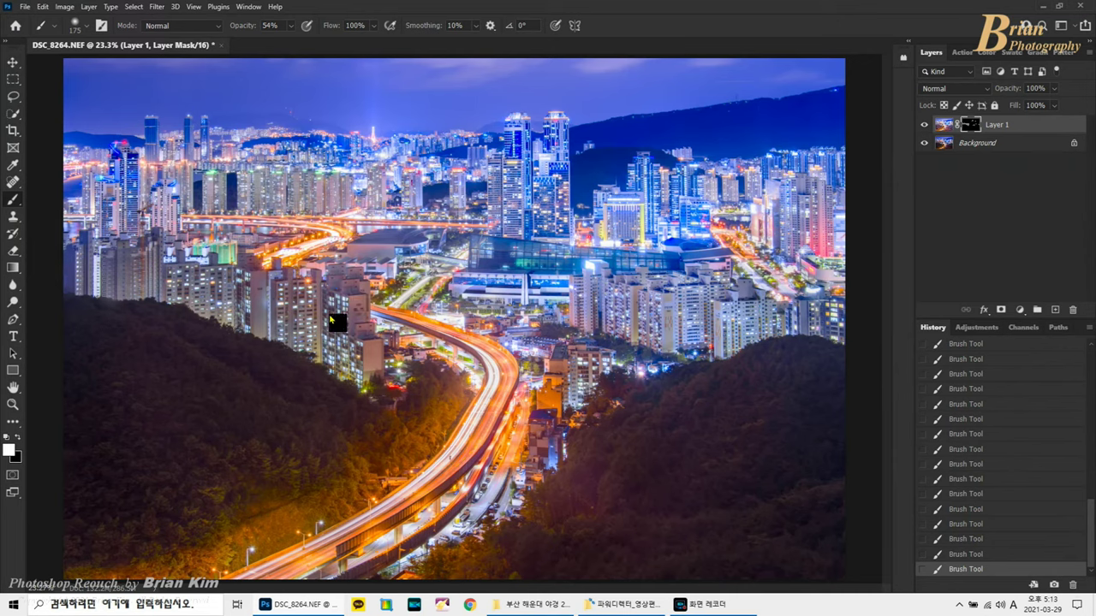
{"action": "left_click", "coordinate": [925, 126]}
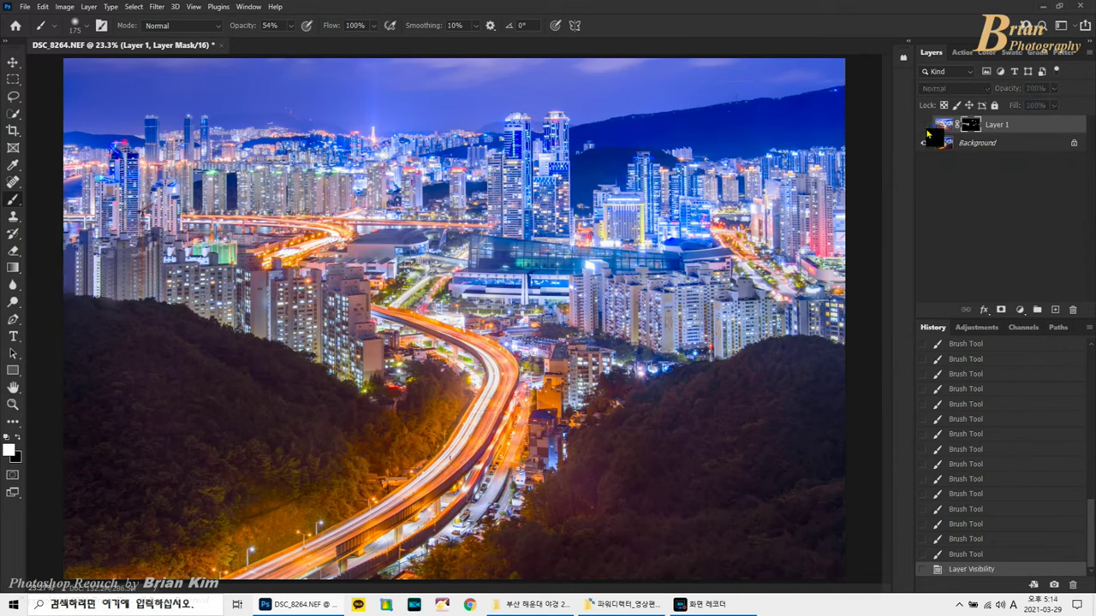
{"action": "left_click", "coordinate": [927, 130]}
{"action": "left_click", "coordinate": [928, 130]}
{"action": "left_click", "coordinate": [925, 126]}
Merge Layer 1 into the Background and duplicate the Background as a new layer.
{"action": "left_click", "coordinate": [945, 126]}
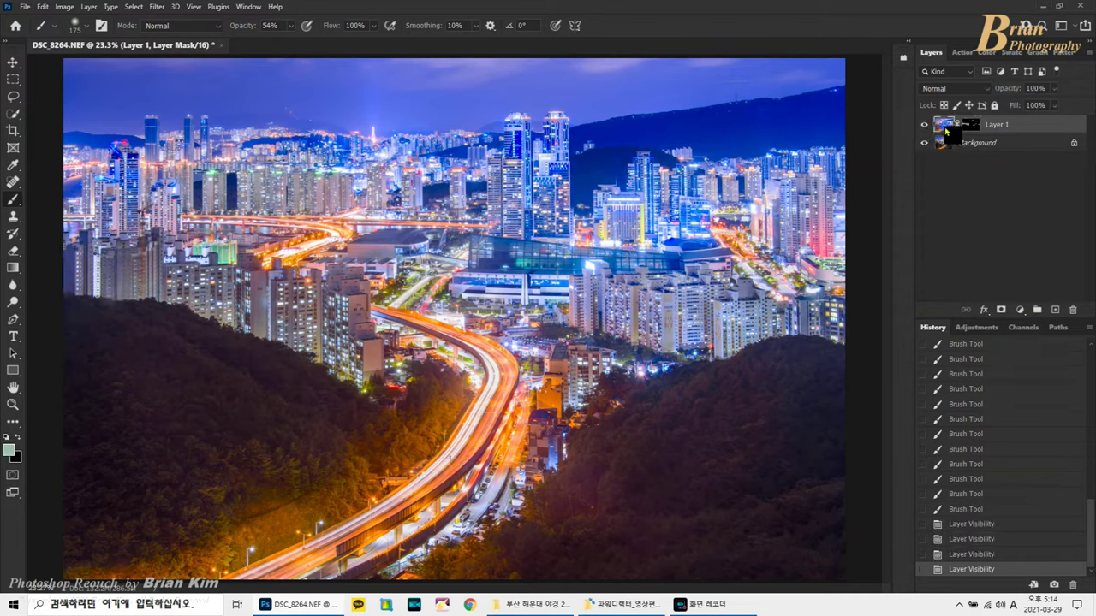
{"action": "key", "text": "ctrl+e"}
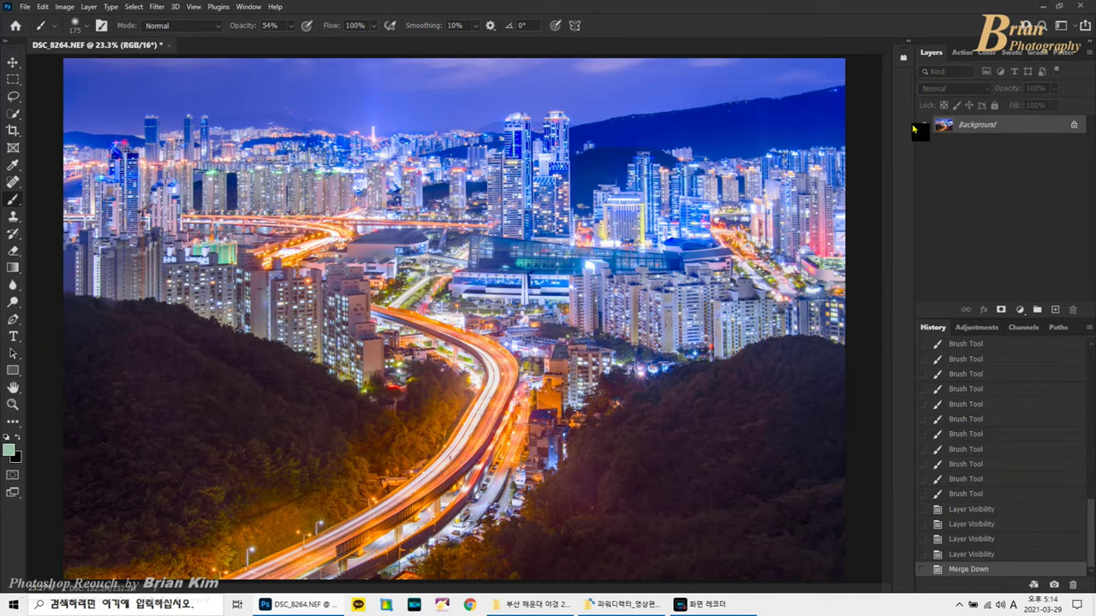
{"action": "key", "text": "ctrl+j"}
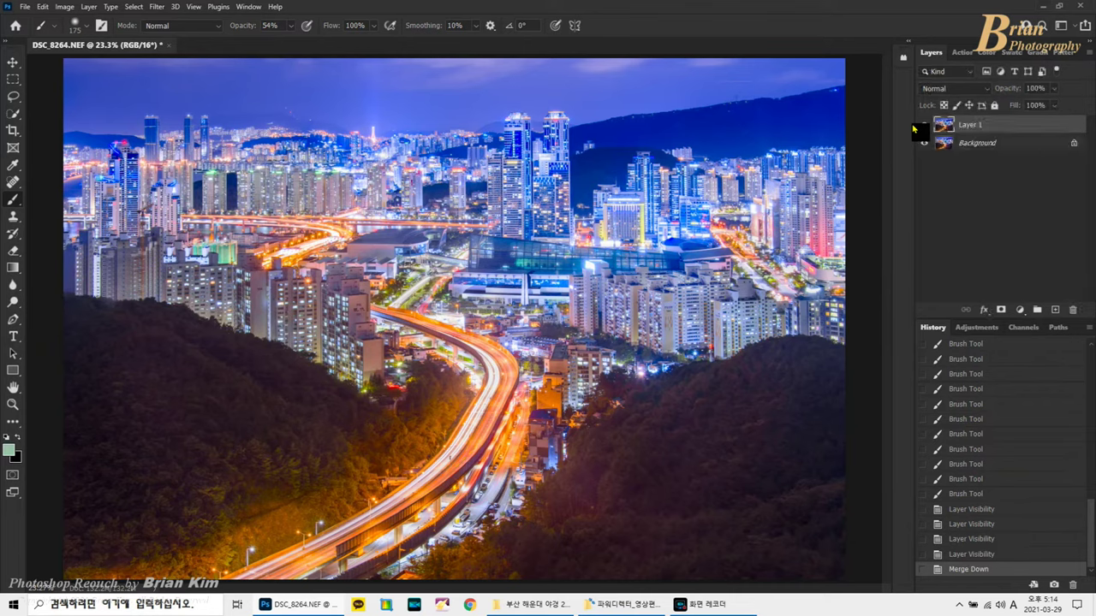
Sharpen Layer 1 with the Camera Raw Filter, setting Sharpening 41, Radius 0.9, Detail 100 and Masking 92.
{"action": "left_click", "coordinate": [158, 7]}
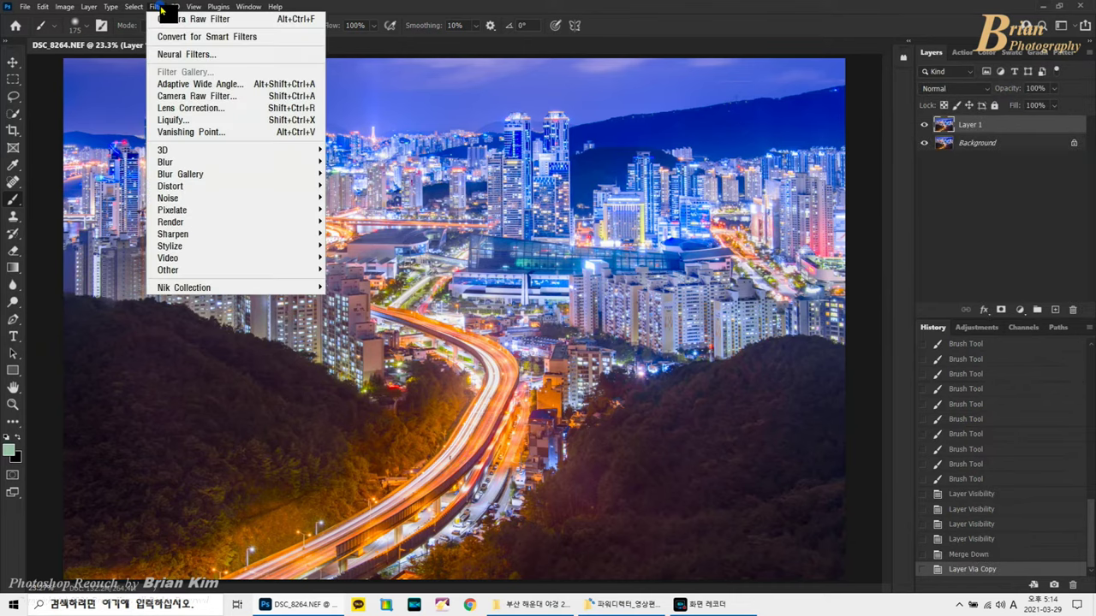
{"action": "left_click", "coordinate": [209, 96]}
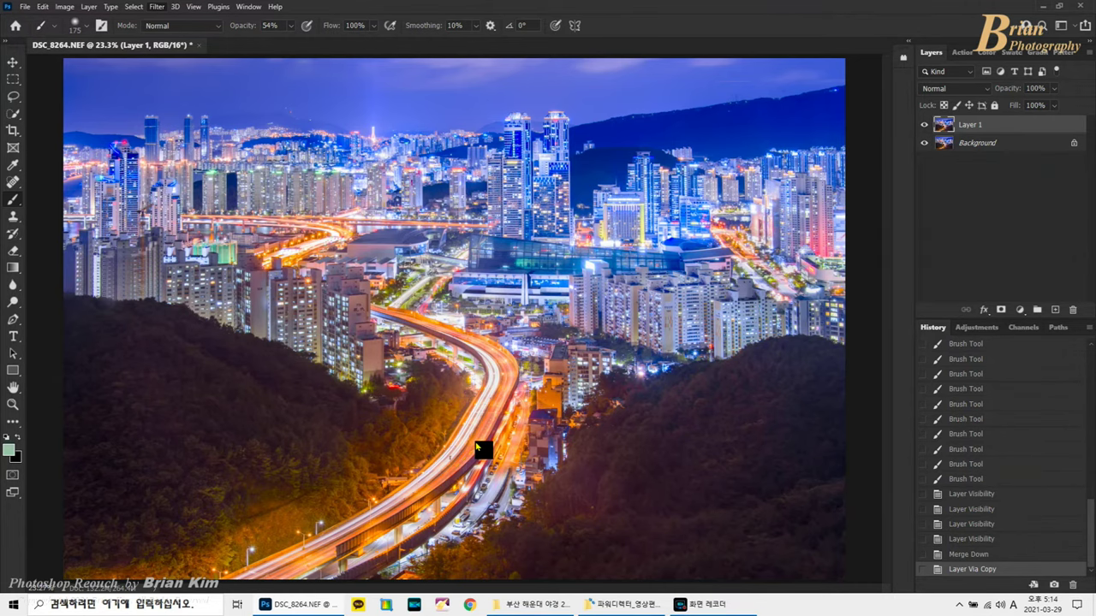
{"action": "scroll", "coordinate": [843, 419], "scroll_direction": "down", "scroll_amount": 5}
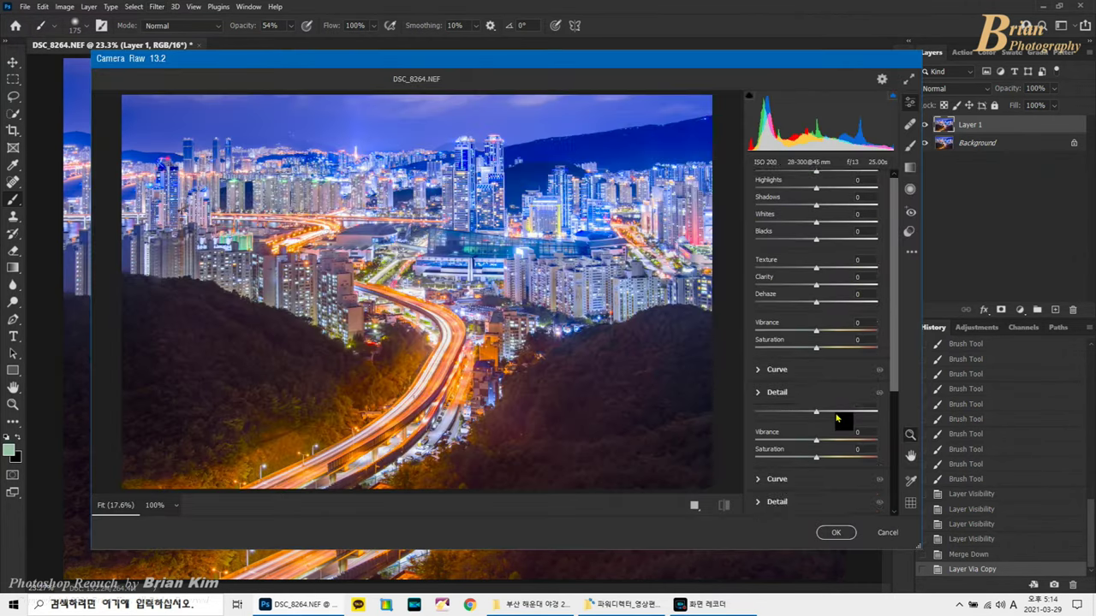
{"action": "left_click", "coordinate": [776, 367]}
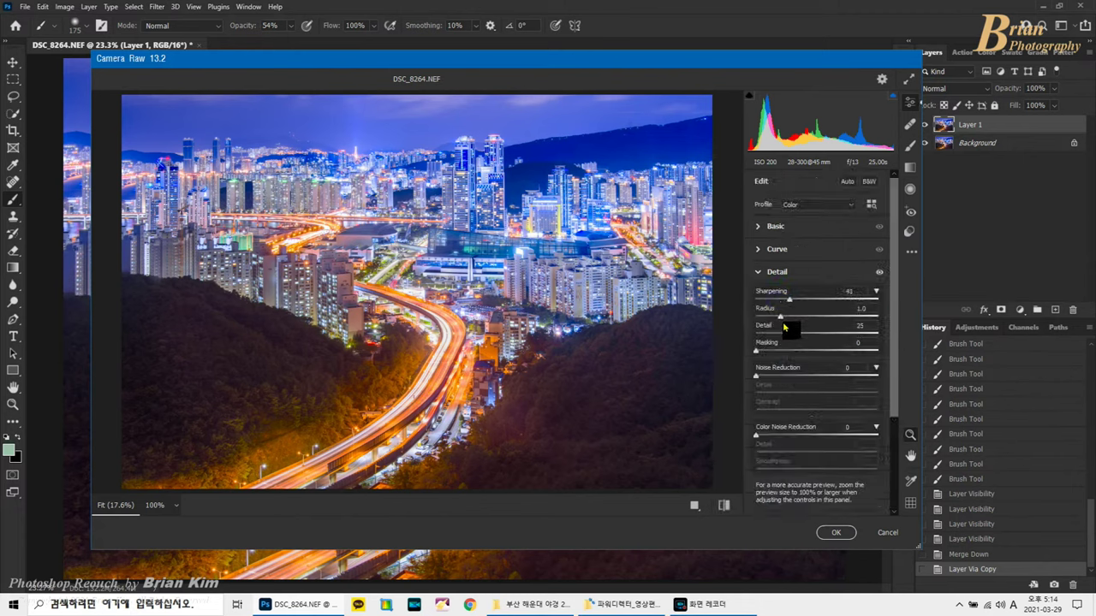
{"action": "left_click_drag", "start_coordinate": [787, 332], "coordinate": [902, 348]}
{"action": "left_click_drag", "start_coordinate": [794, 363], "coordinate": [869, 363]}
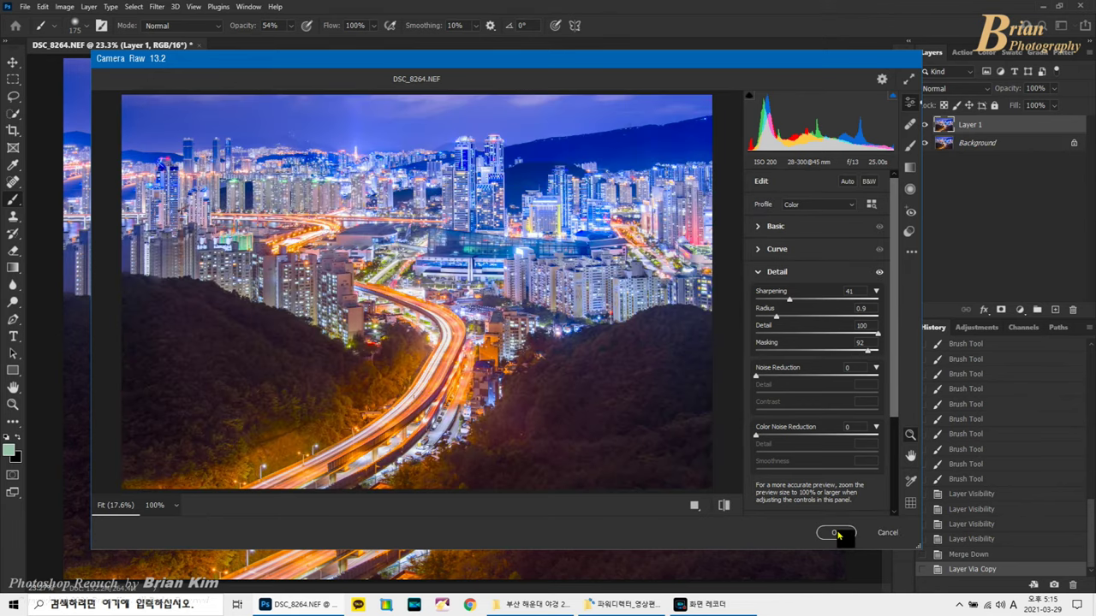
{"action": "left_click", "coordinate": [837, 532]}
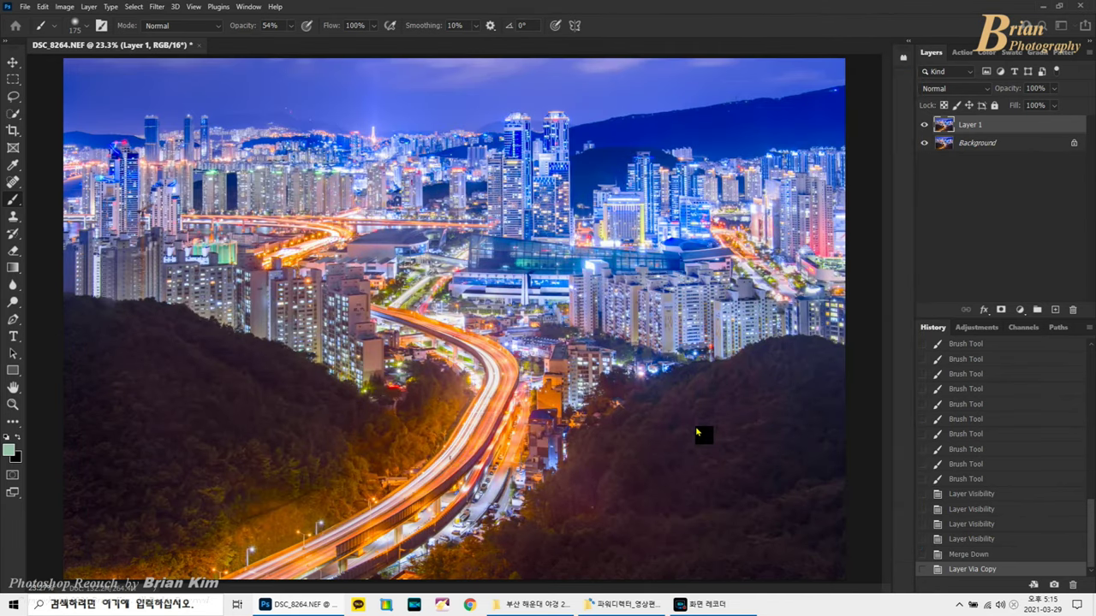
Merge the sharpened layer into the Background, duplicate the result and open the copy in the Camera Raw Filter.
{"action": "key", "text": "ctrl+e"}
{"action": "key", "text": "ctrl+j"}
{"action": "left_click", "coordinate": [156, 6]}
{"action": "left_click", "coordinate": [199, 104]}
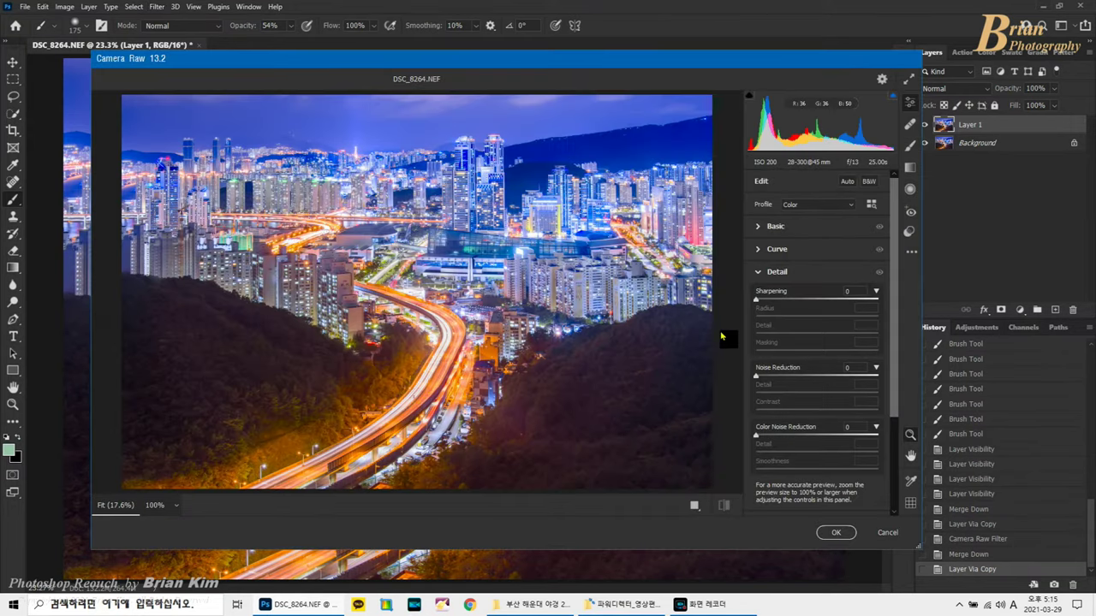
Set the copy's Exposure to +0.30, Contrast to +15, Highlights to -36 and Dehaze to +9, and apply the filter.
{"action": "left_click", "coordinate": [775, 226]}
{"action": "left_click_drag", "start_coordinate": [820, 317], "coordinate": [822, 319]}
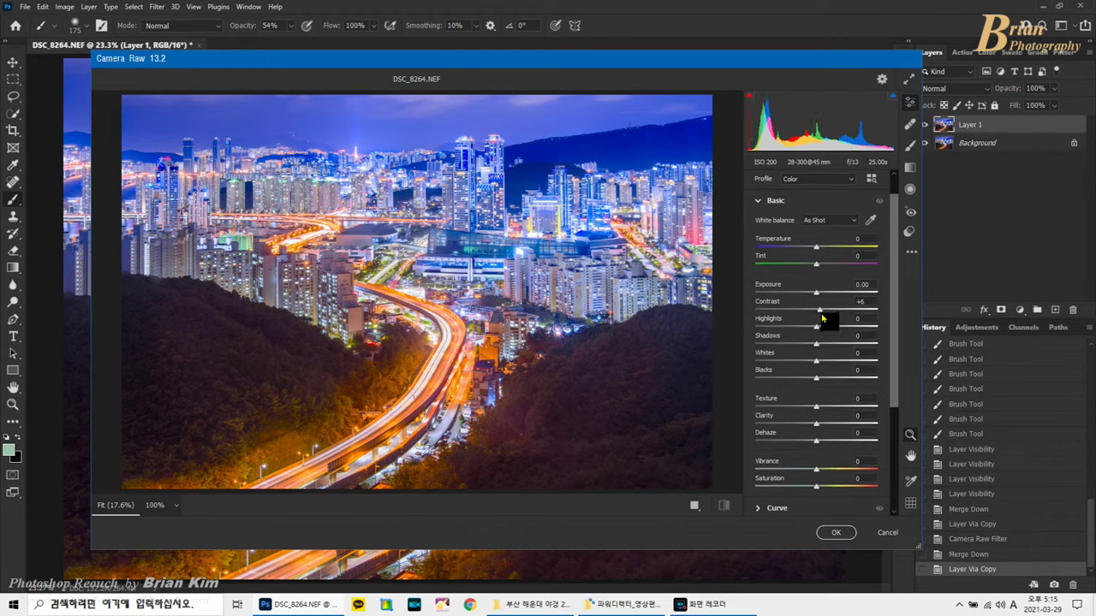
{"action": "left_click_drag", "start_coordinate": [816, 441], "coordinate": [822, 441]}
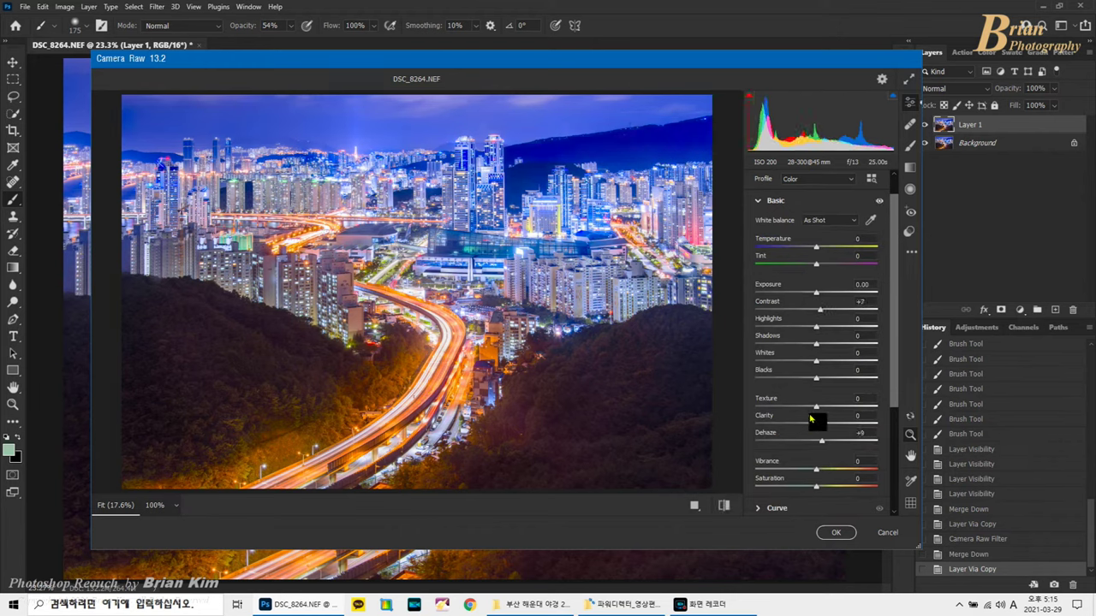
{"action": "left_click_drag", "start_coordinate": [817, 294], "coordinate": [820, 294]}
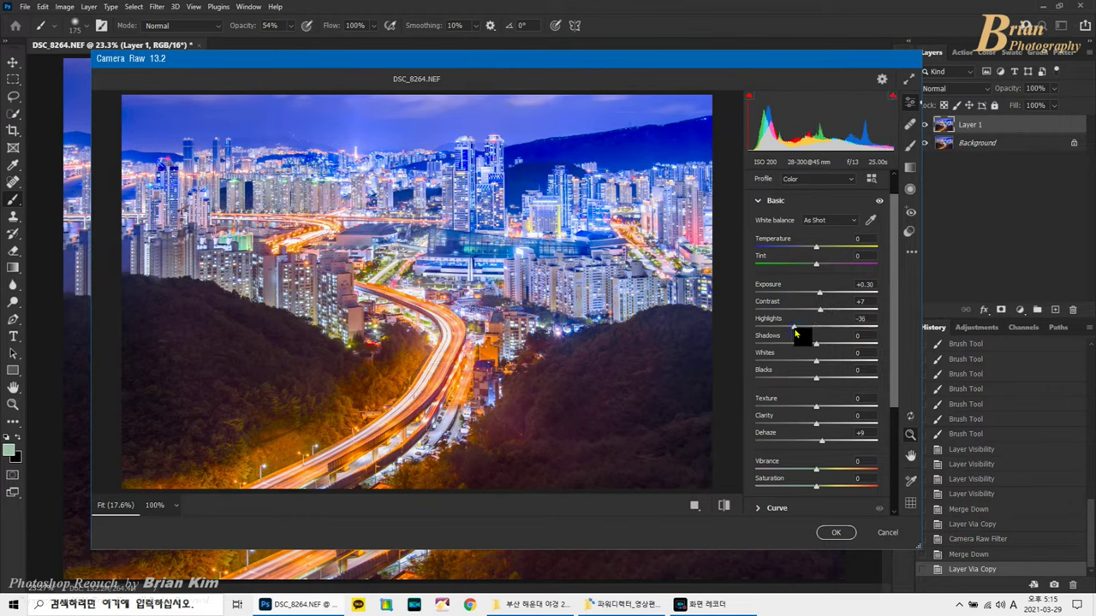
{"action": "left_click", "coordinate": [827, 313]}
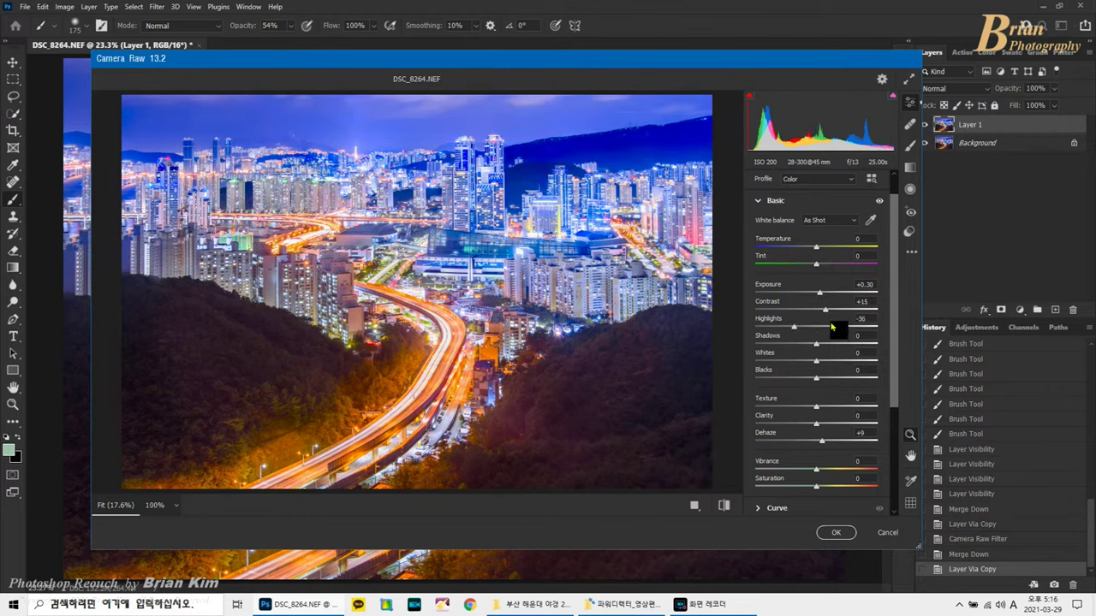
{"action": "left_click", "coordinate": [829, 532]}
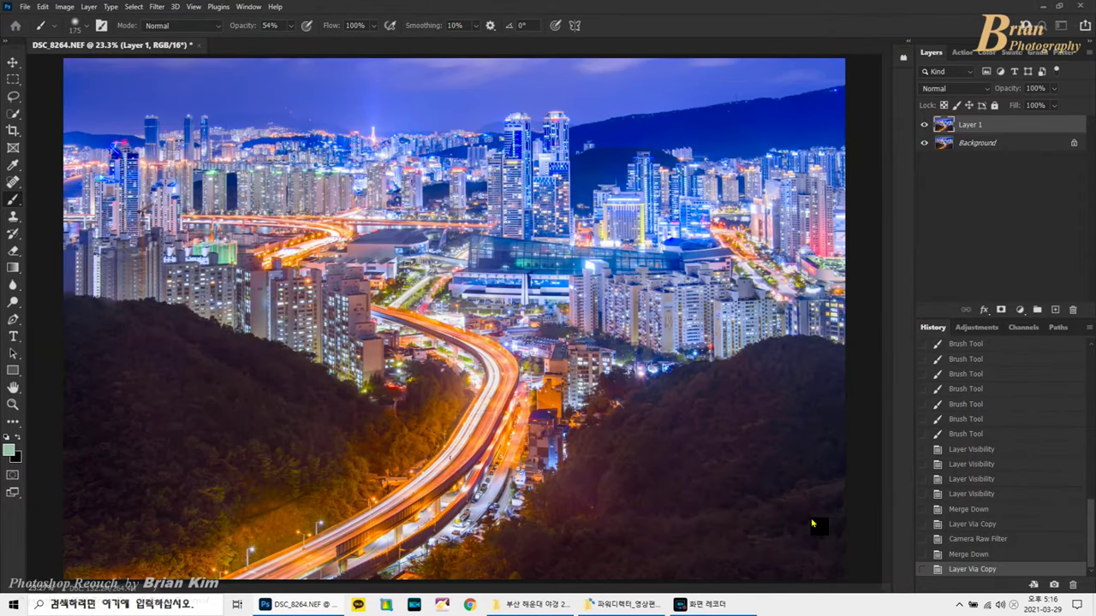
Compare the photo with and without the tone adjustments, merge Layer 1 down and duplicate the Background.
{"action": "left_click", "coordinate": [924, 126]}
{"action": "left_click", "coordinate": [923, 126]}
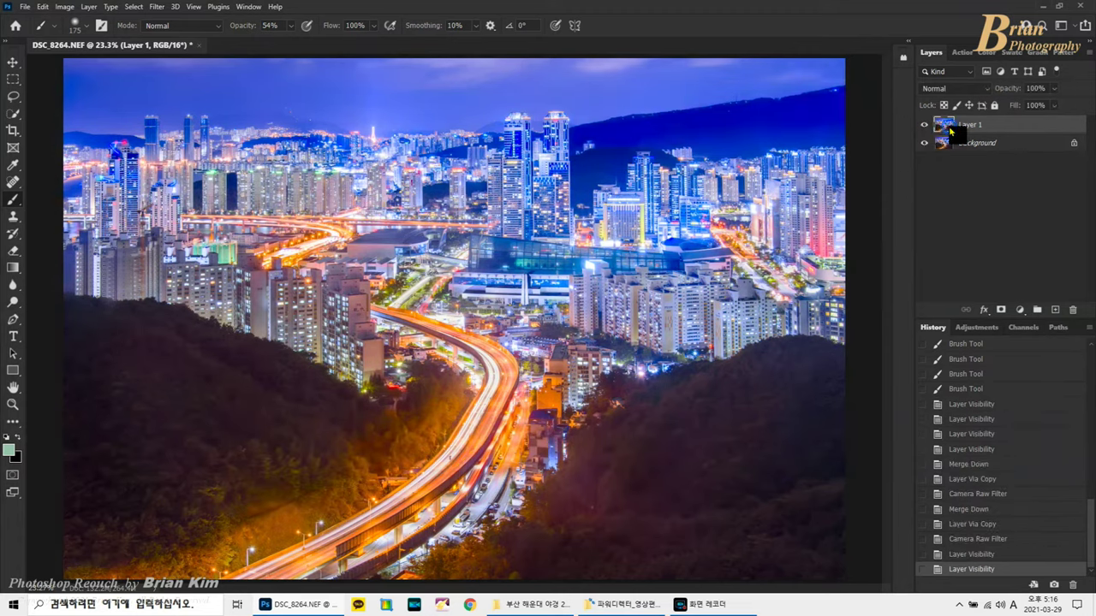
{"action": "key", "text": "ctrl+e"}
{"action": "key", "text": "ctrl+j"}
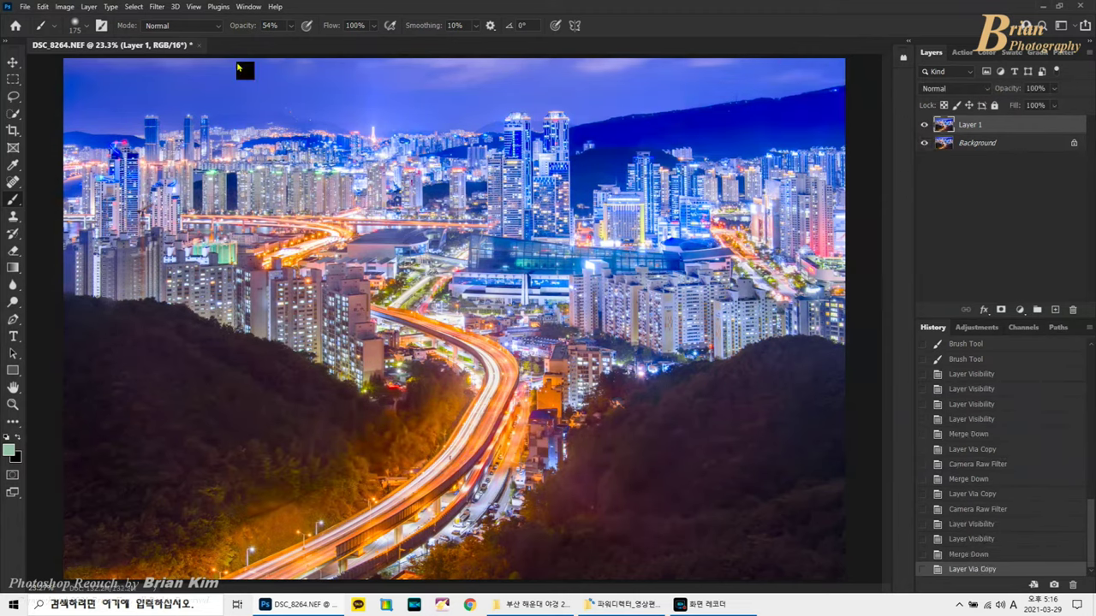
Apply a slight Basic adjustment to the new Layer 1 with the Camera Raw Filter.
{"action": "left_click", "coordinate": [156, 7]}
{"action": "left_click", "coordinate": [202, 101]}
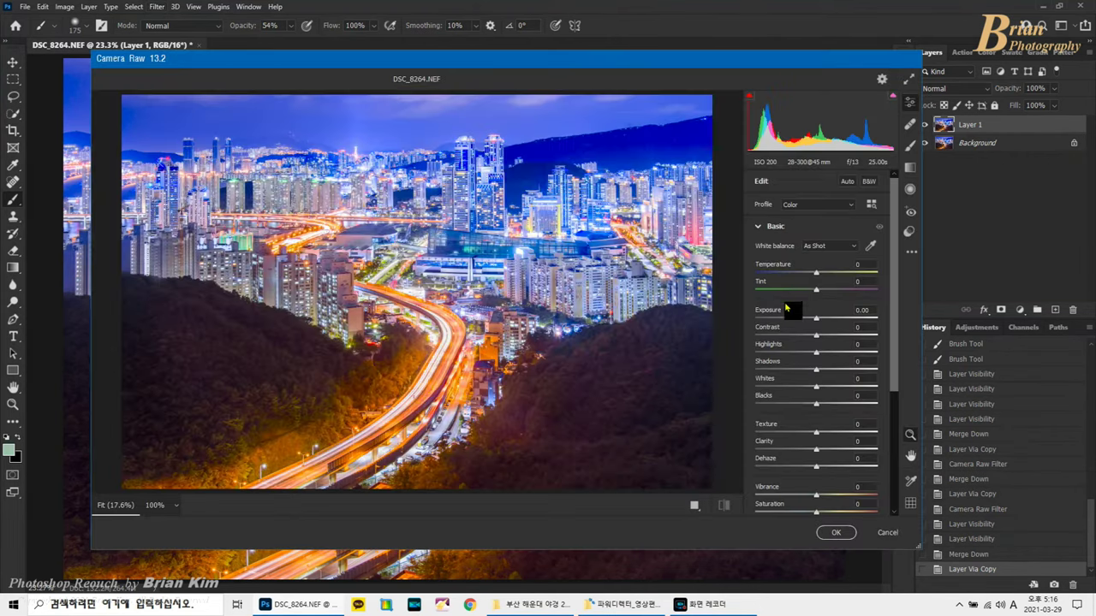
{"action": "left_click_drag", "start_coordinate": [817, 280], "coordinate": [817, 283]}
{"action": "left_click", "coordinate": [835, 533]}
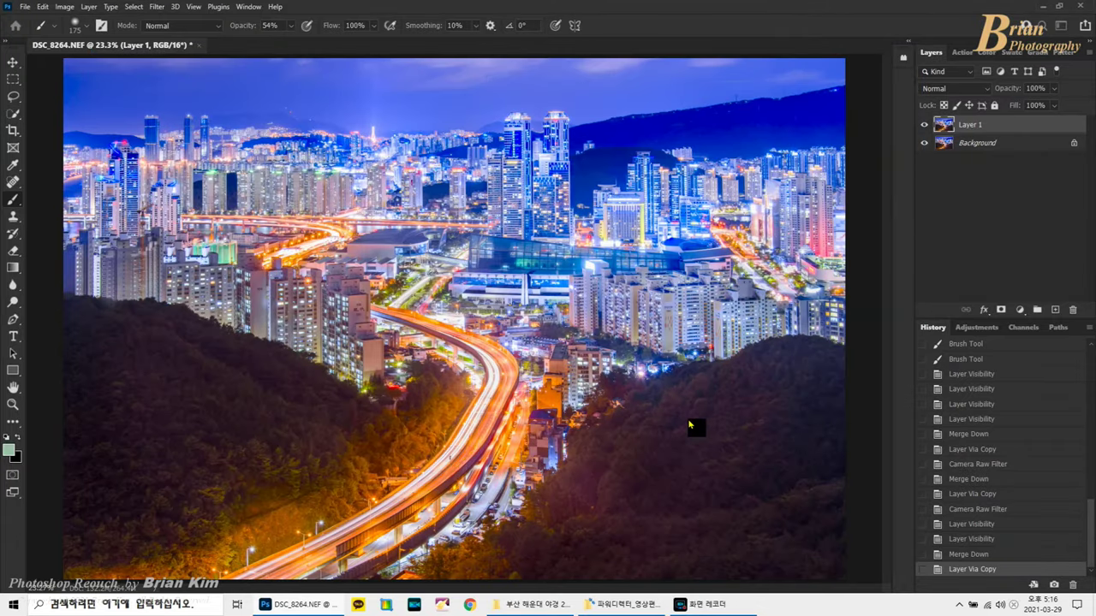
Toggle Layer 1's visibility to check the slight adjustment, merge it into the Background and duplicate the result.
{"action": "left_click", "coordinate": [924, 127]}
{"action": "left_click", "coordinate": [924, 127]}
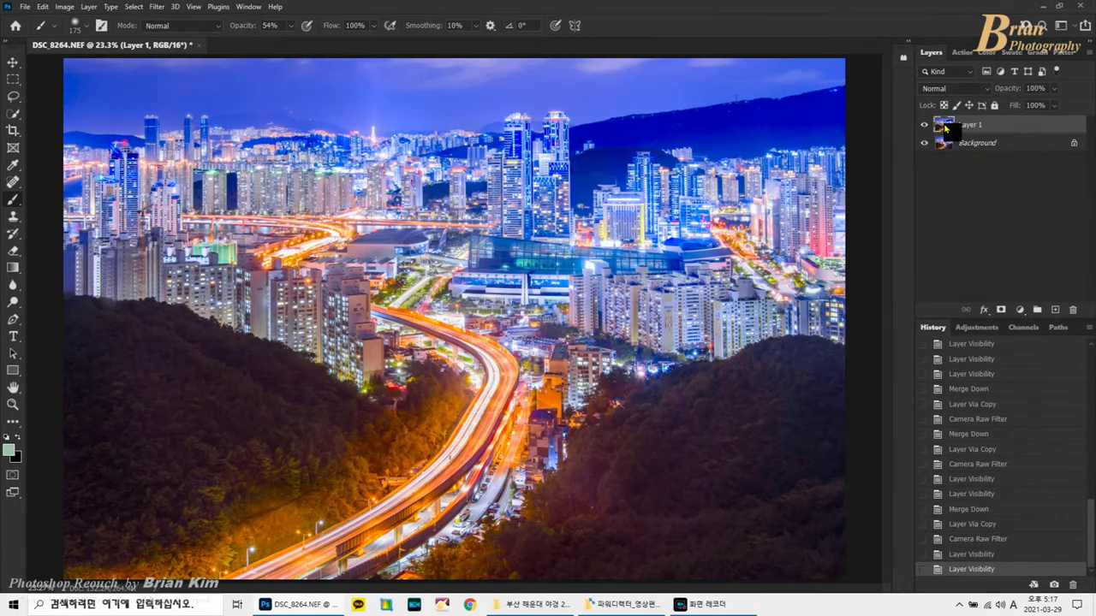
{"action": "key", "text": "ctrl+e"}
{"action": "key", "text": "ctrl+j"}
In the Camera Raw Color Mixer, set Layer 1's Reds hue to +60 and shift the Oranges hue slightly toward yellow.
{"action": "left_click", "coordinate": [163, 8]}
{"action": "left_click", "coordinate": [219, 99]}
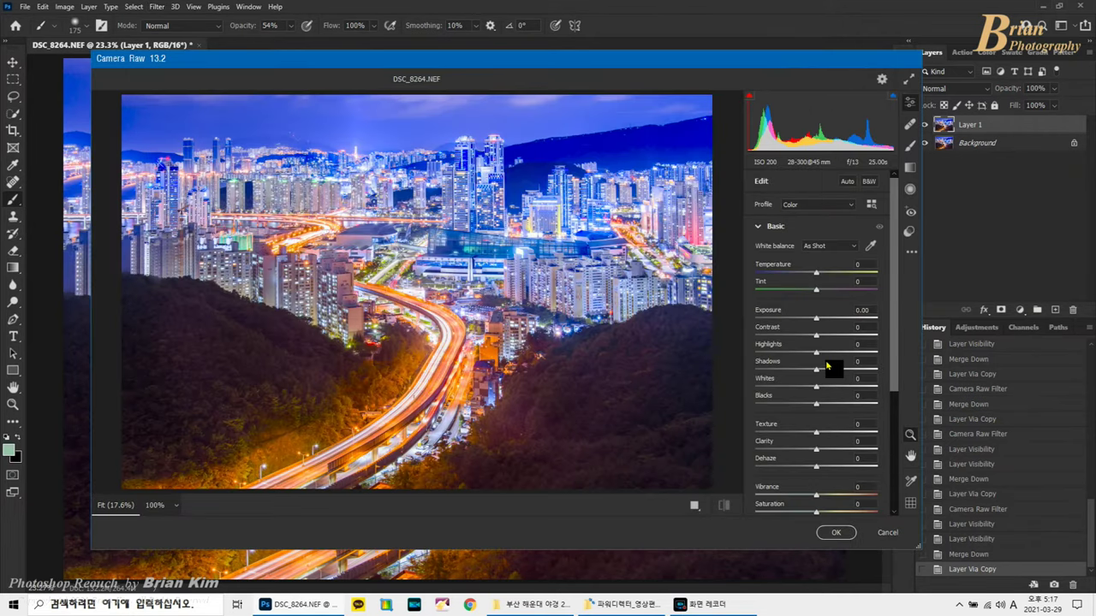
{"action": "scroll", "coordinate": [827, 367], "scroll_direction": "down", "scroll_amount": 2}
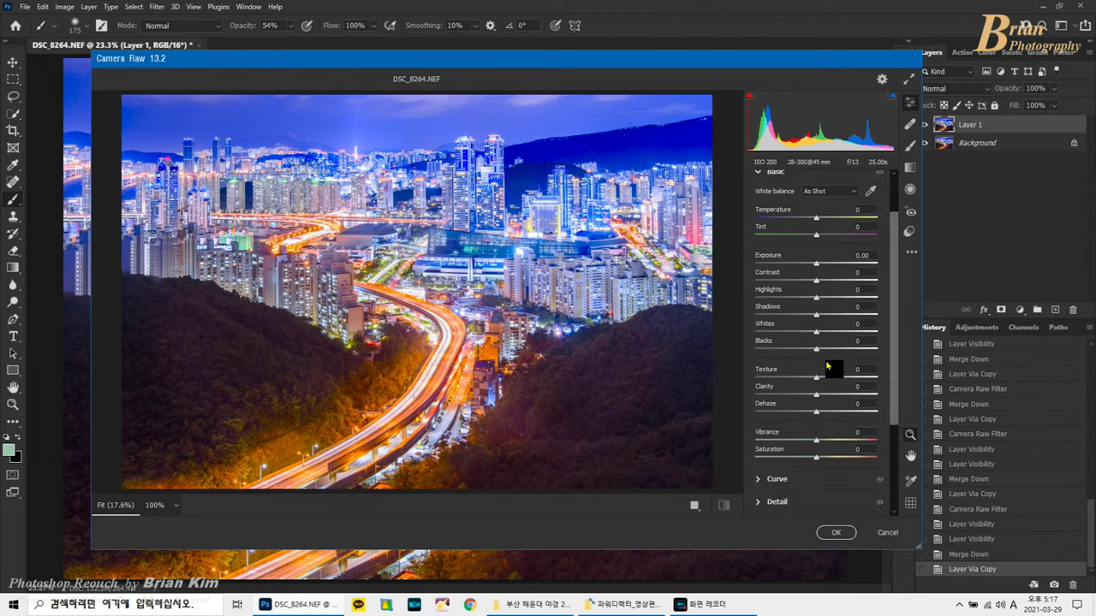
{"action": "scroll", "coordinate": [827, 367], "scroll_direction": "down", "scroll_amount": 3}
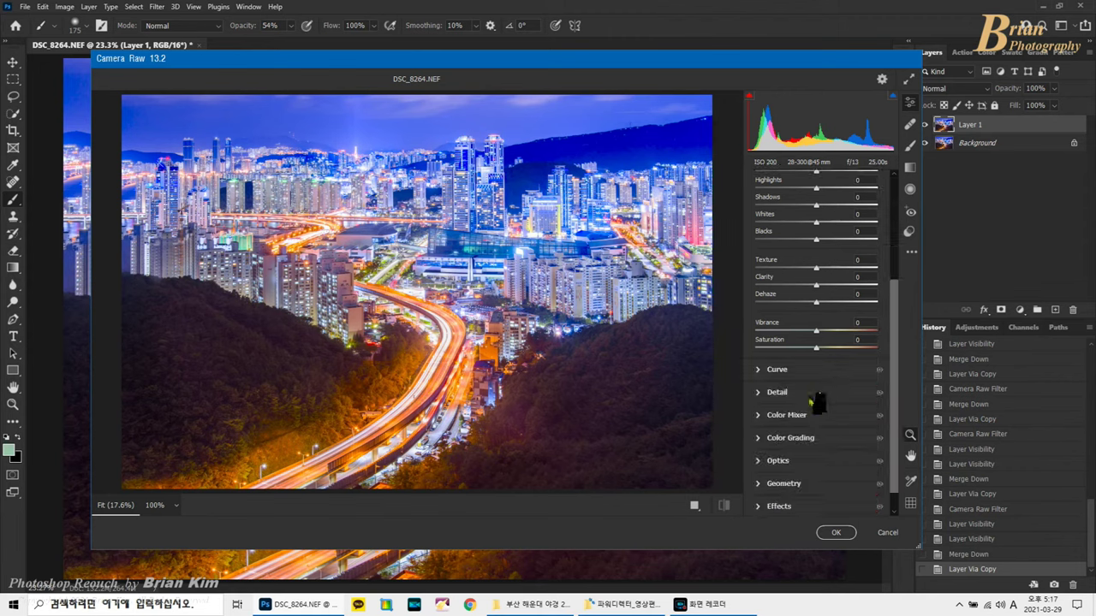
{"action": "left_click", "coordinate": [795, 418]}
{"action": "left_click", "coordinate": [760, 332]}
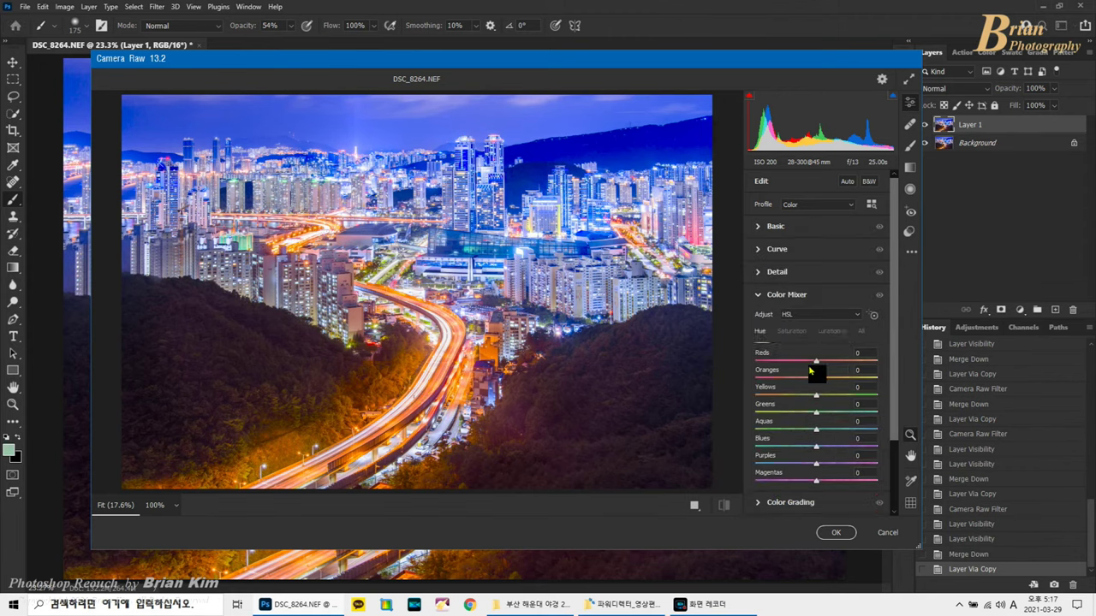
{"action": "left_click_drag", "start_coordinate": [816, 364], "coordinate": [827, 385]}
{"action": "left_click_drag", "start_coordinate": [830, 363], "coordinate": [852, 373]}
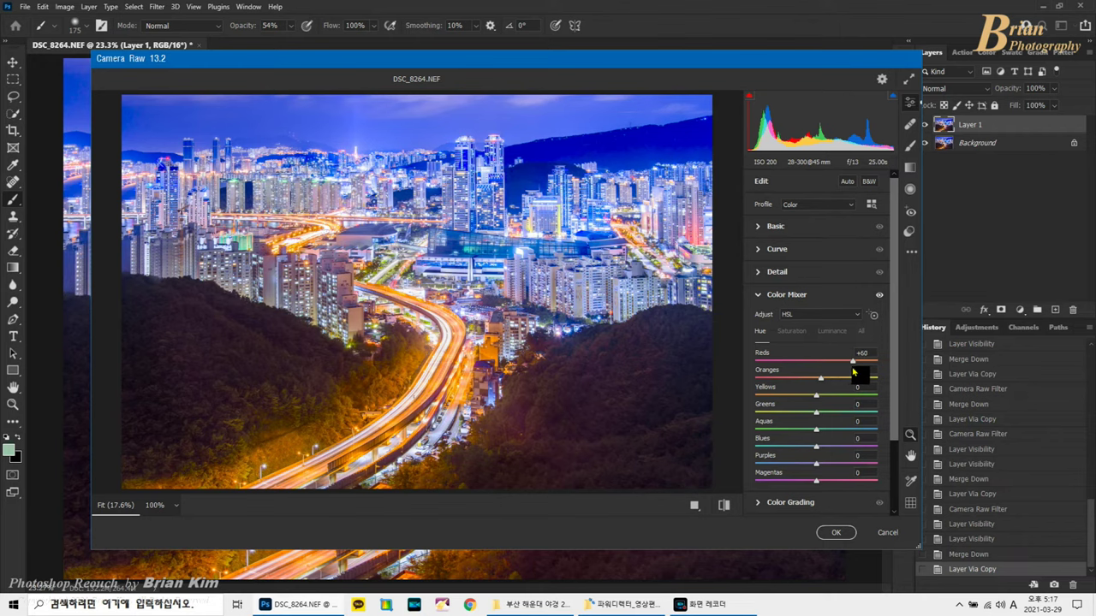
Set the Luminance of both Reds and Oranges to -36 and apply the Camera Raw Filter.
{"action": "left_click", "coordinate": [831, 332]}
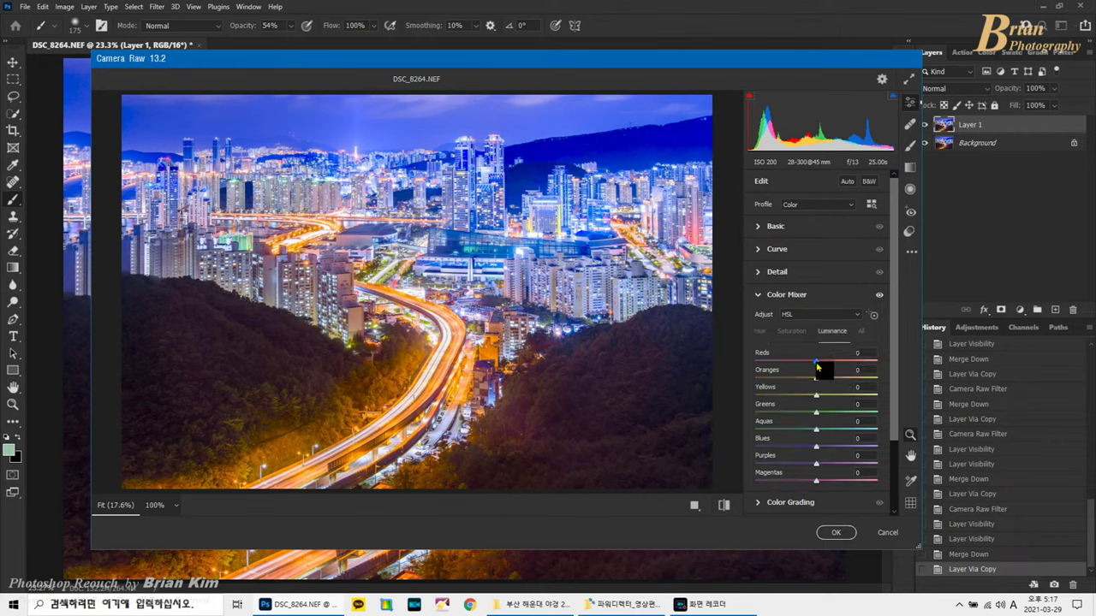
{"action": "left_click_drag", "start_coordinate": [815, 371], "coordinate": [794, 389]}
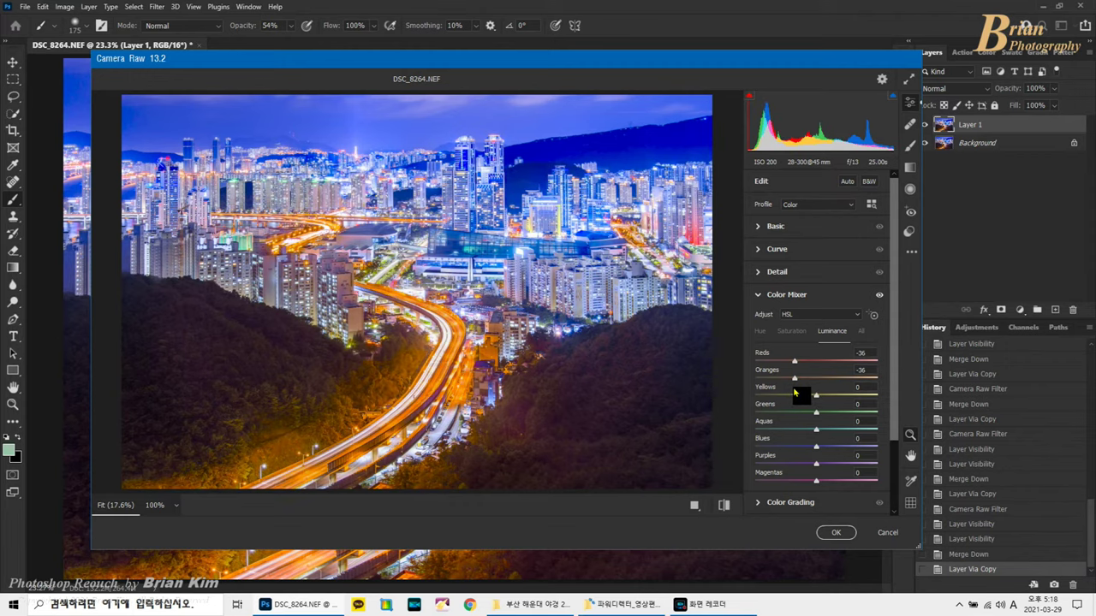
{"action": "left_click", "coordinate": [836, 533]}
Compare the light trails with and without the color changes, merge Layer 1 into the Background and duplicate it.
{"action": "left_click", "coordinate": [923, 126]}
{"action": "left_click", "coordinate": [925, 123]}
{"action": "left_click", "coordinate": [925, 123]}
{"action": "left_click", "coordinate": [925, 123]}
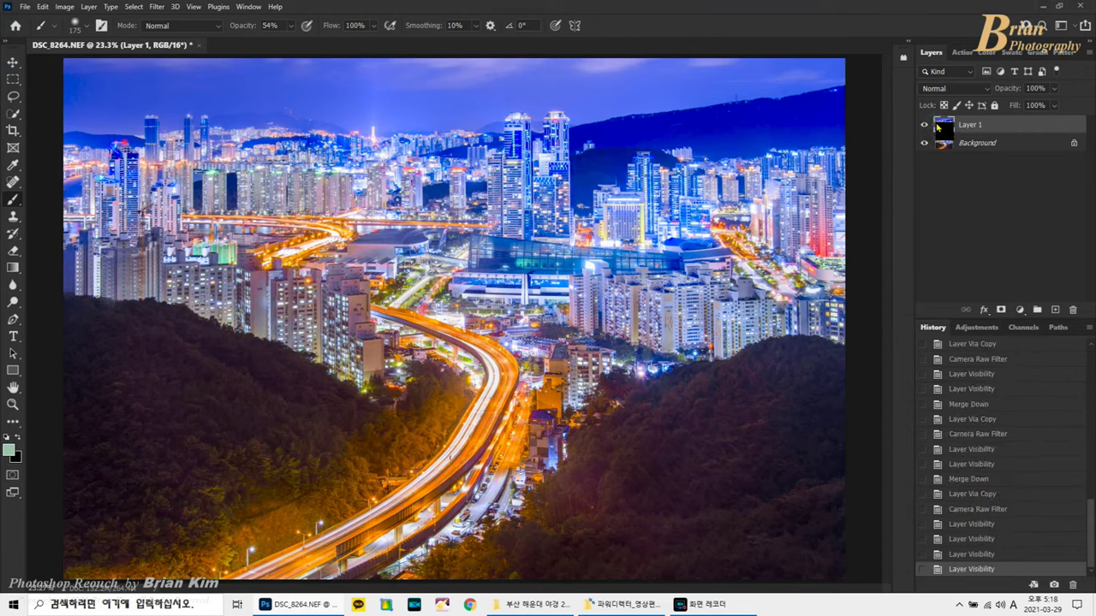
{"action": "key", "text": "ctrl+e"}
{"action": "key", "text": "ctrl+j"}
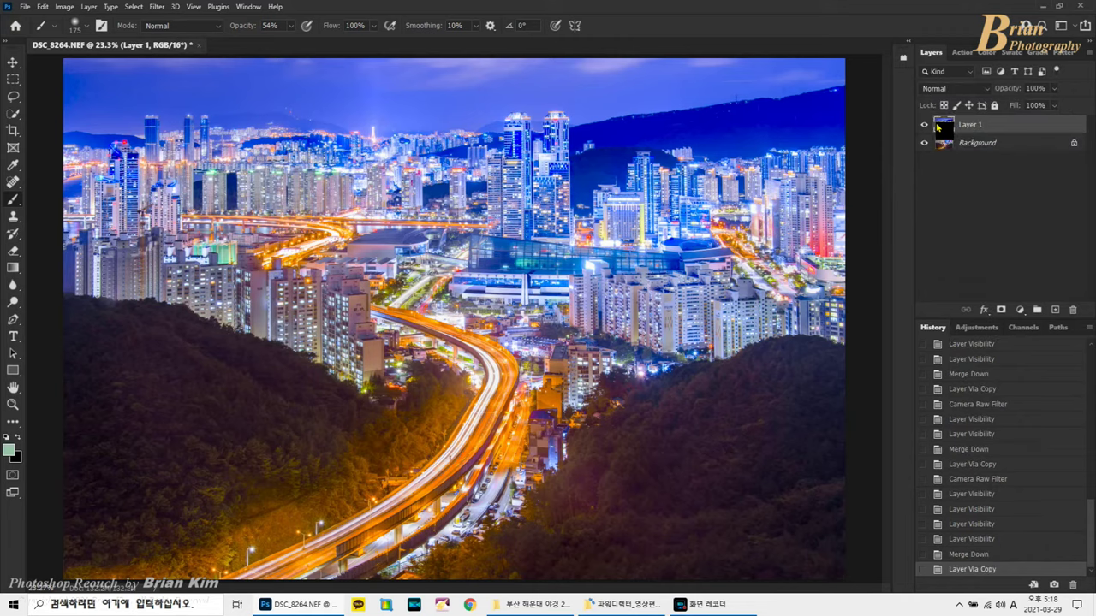
Denoise Layer 1 with the Camera Raw Filter: Noise Reduction 30 with Contrast 100, Color Noise Reduction 30 with Smoothness 100.
{"action": "left_click", "coordinate": [156, 6]}
{"action": "left_click", "coordinate": [209, 100]}
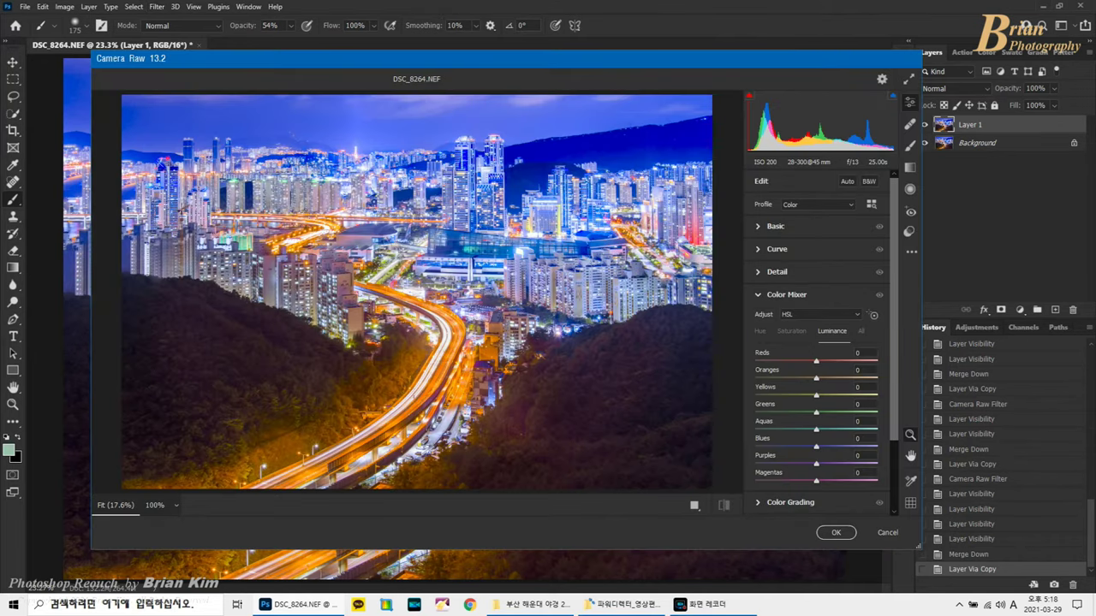
{"action": "left_click", "coordinate": [781, 271]}
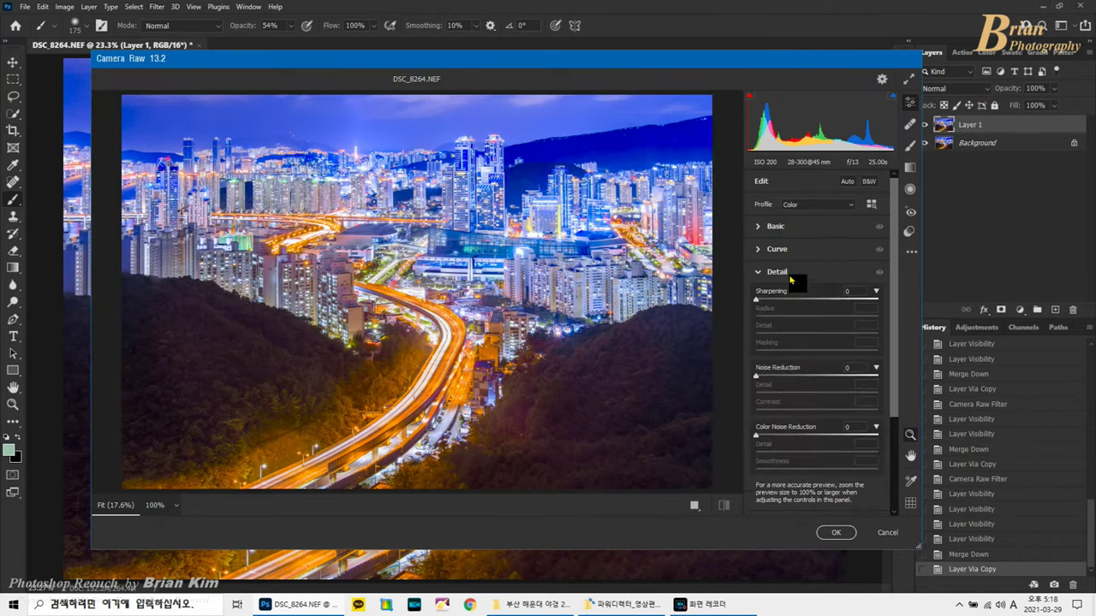
{"action": "left_click", "coordinate": [792, 377]}
{"action": "left_click_drag", "start_coordinate": [810, 410], "coordinate": [843, 410]}
{"action": "left_click", "coordinate": [795, 436]}
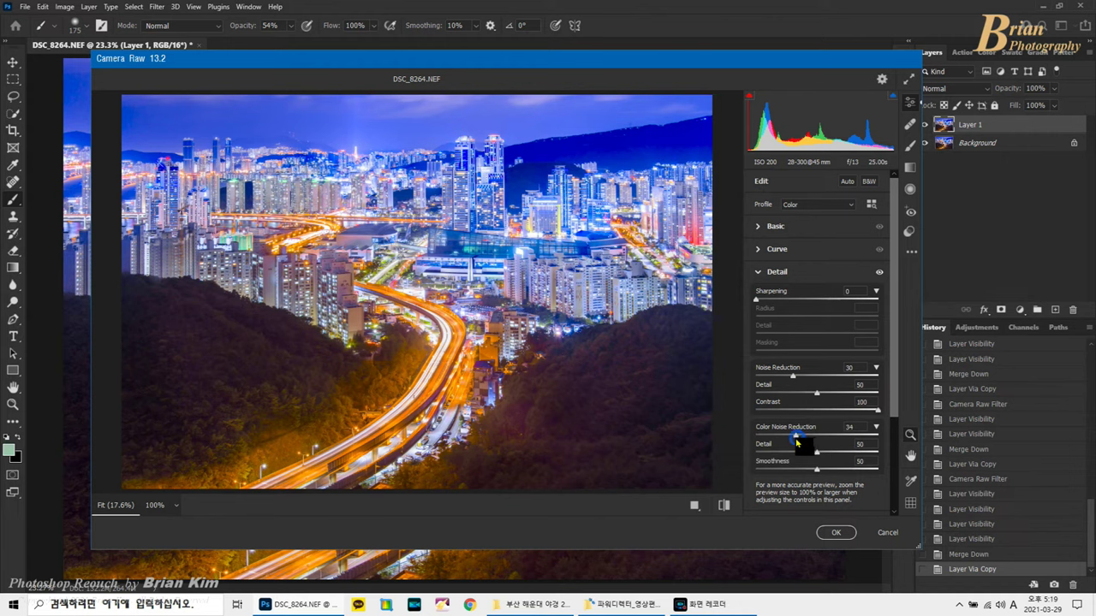
{"action": "left_click_drag", "start_coordinate": [796, 440], "coordinate": [885, 472]}
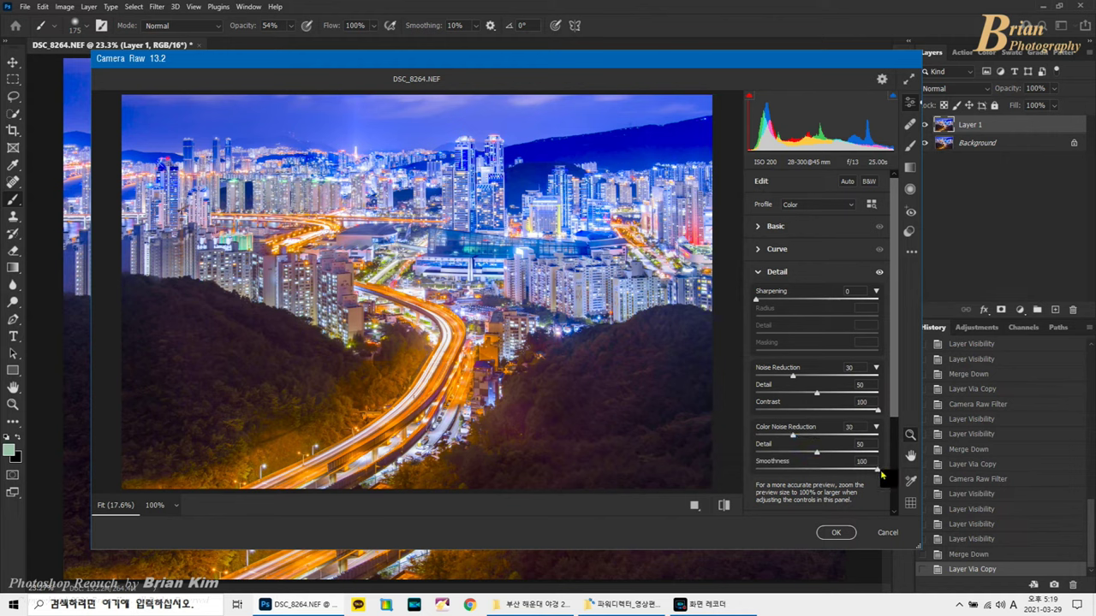
{"action": "left_click", "coordinate": [835, 532]}
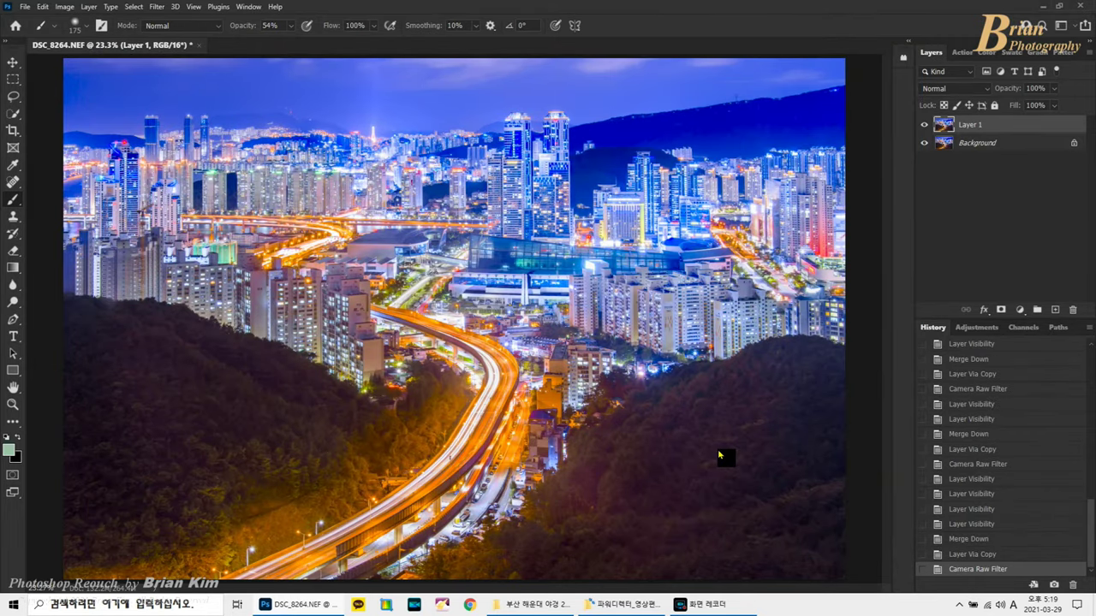
Merge Layer 1 into the Background and save the image as Photoshop file DSC_8264 in the 야경 전시작 folder on drive F.
{"action": "key", "text": "ctrl+e"}
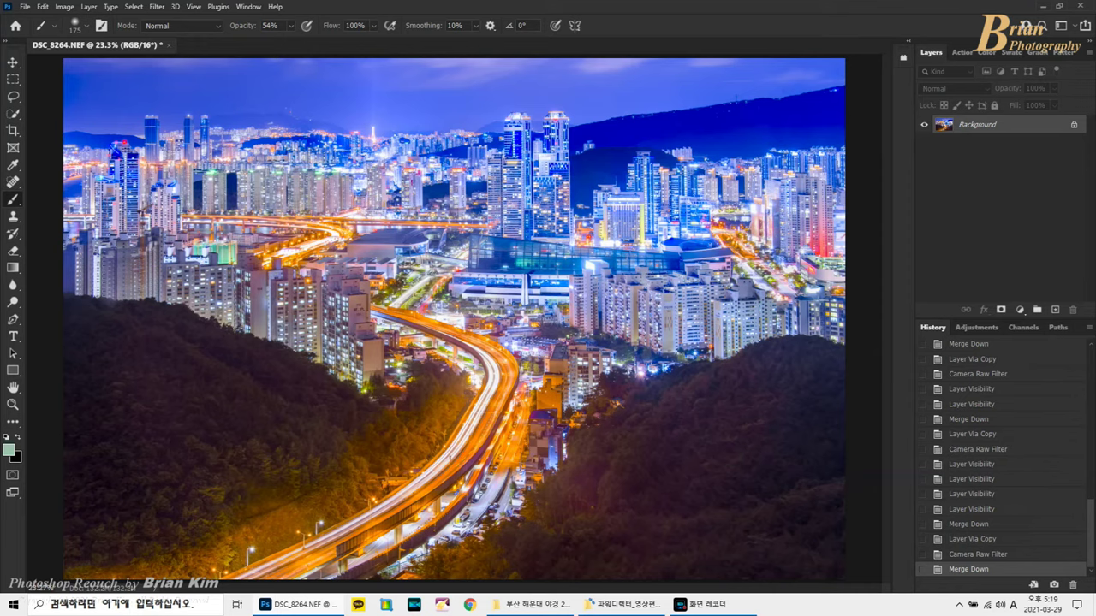
{"action": "left_click", "coordinate": [25, 6]}
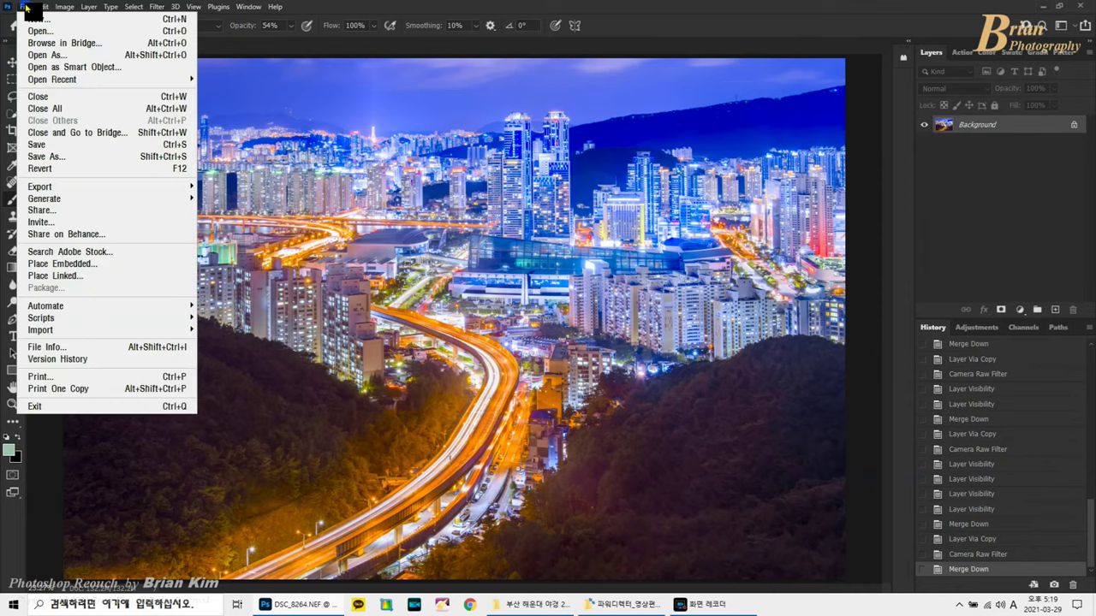
{"action": "left_click", "coordinate": [86, 155]}
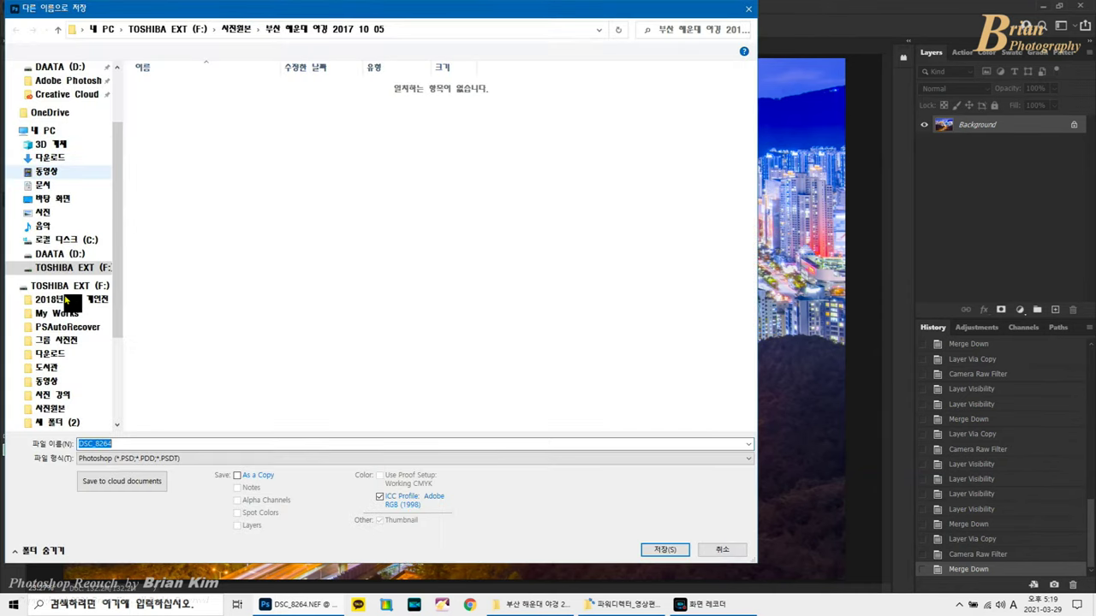
{"action": "scroll", "coordinate": [103, 343], "scroll_direction": "down", "scroll_amount": 3}
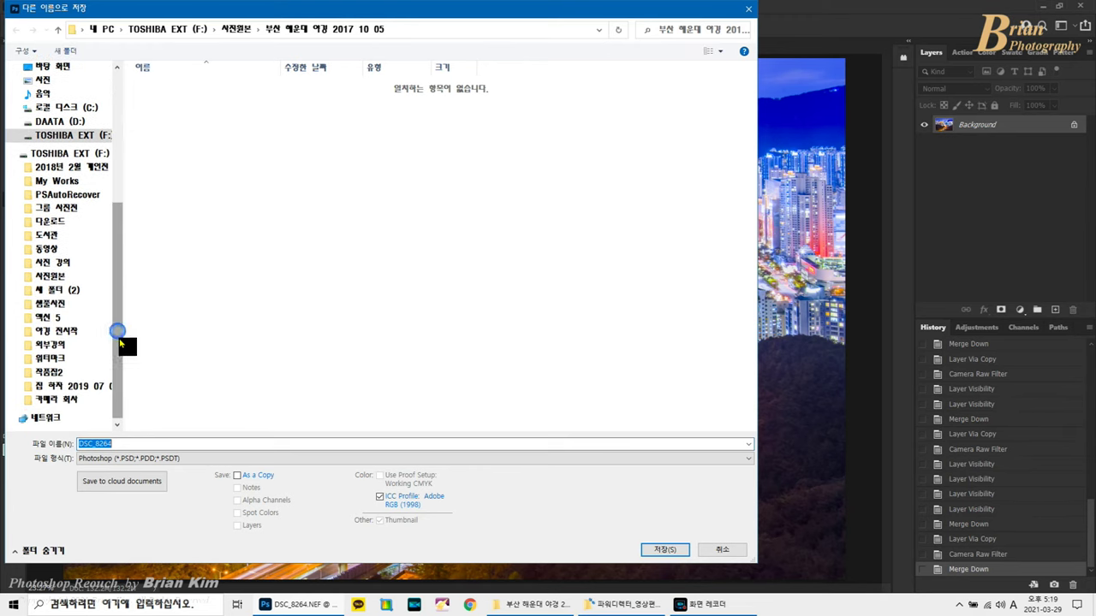
{"action": "left_click", "coordinate": [55, 331]}
{"action": "left_click", "coordinate": [661, 550]}
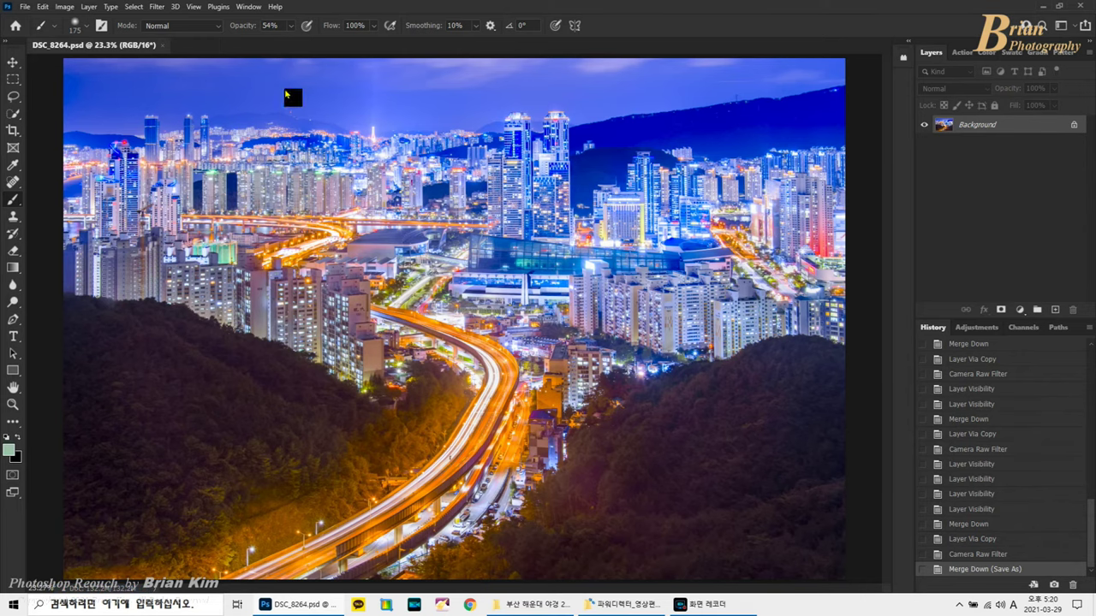
Save a JPEG copy of the image as DSC_8264 in the 야경 전시작 folder, accepting the JPEG options.
{"action": "left_click", "coordinate": [25, 6]}
{"action": "left_click", "coordinate": [82, 154]}
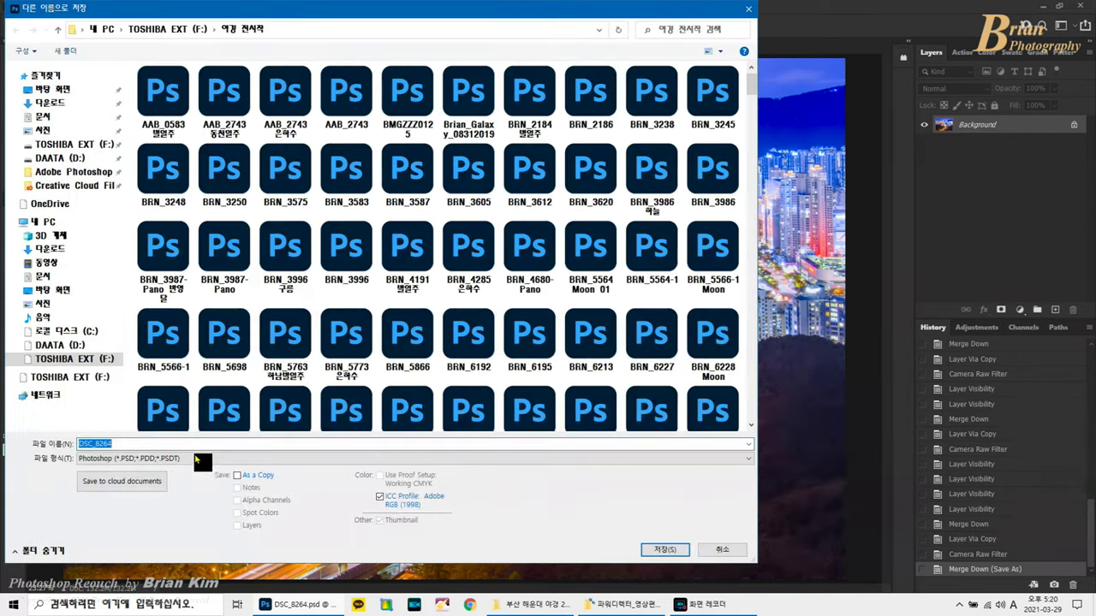
{"action": "left_click", "coordinate": [196, 459]}
{"action": "left_click", "coordinate": [204, 511]}
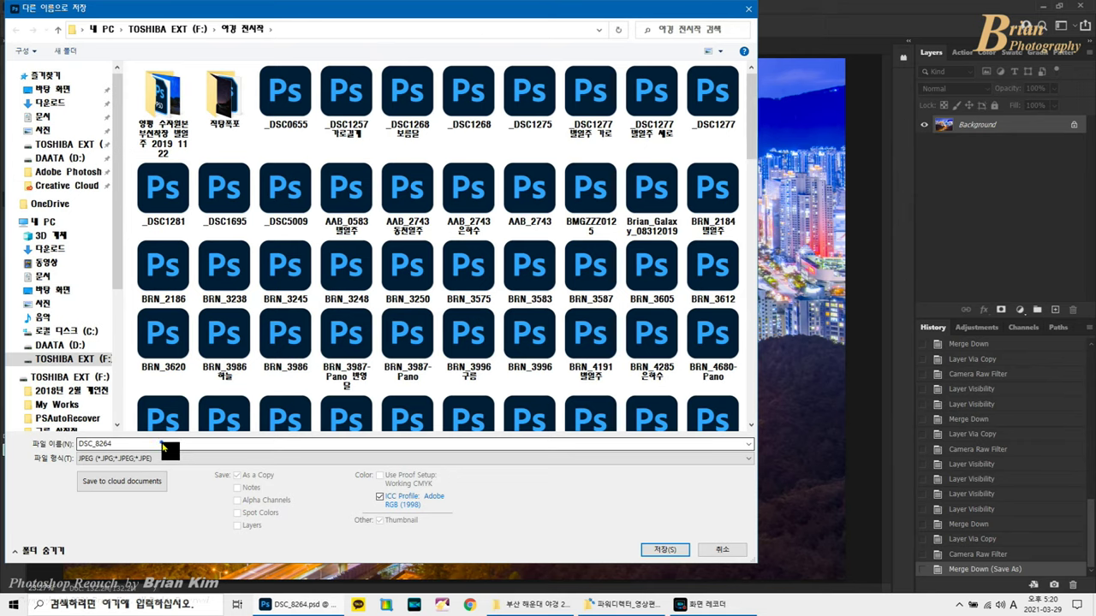
{"action": "left_click", "coordinate": [683, 548]}
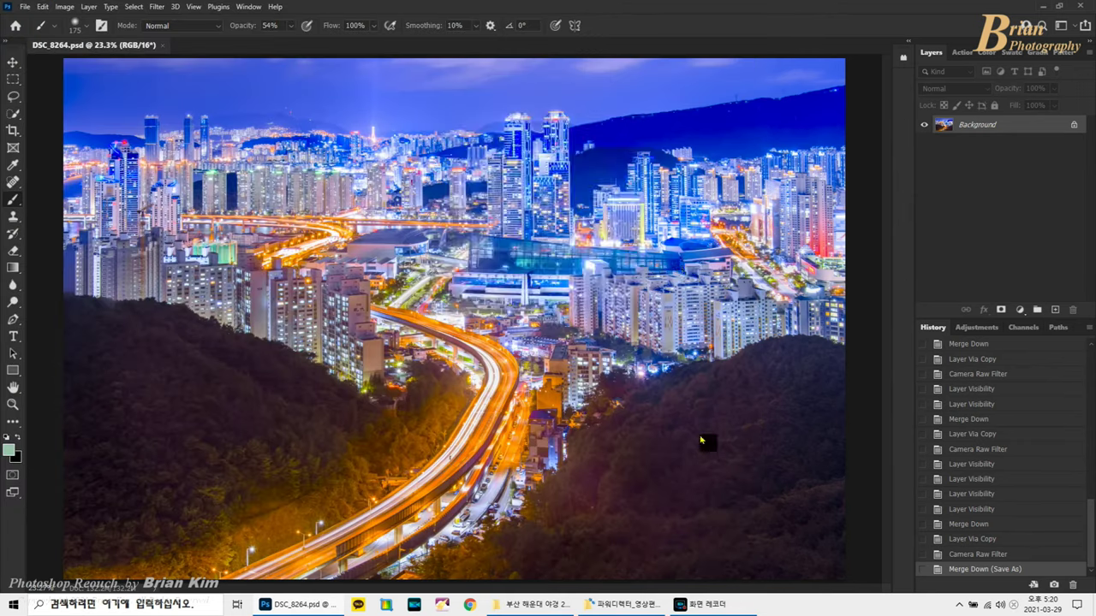
{"action": "left_click", "coordinate": [606, 150]}
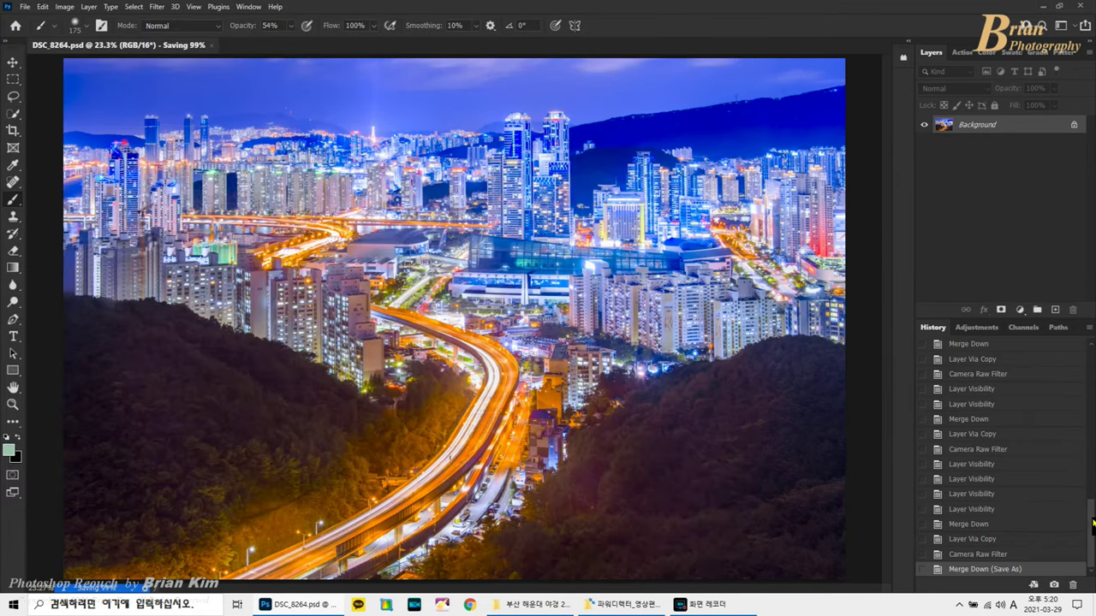
Compare the original DSC_8264.NEF snapshot with the final Merge Down history state repeatedly, ending on the retouched version.
{"action": "left_click_drag", "start_coordinate": [1092, 522], "coordinate": [1091, 561]}
{"action": "left_click", "coordinate": [987, 351]}
{"action": "left_click", "coordinate": [1080, 568]}
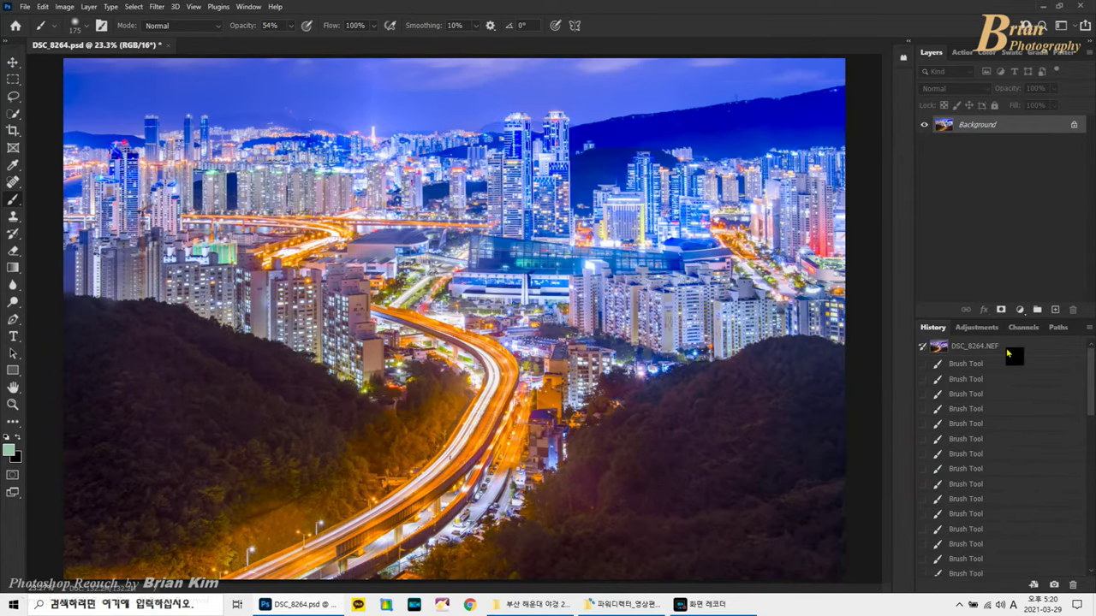
{"action": "left_click", "coordinate": [985, 348]}
{"action": "scroll", "coordinate": [1019, 514], "scroll_direction": "down", "scroll_amount": 15}
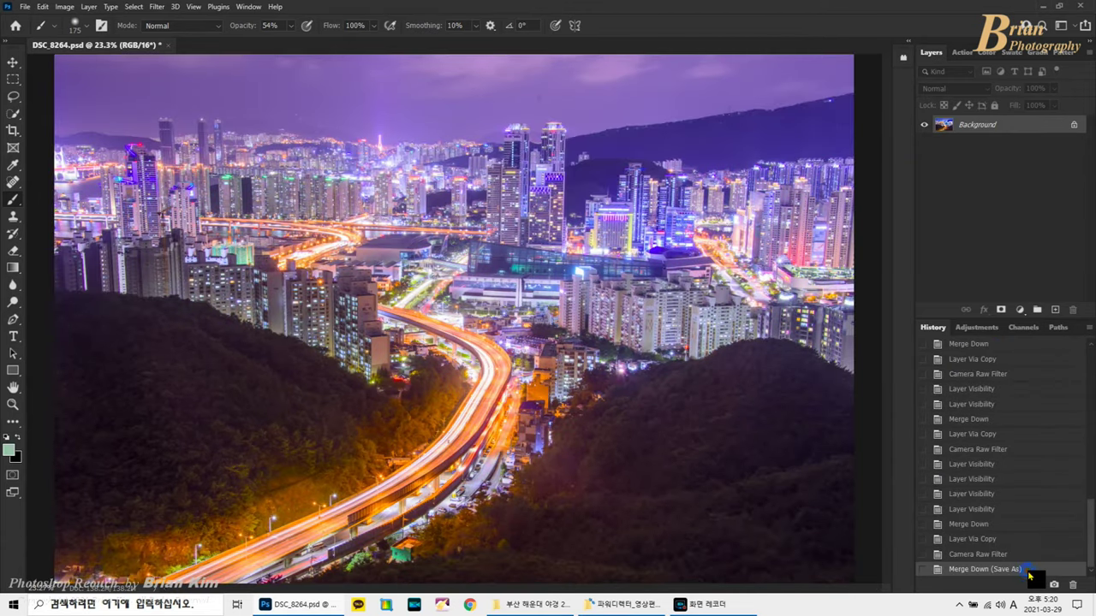
{"action": "left_click", "coordinate": [1027, 570]}
{"action": "left_click_drag", "start_coordinate": [1089, 514], "coordinate": [1092, 556]}
{"action": "left_click", "coordinate": [1004, 348]}
{"action": "left_click", "coordinate": [1033, 572]}
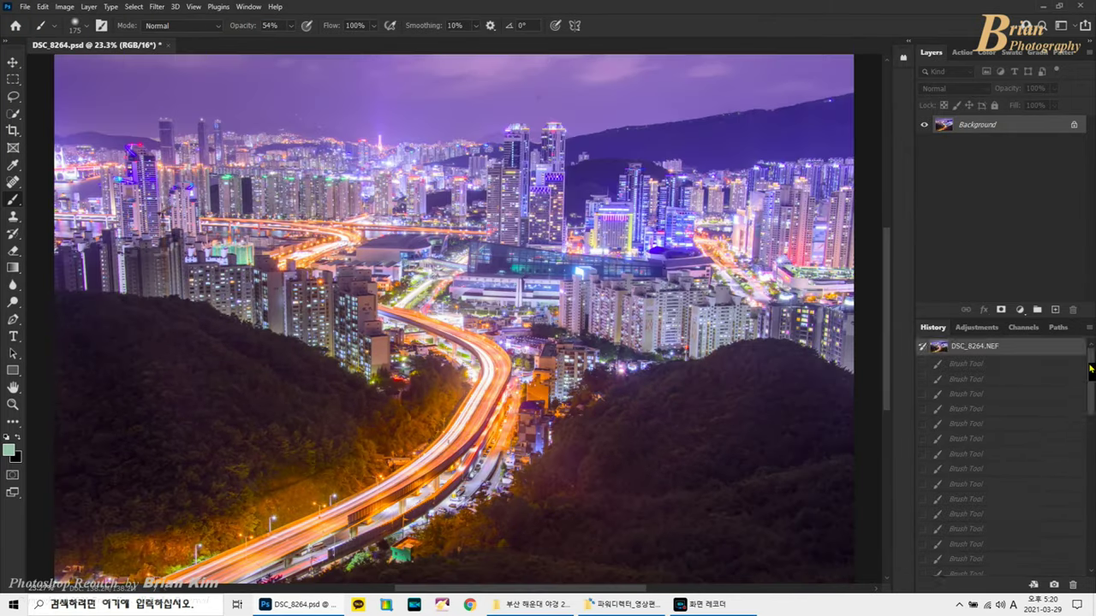
{"action": "left_click_drag", "start_coordinate": [1091, 377], "coordinate": [1092, 561]}
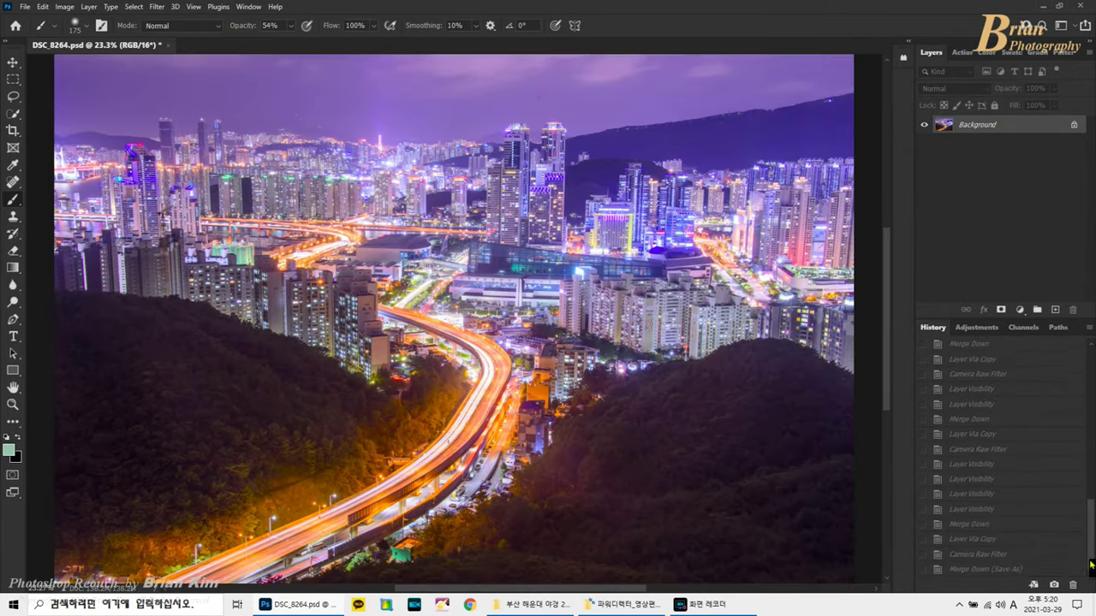
{"action": "left_click", "coordinate": [1030, 570]}
{"action": "left_click_drag", "start_coordinate": [1092, 512], "coordinate": [1091, 561]}
{"action": "left_click", "coordinate": [1011, 348]}
{"action": "left_click", "coordinate": [1031, 570]}
{"action": "mouse_move", "coordinate": [1093, 541]}
{"action": "left_mouse_down"}
{"action": "mouse_move", "coordinate": [1092, 351]}
{"action": "mouse_move", "coordinate": [1091, 561]}
{"action": "left_mouse_up"}
{"action": "left_click", "coordinate": [1010, 347]}
{"action": "left_click", "coordinate": [1030, 570]}
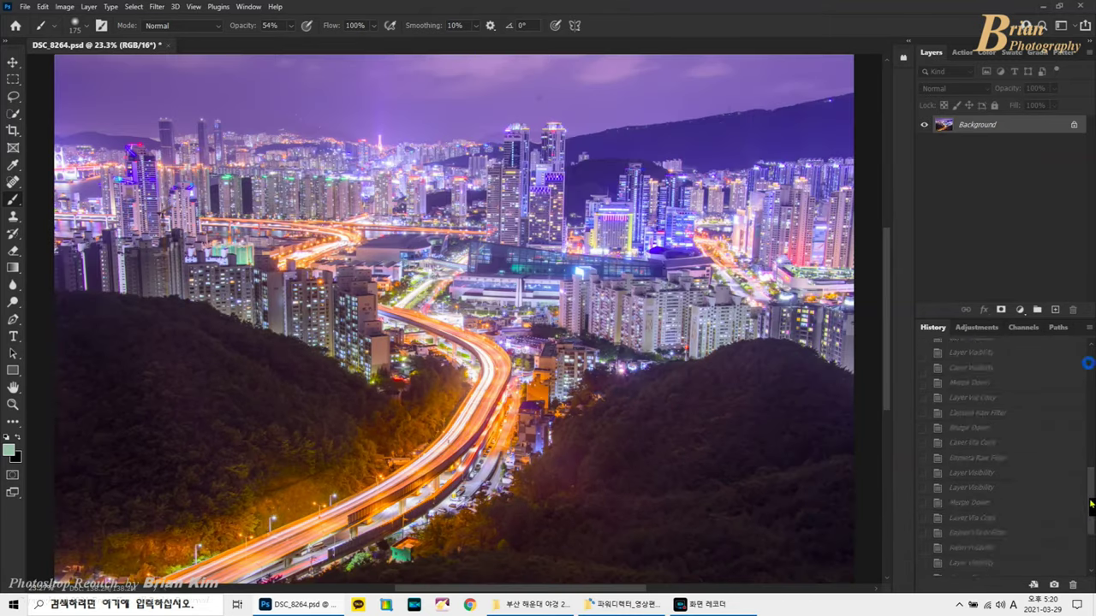
{"action": "left_click", "coordinate": [1036, 570]}
{"action": "left_click_drag", "start_coordinate": [1091, 535], "coordinate": [1090, 565]}
{"action": "left_click", "coordinate": [1014, 349]}
{"action": "left_click", "coordinate": [1010, 569]}
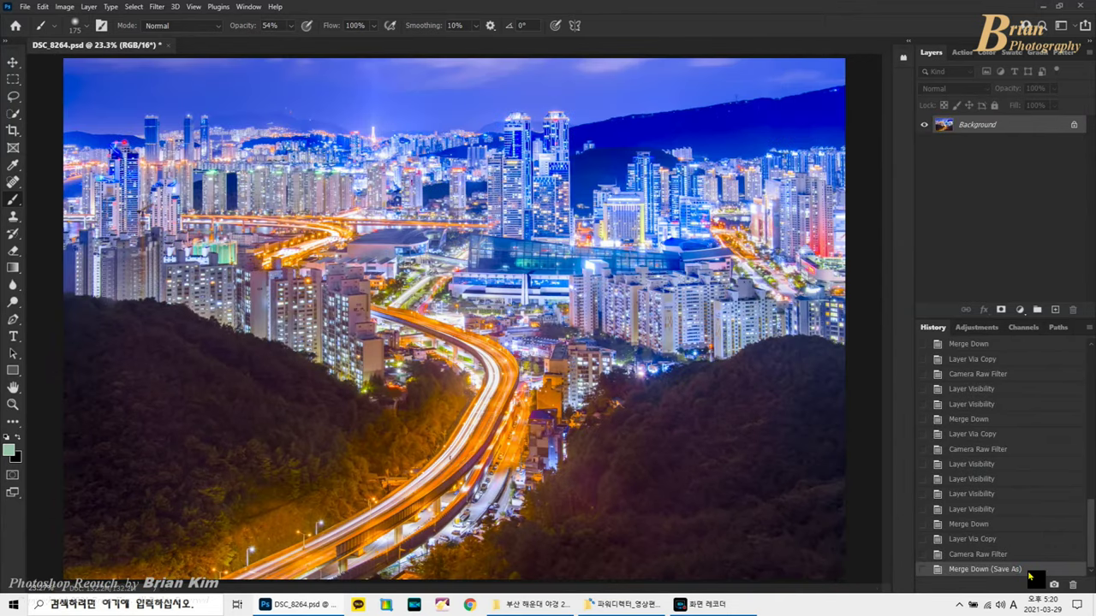
{"action": "mouse_move", "coordinate": [1093, 544]}
{"action": "left_mouse_down"}
{"action": "mouse_move", "coordinate": [1090, 351]}
{"action": "mouse_move", "coordinate": [1090, 565]}
{"action": "left_mouse_up"}
{"action": "left_click", "coordinate": [997, 345]}
{"action": "left_click", "coordinate": [1032, 571]}
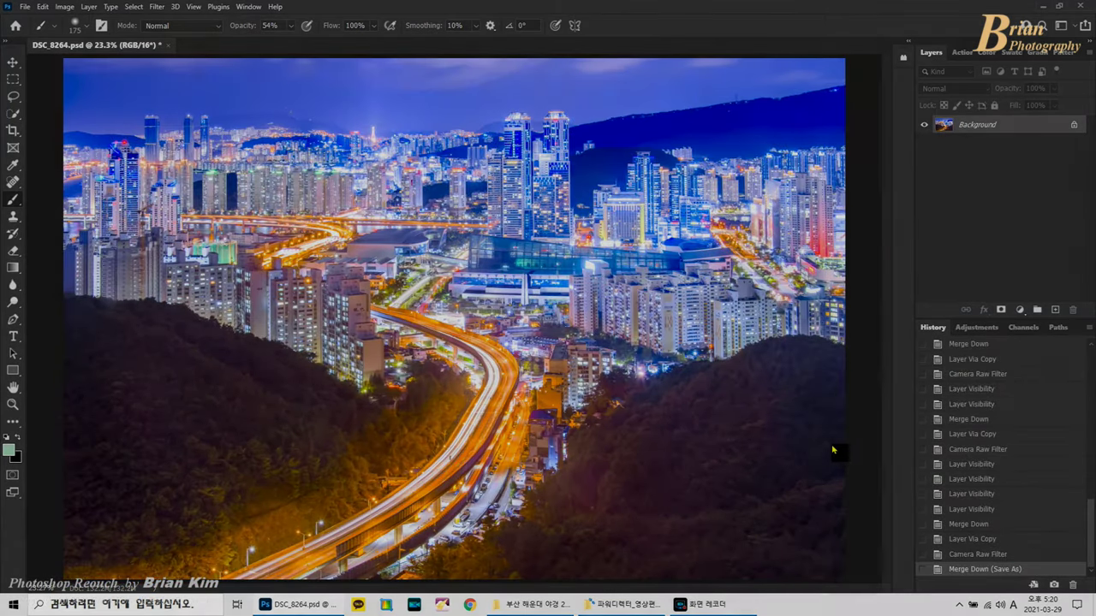